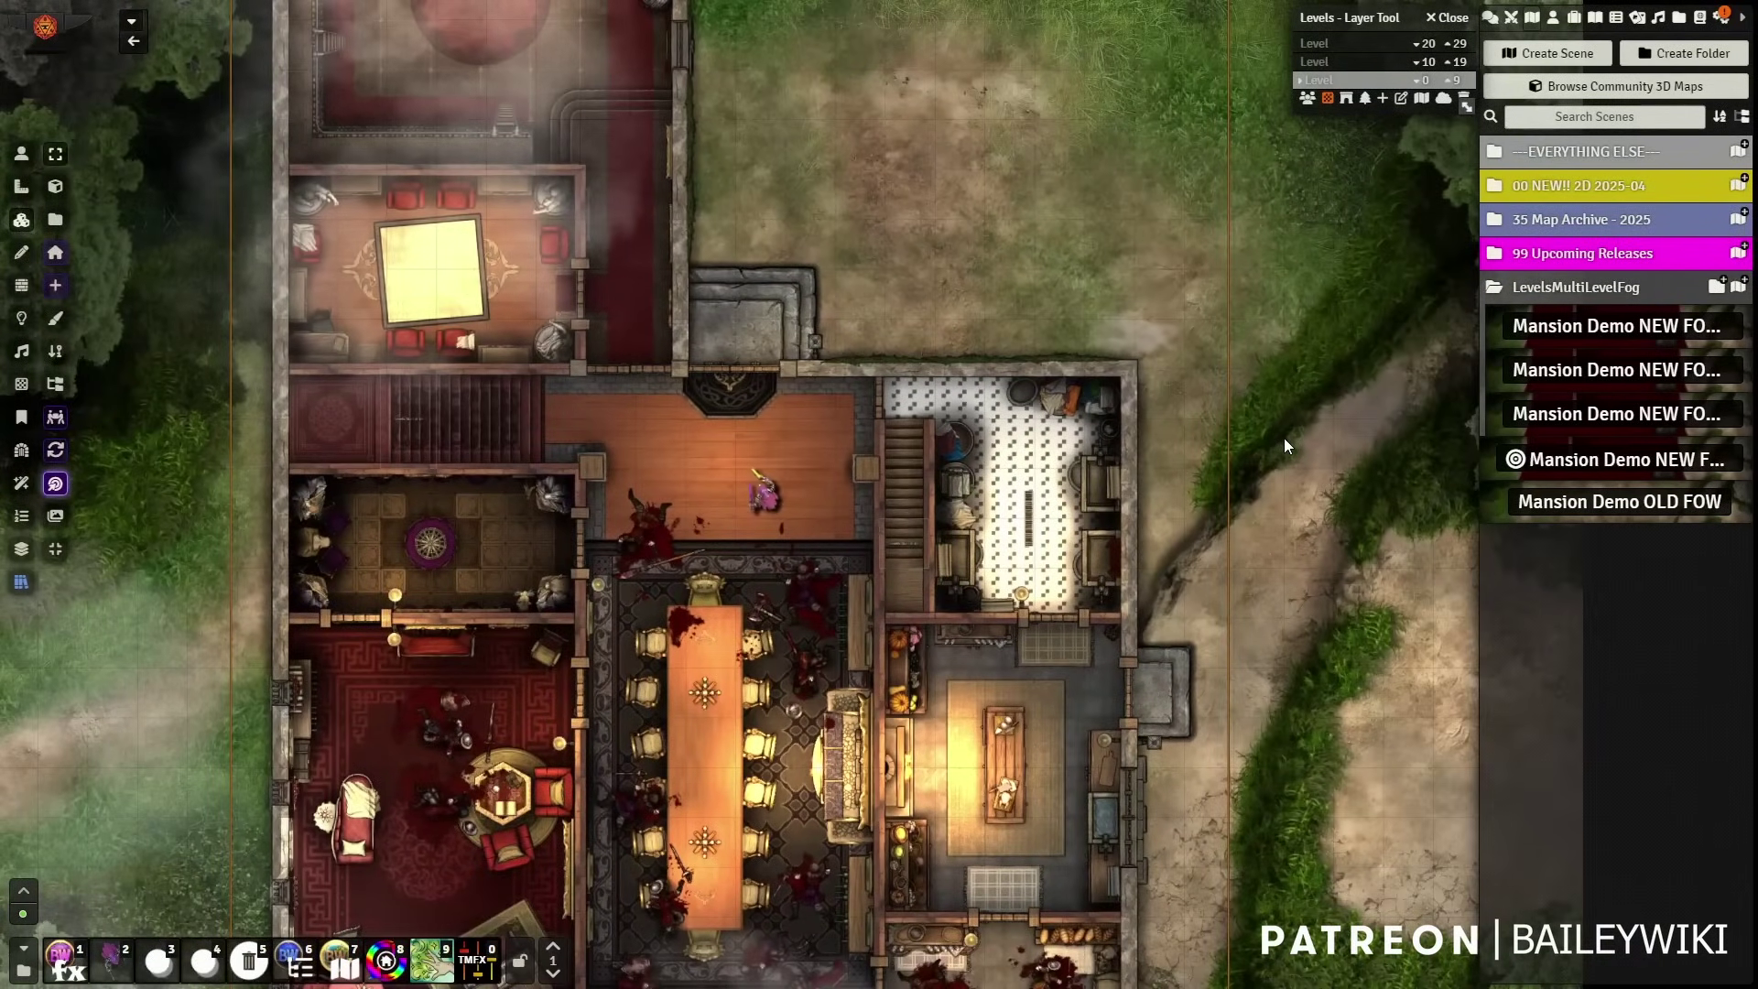
- Switch to the token controls and compare the mansion's three floor levels, 0–9, 10–19 and 20–29, in turn
{"action": "left_click", "coordinate": [18, 155]}
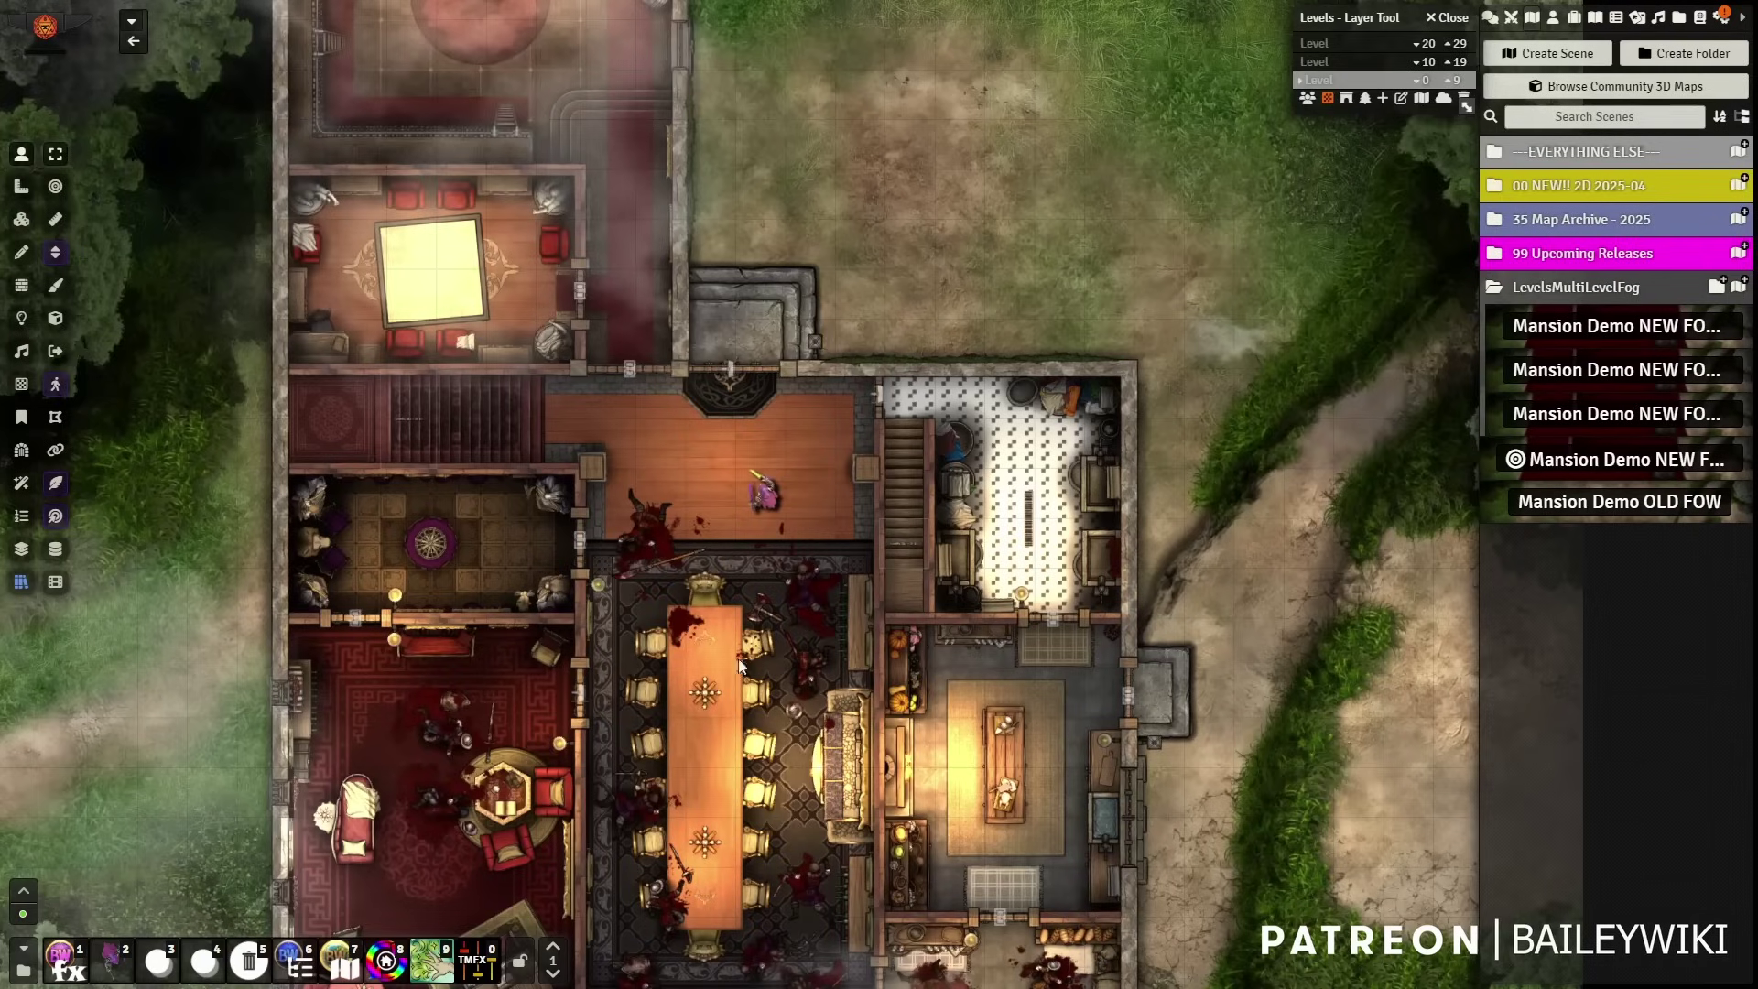
{"action": "left_click", "coordinate": [1353, 64]}
{"action": "left_click", "coordinate": [1353, 45]}
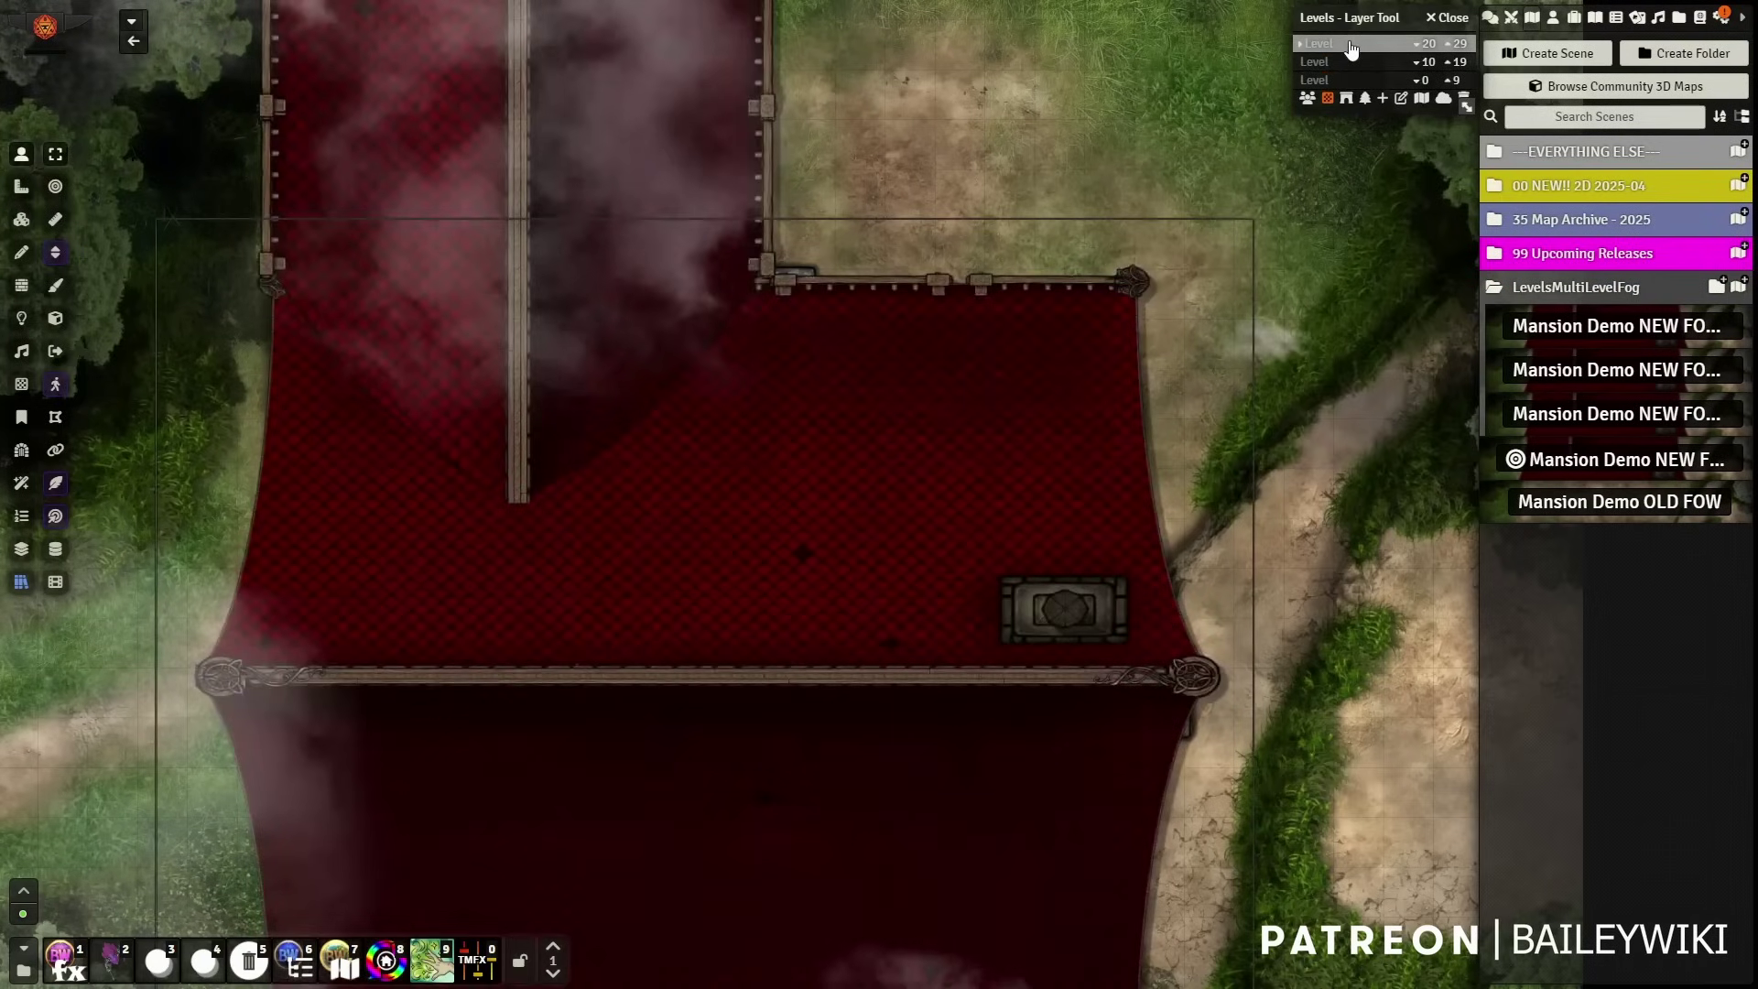
{"action": "scroll", "coordinate": [1361, 81], "scroll_direction": "down", "scroll_amount": 2}
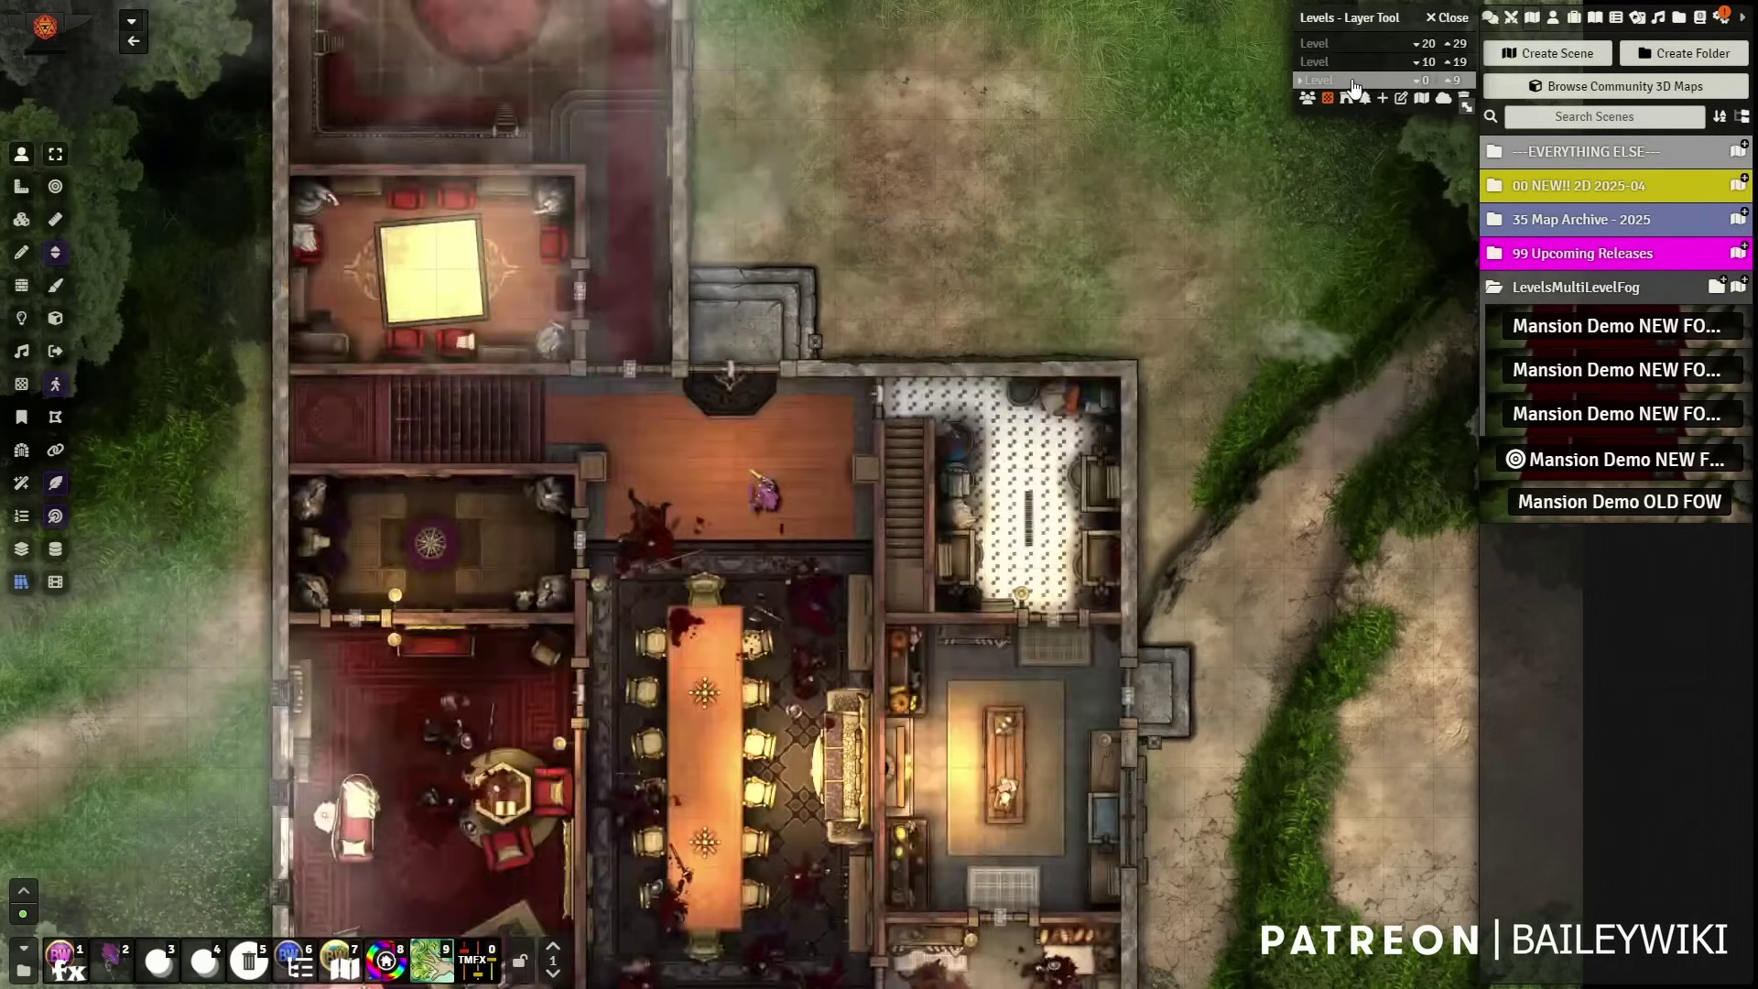
{"action": "scroll", "coordinate": [1463, 82], "scroll_direction": "up", "scroll_amount": 1}
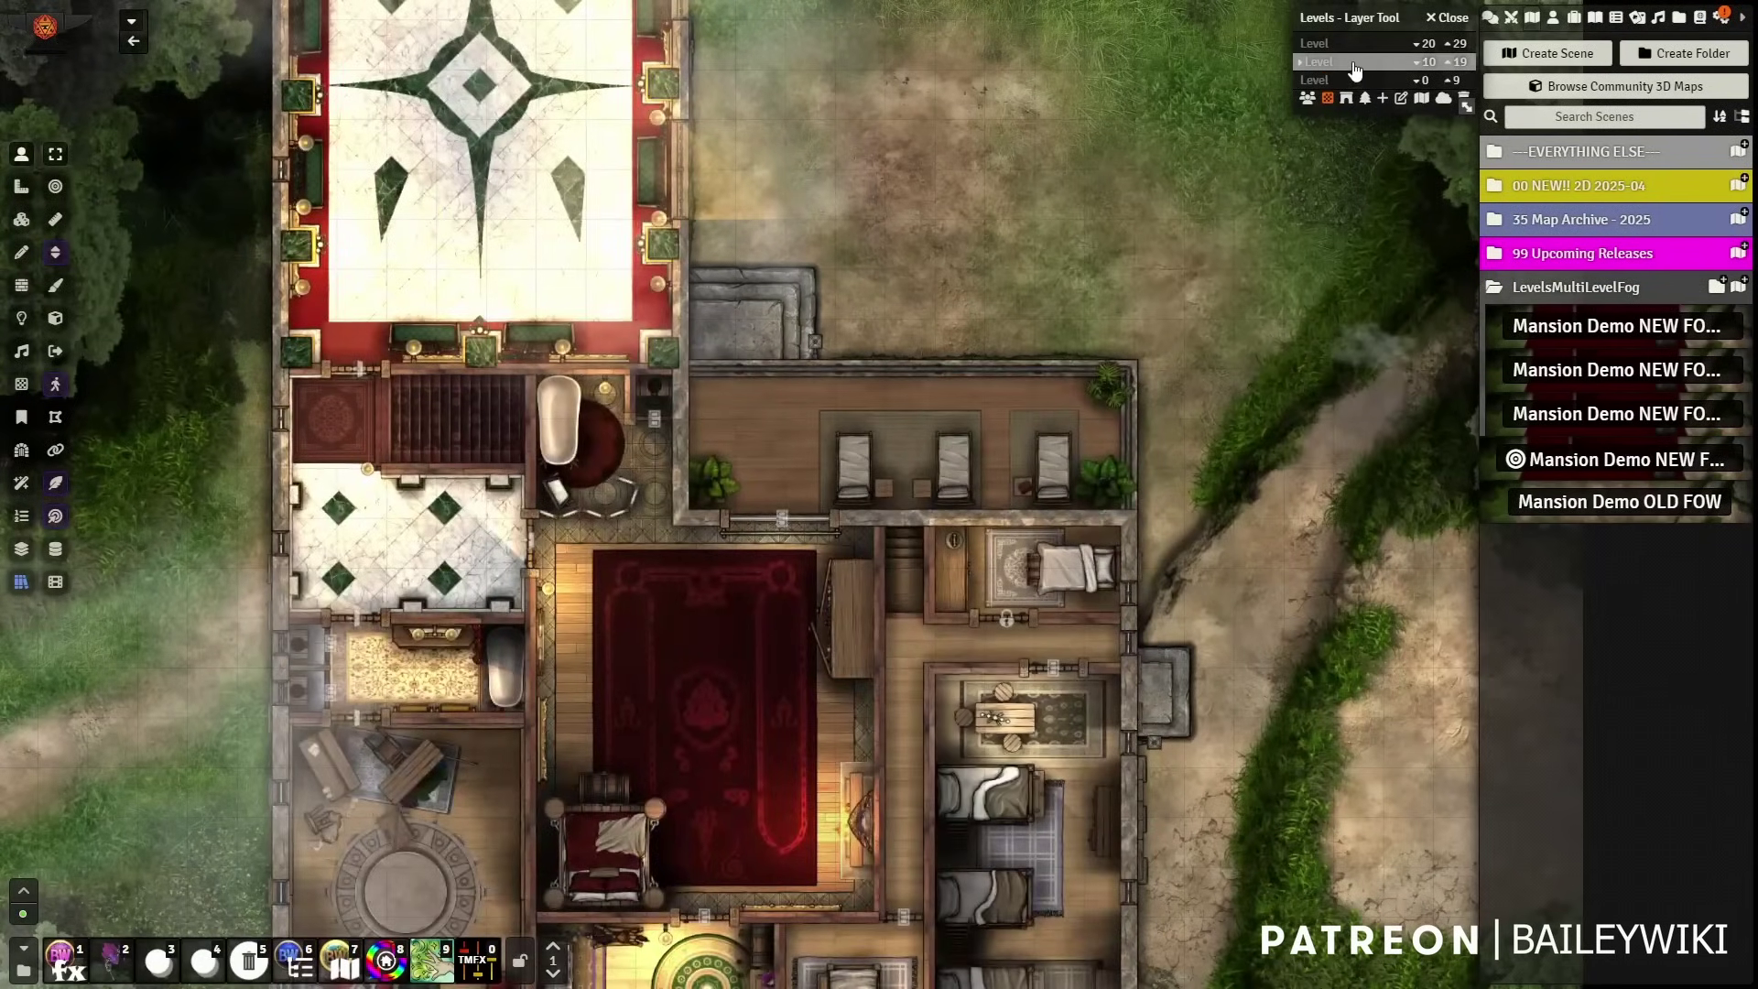
{"action": "left_click", "coordinate": [1369, 46]}
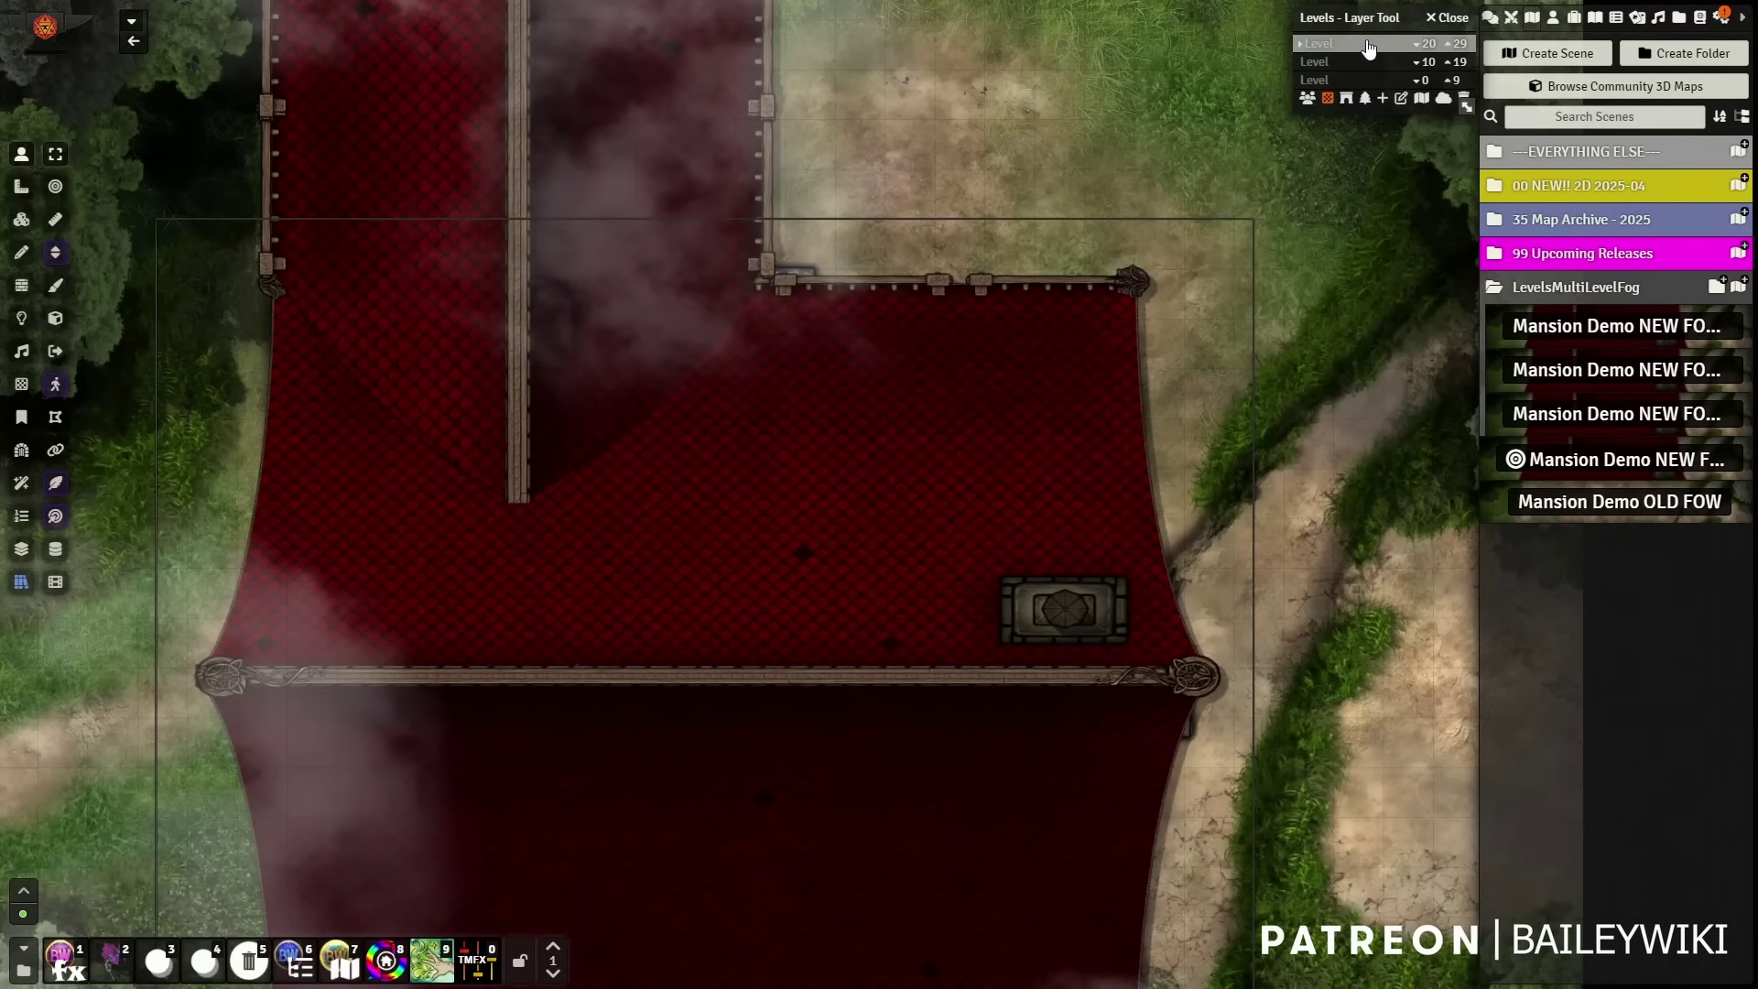
{"action": "left_click", "coordinate": [1379, 66]}
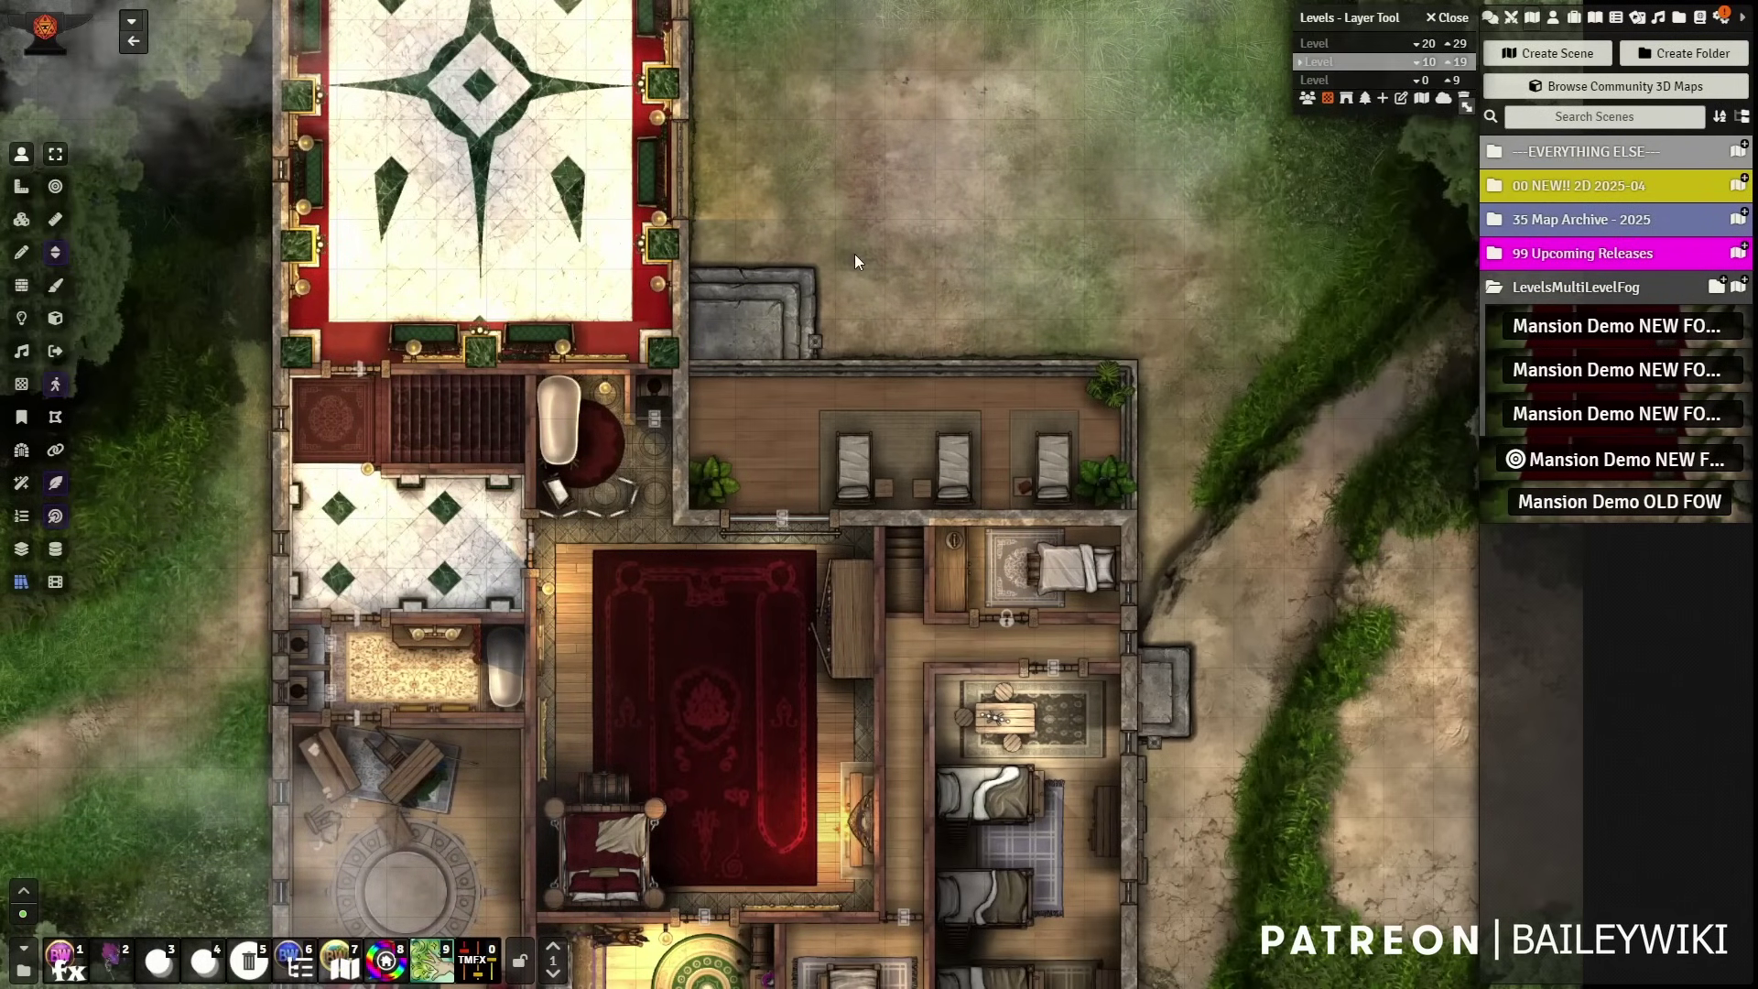
{"action": "left_click", "coordinate": [1325, 81]}
{"action": "left_click", "coordinate": [1332, 62]}
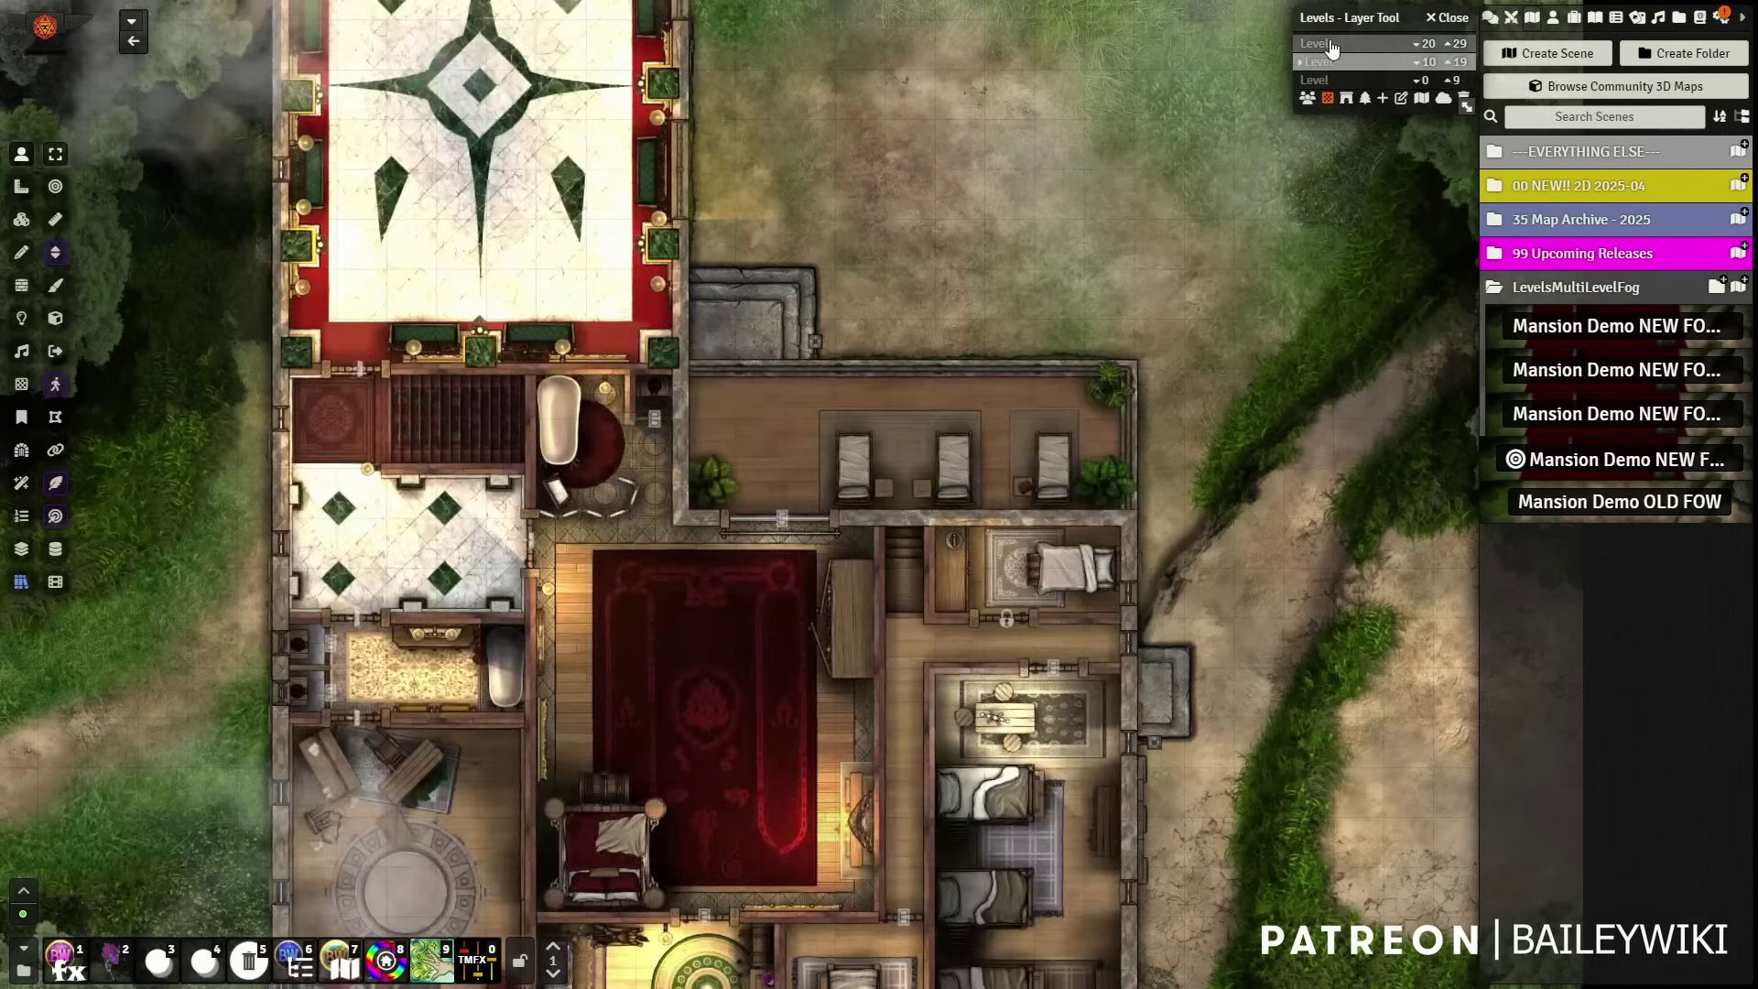
{"action": "left_click", "coordinate": [1332, 45]}
{"action": "left_click", "coordinate": [1334, 62]}
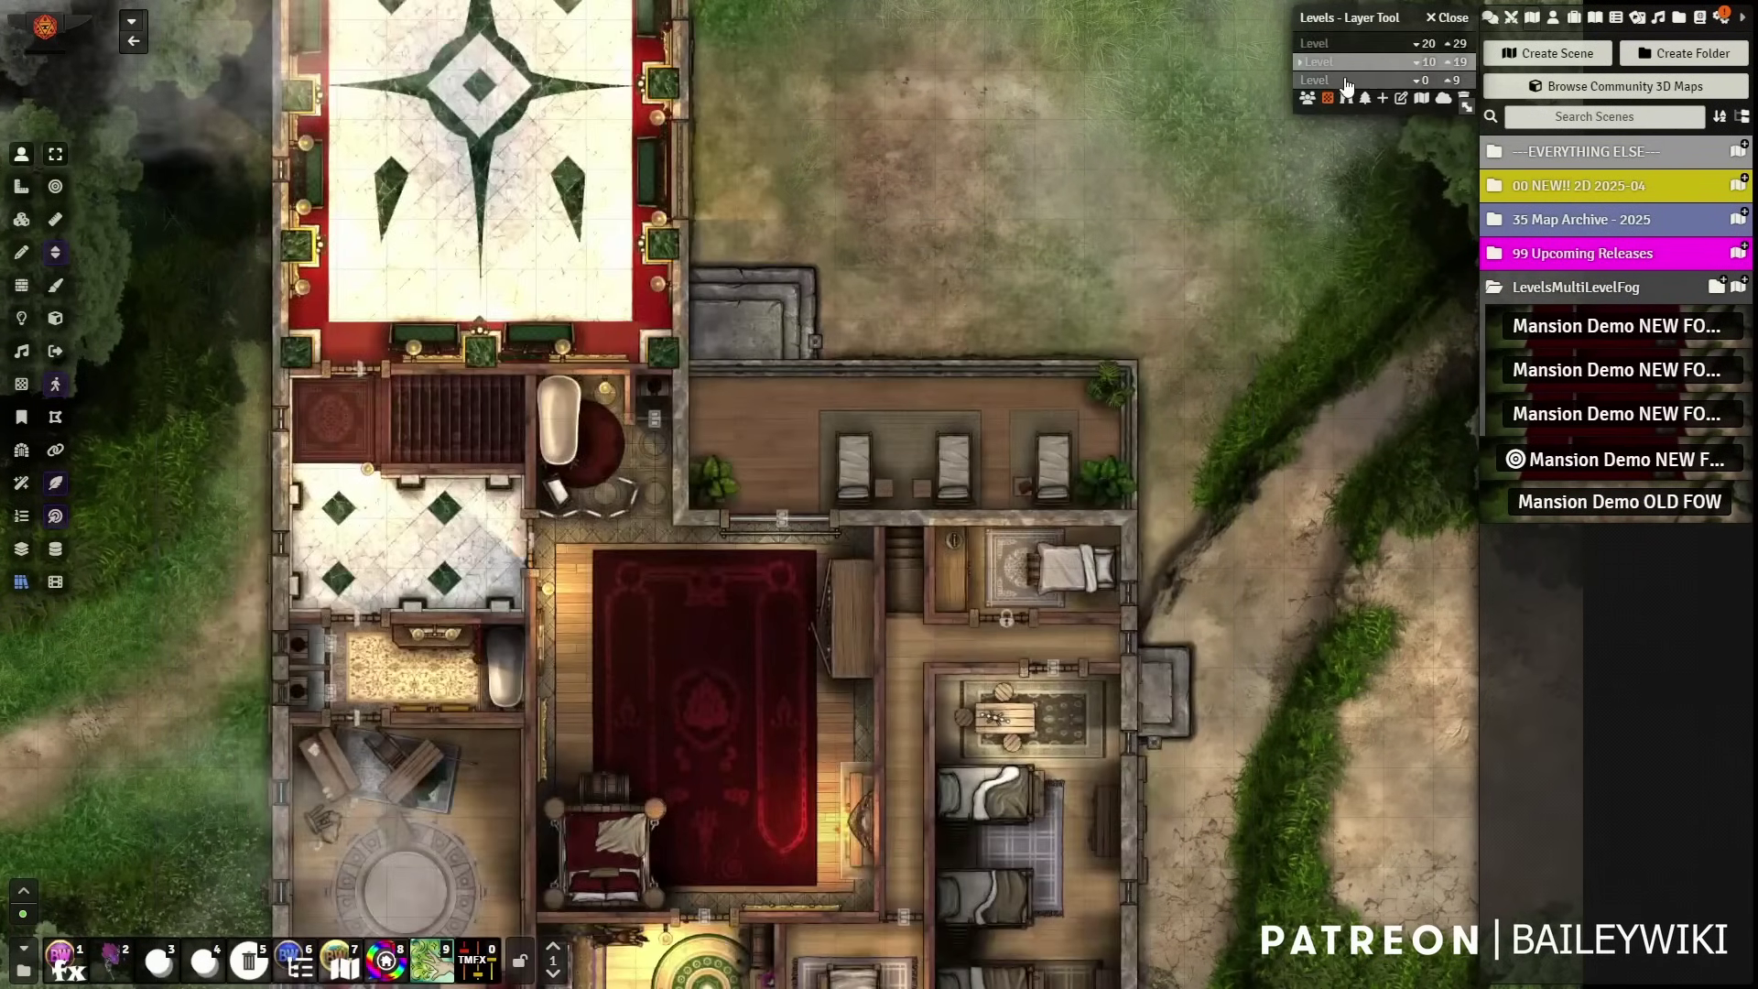
{"action": "left_click", "coordinate": [1336, 81]}
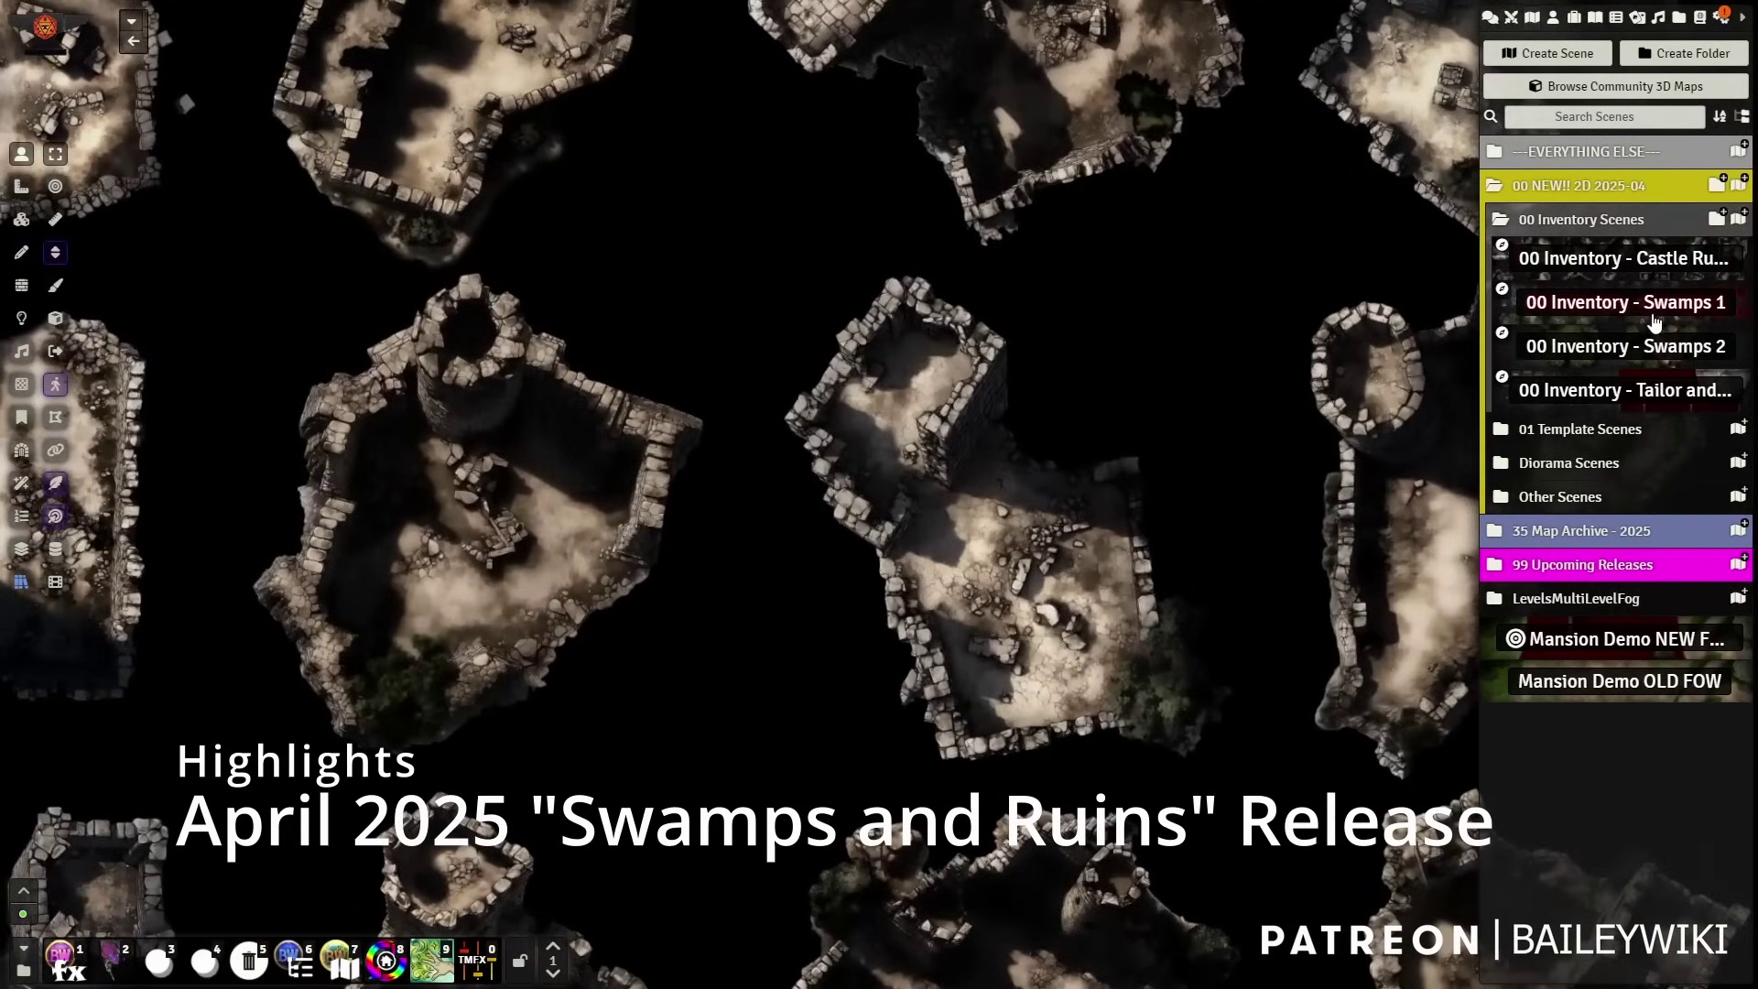
- Look through the 00 Inventory - Swamps 1 scene and the 01 Template Scenes of the 2025-04 release
{"action": "left_click", "coordinate": [1649, 320]}
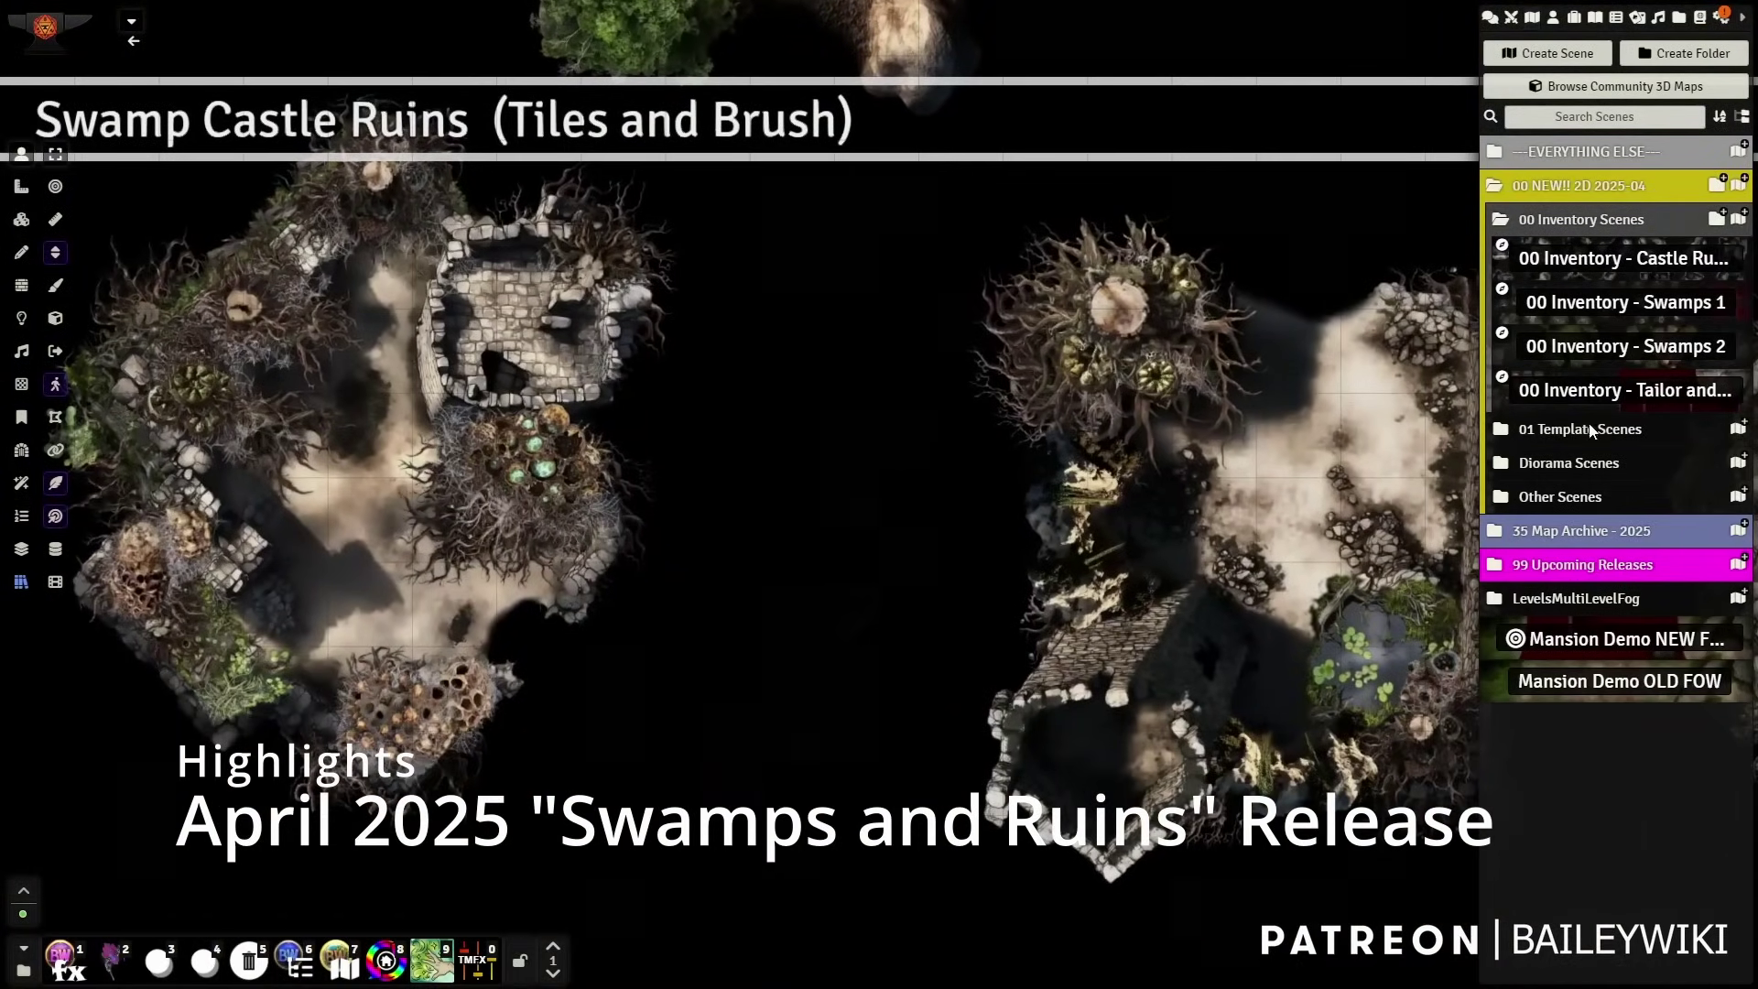
{"action": "left_click", "coordinate": [1588, 429]}
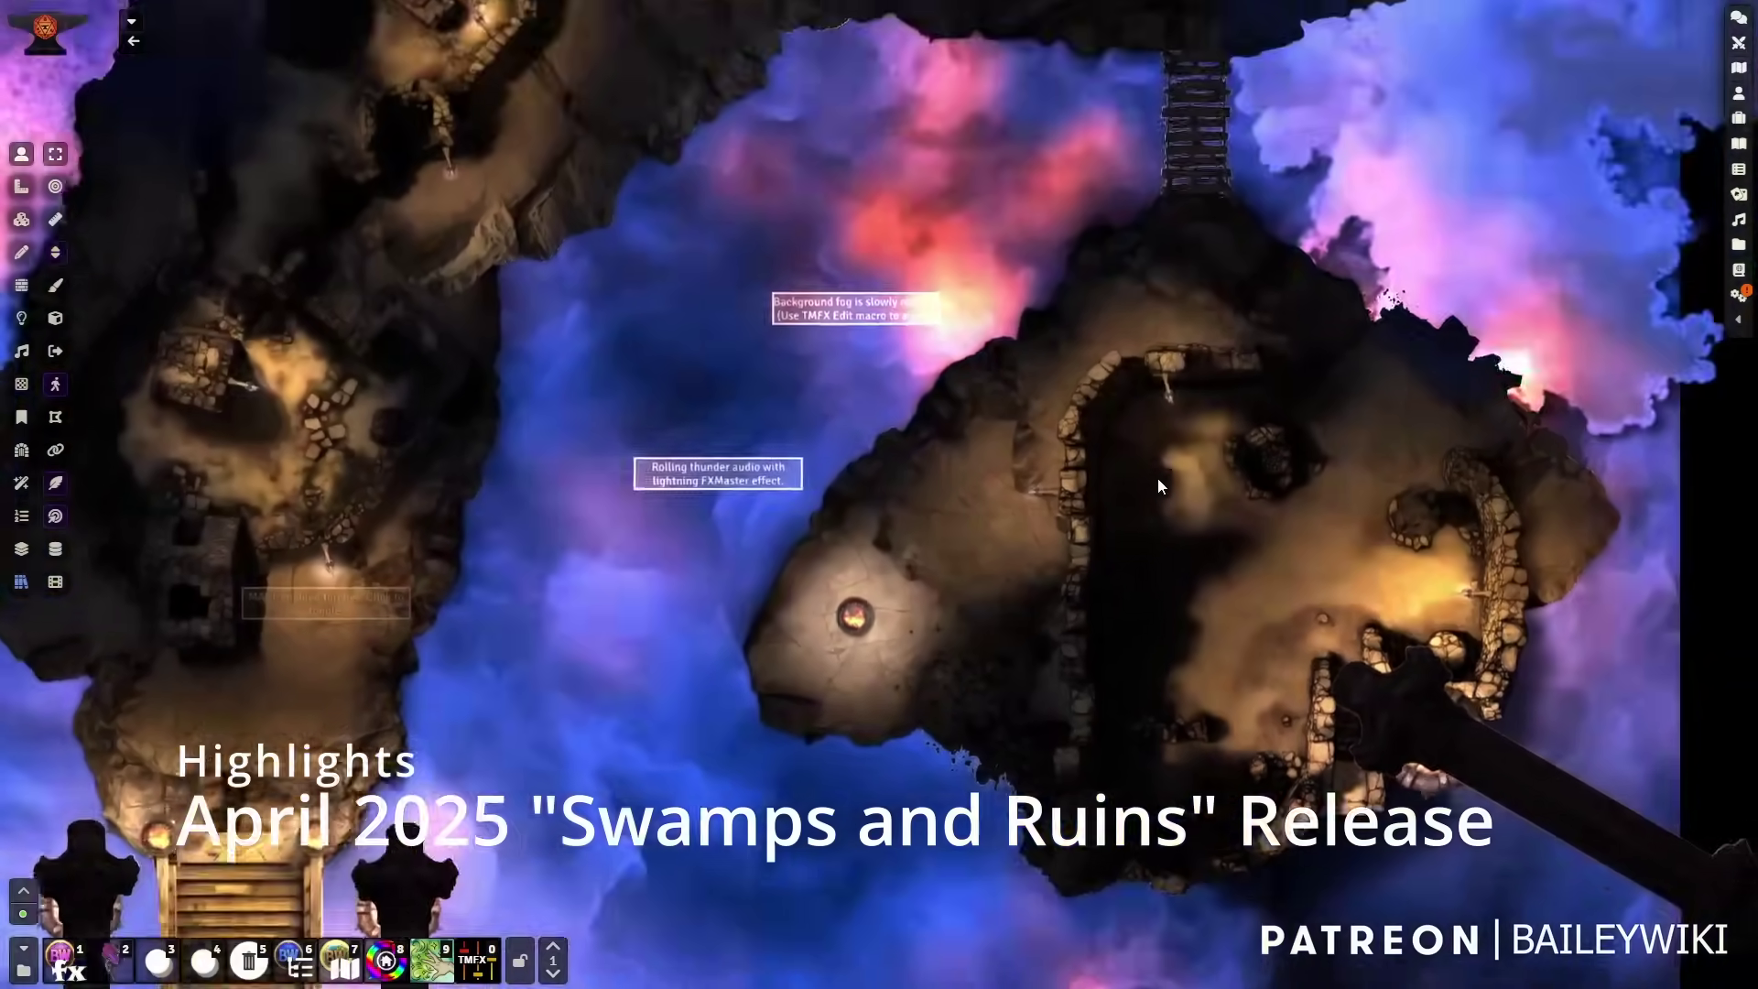
{"action": "left_click_drag", "start_coordinate": [1157, 478], "coordinate": [1163, 895]}
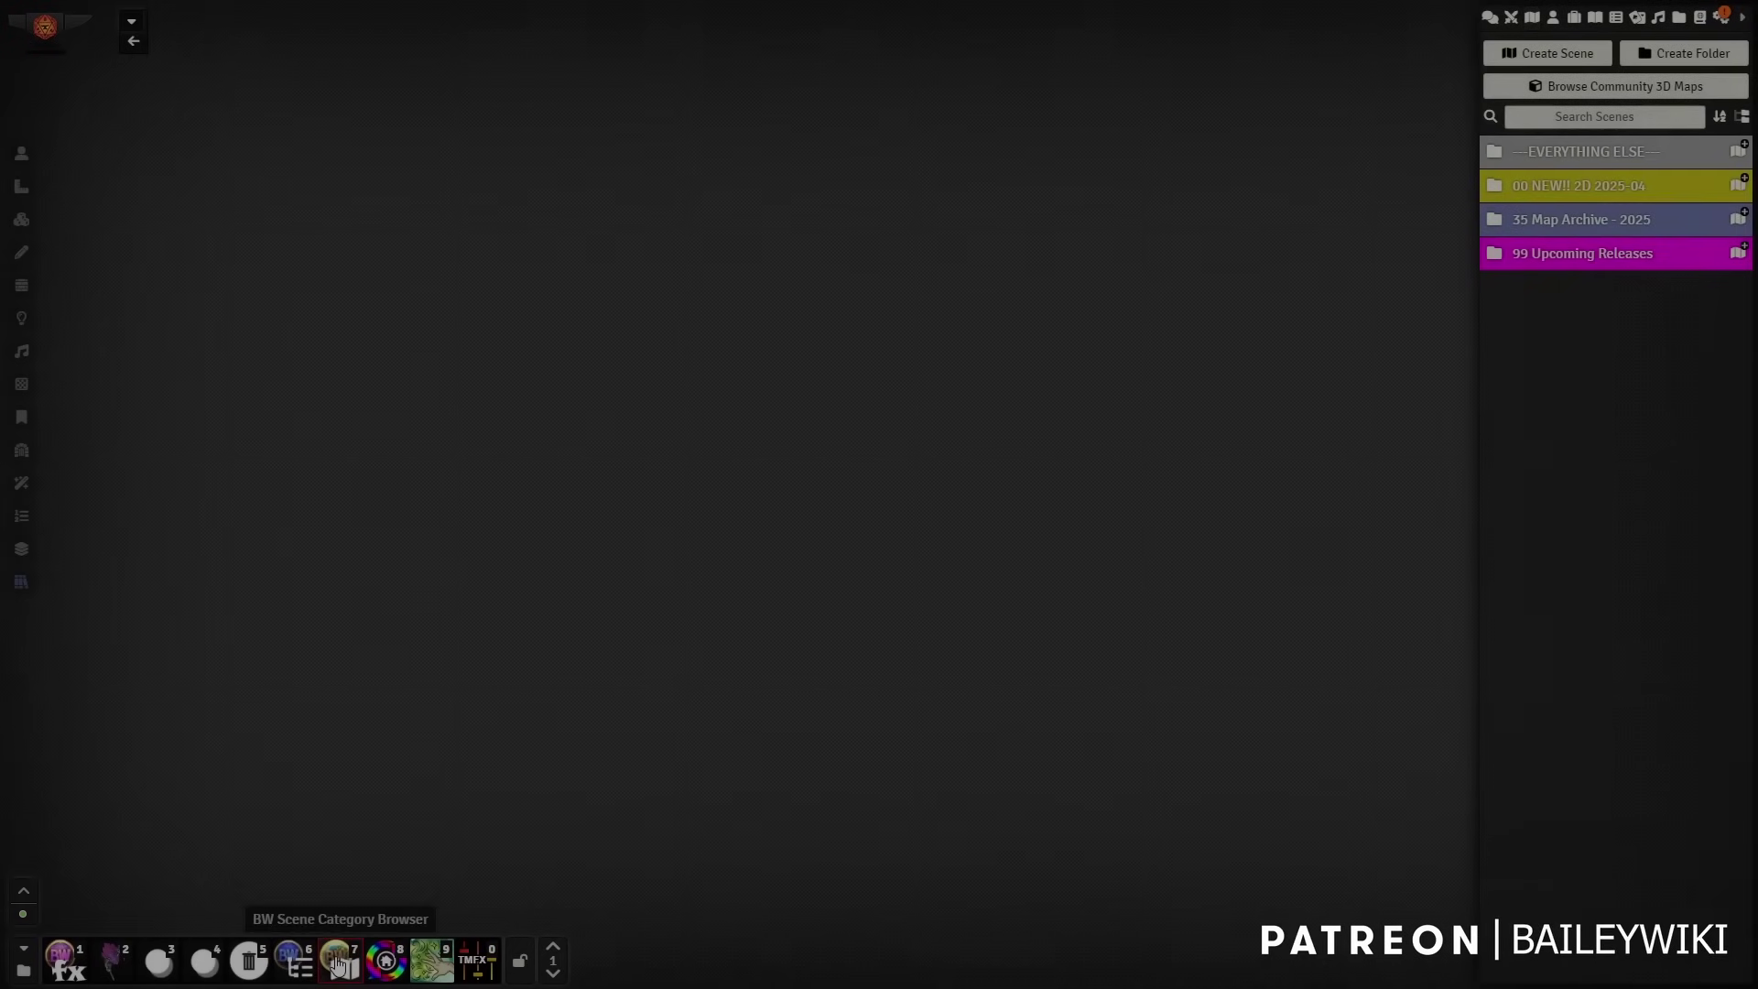
- Search the Baileywiki scene browser for "#grassy template" and import the 01 Template Forest Glade scene
{"action": "left_click", "coordinate": [337, 961]}
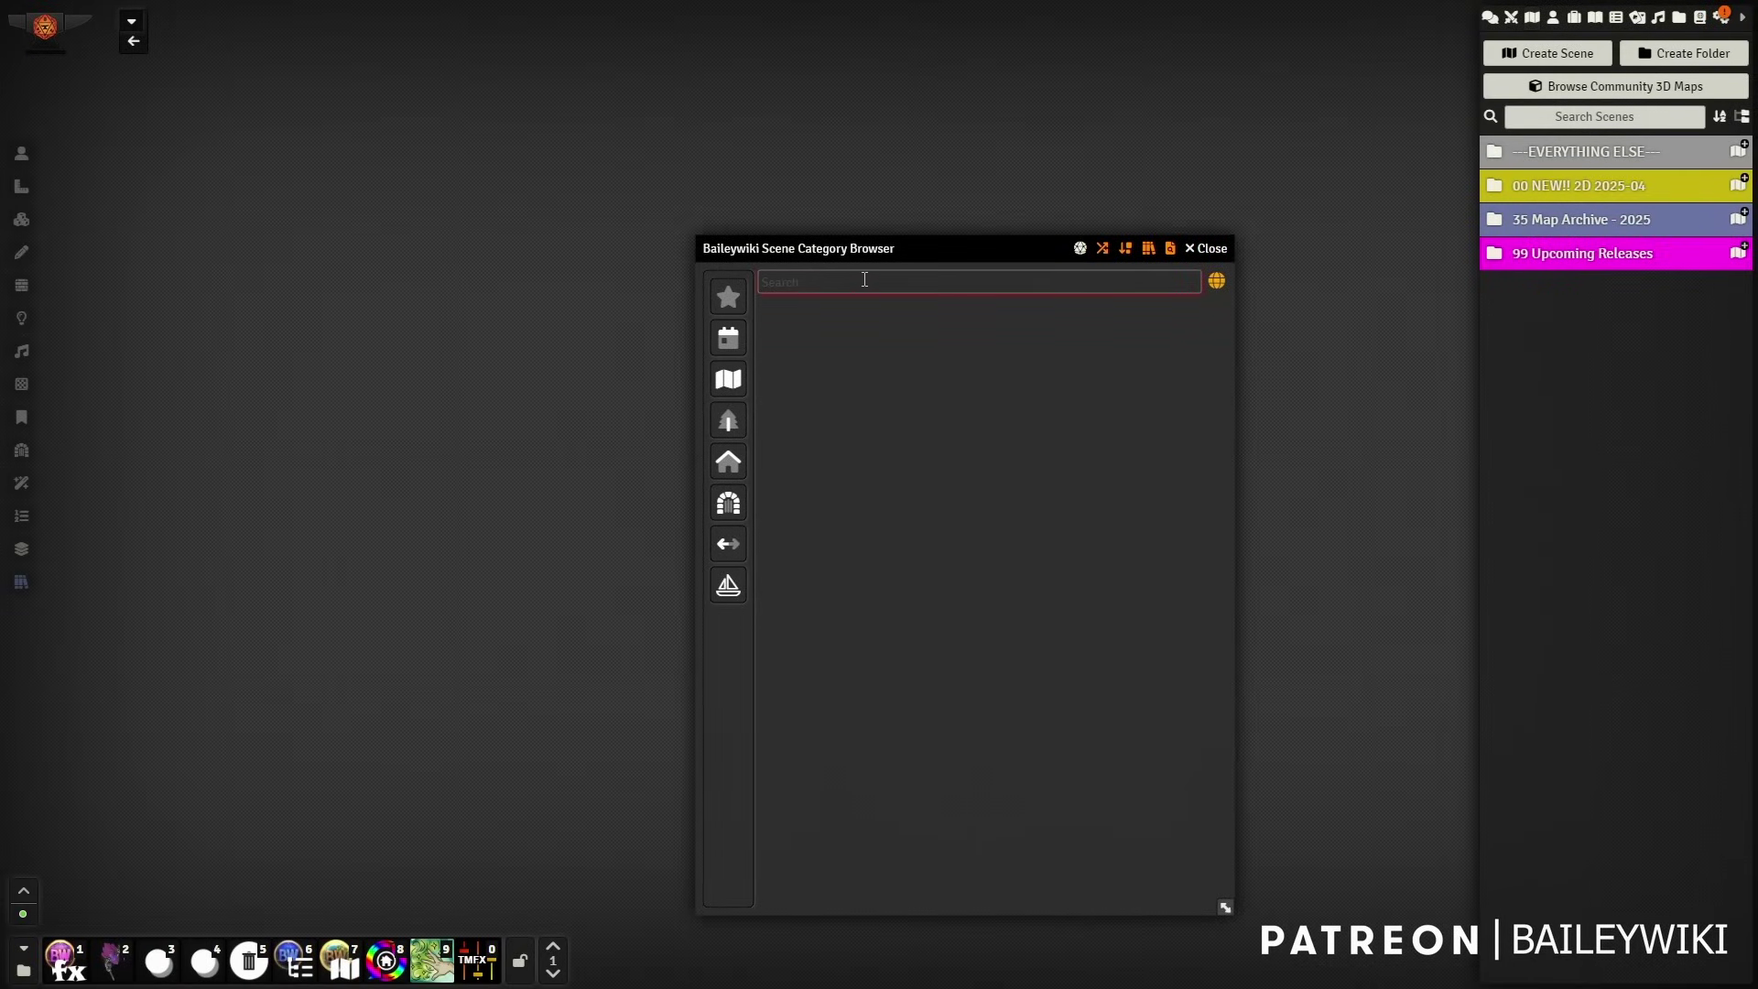
{"action": "type", "text": "grassy template"}
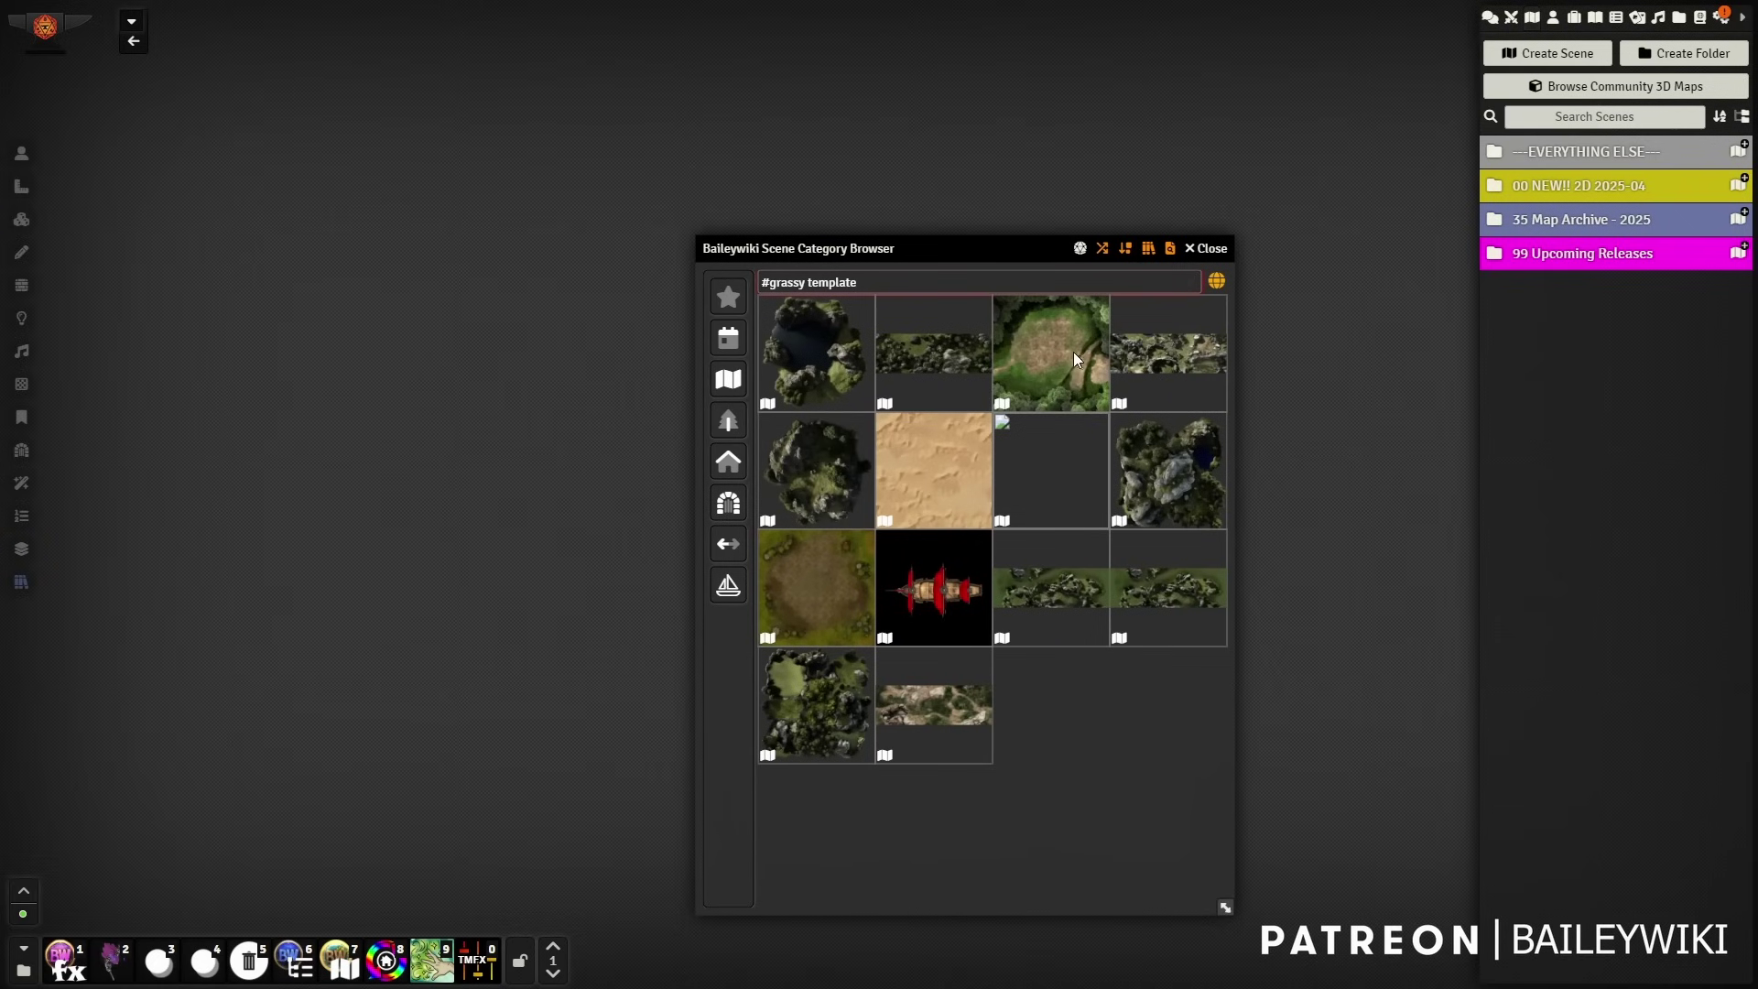
{"action": "right_click", "coordinate": [1051, 366]}
{"action": "left_click", "coordinate": [1053, 428]}
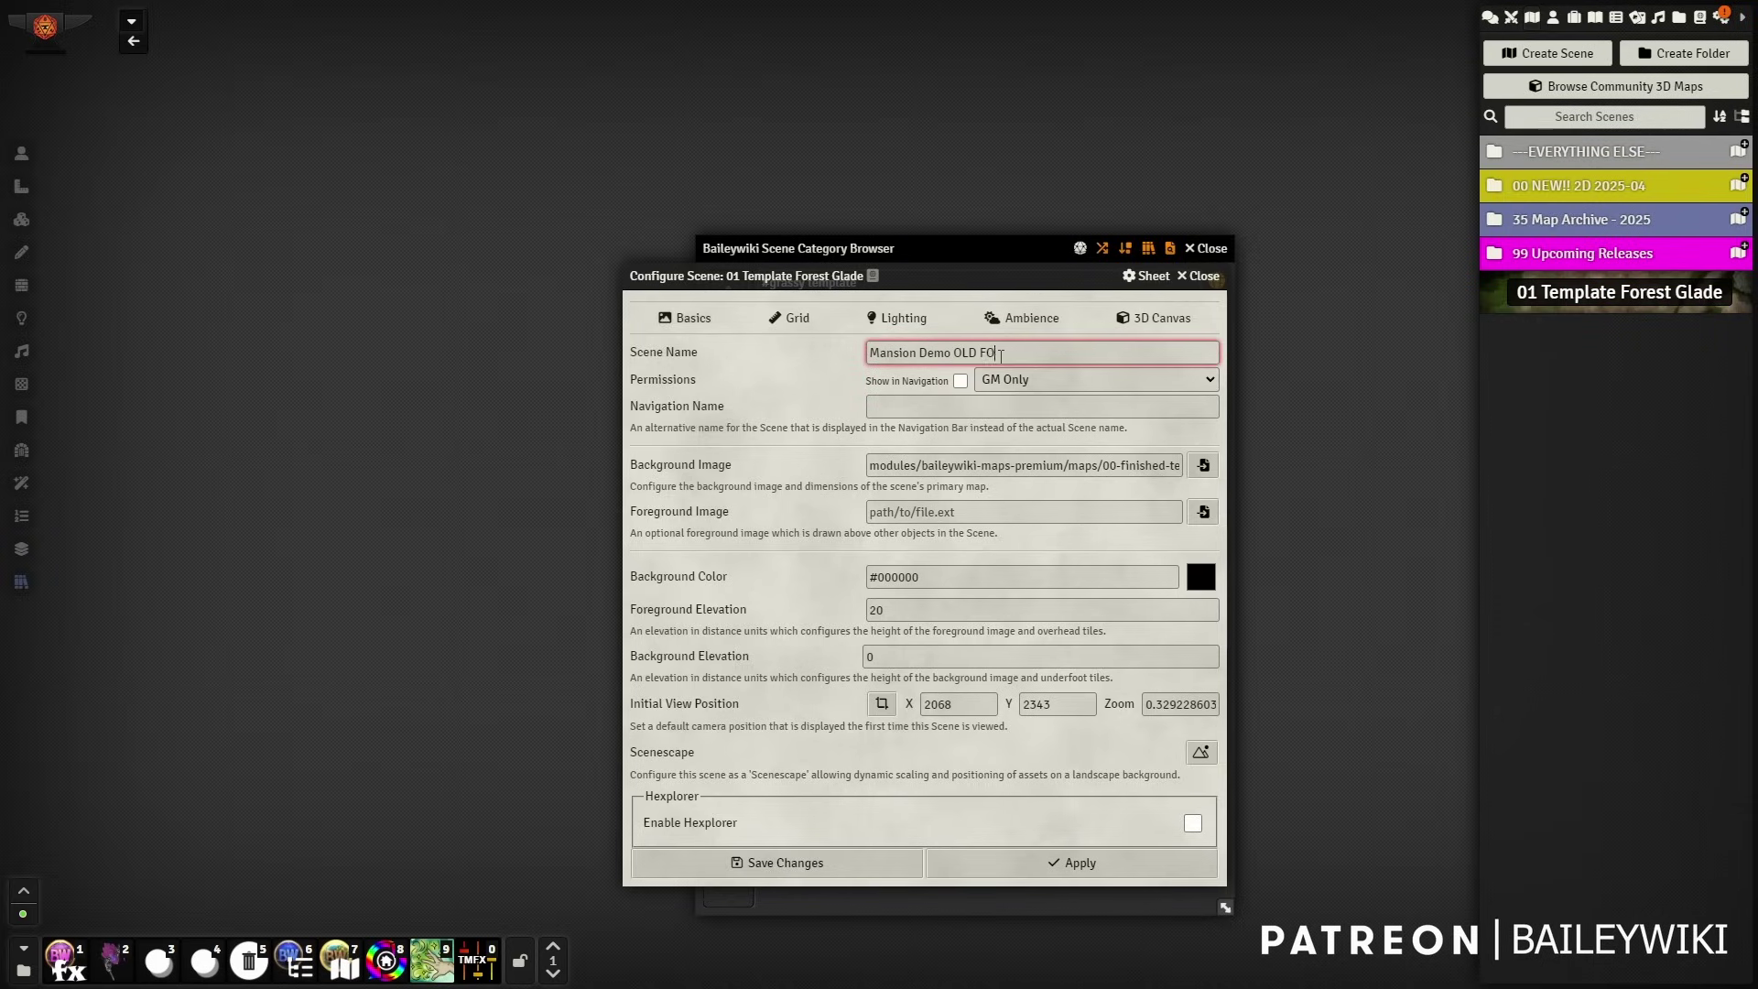
- Name the imported scene Mansion Demo OLD FOW and activate it
{"action": "key", "text": "Return"}
{"action": "right_click", "coordinate": [1593, 293]}
{"action": "left_click", "coordinate": [1524, 360]}
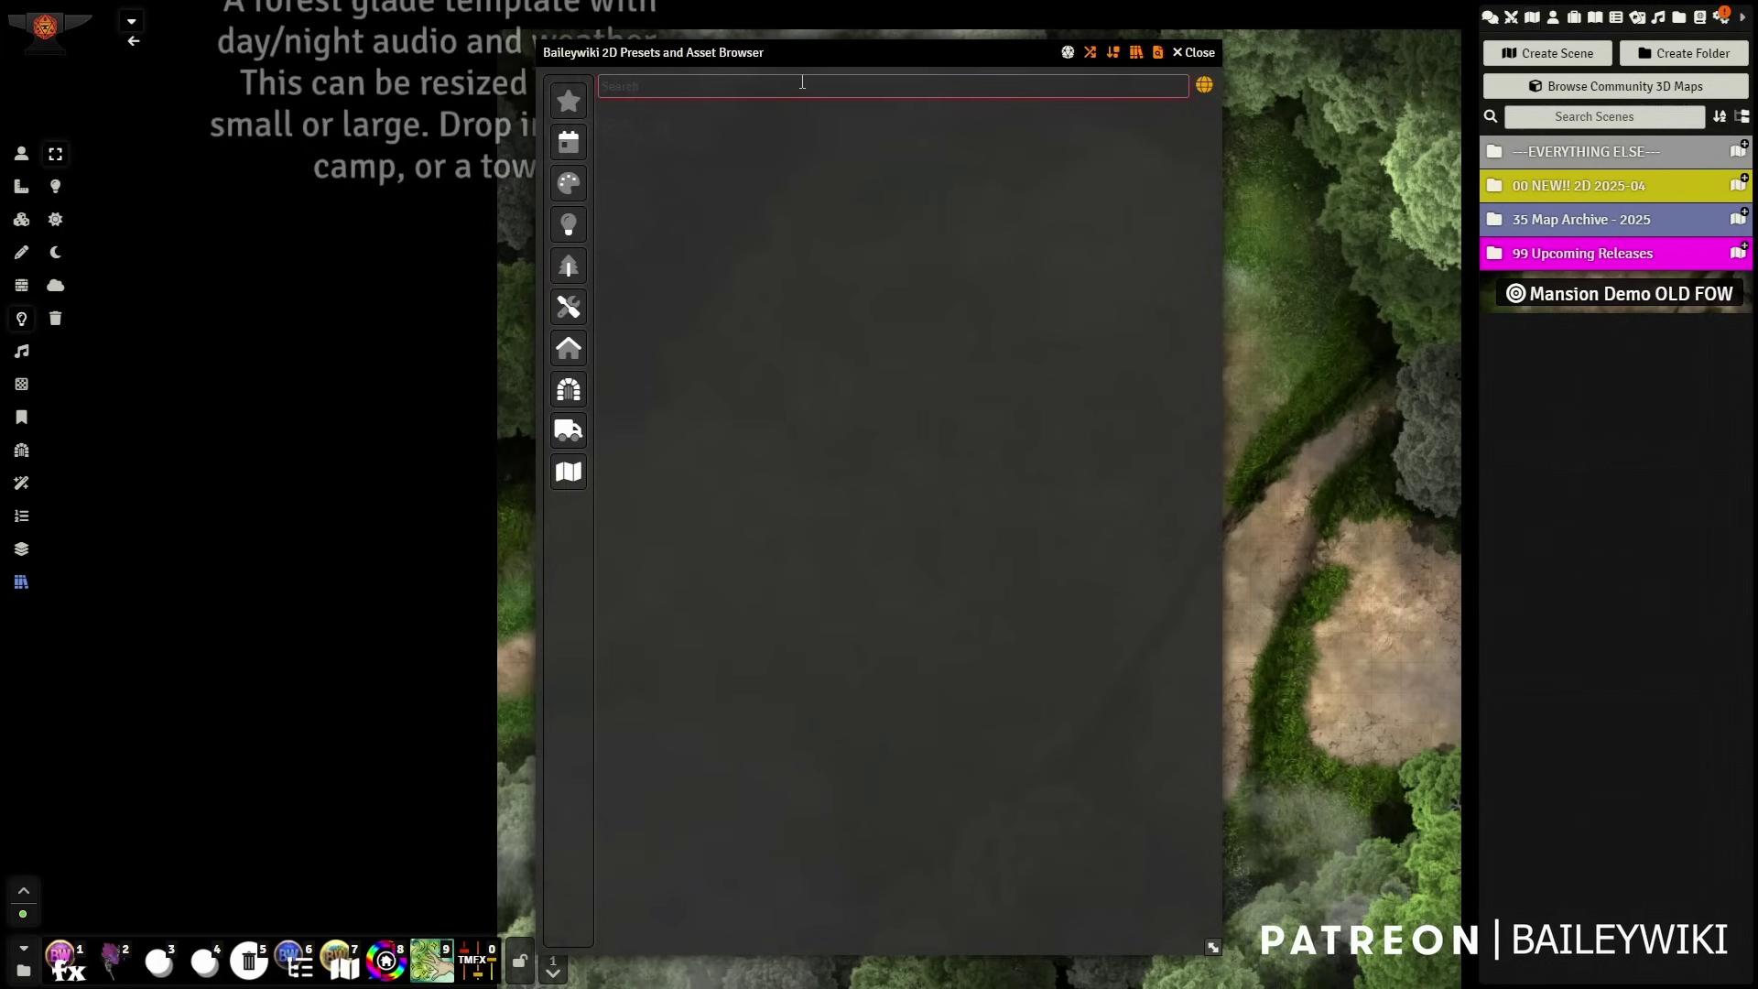
- Search the 2D asset browser for "mansion" and place the C1 Villa Mansion MATT Multi prefab in the forest glade
{"action": "type", "text": "mansion"}
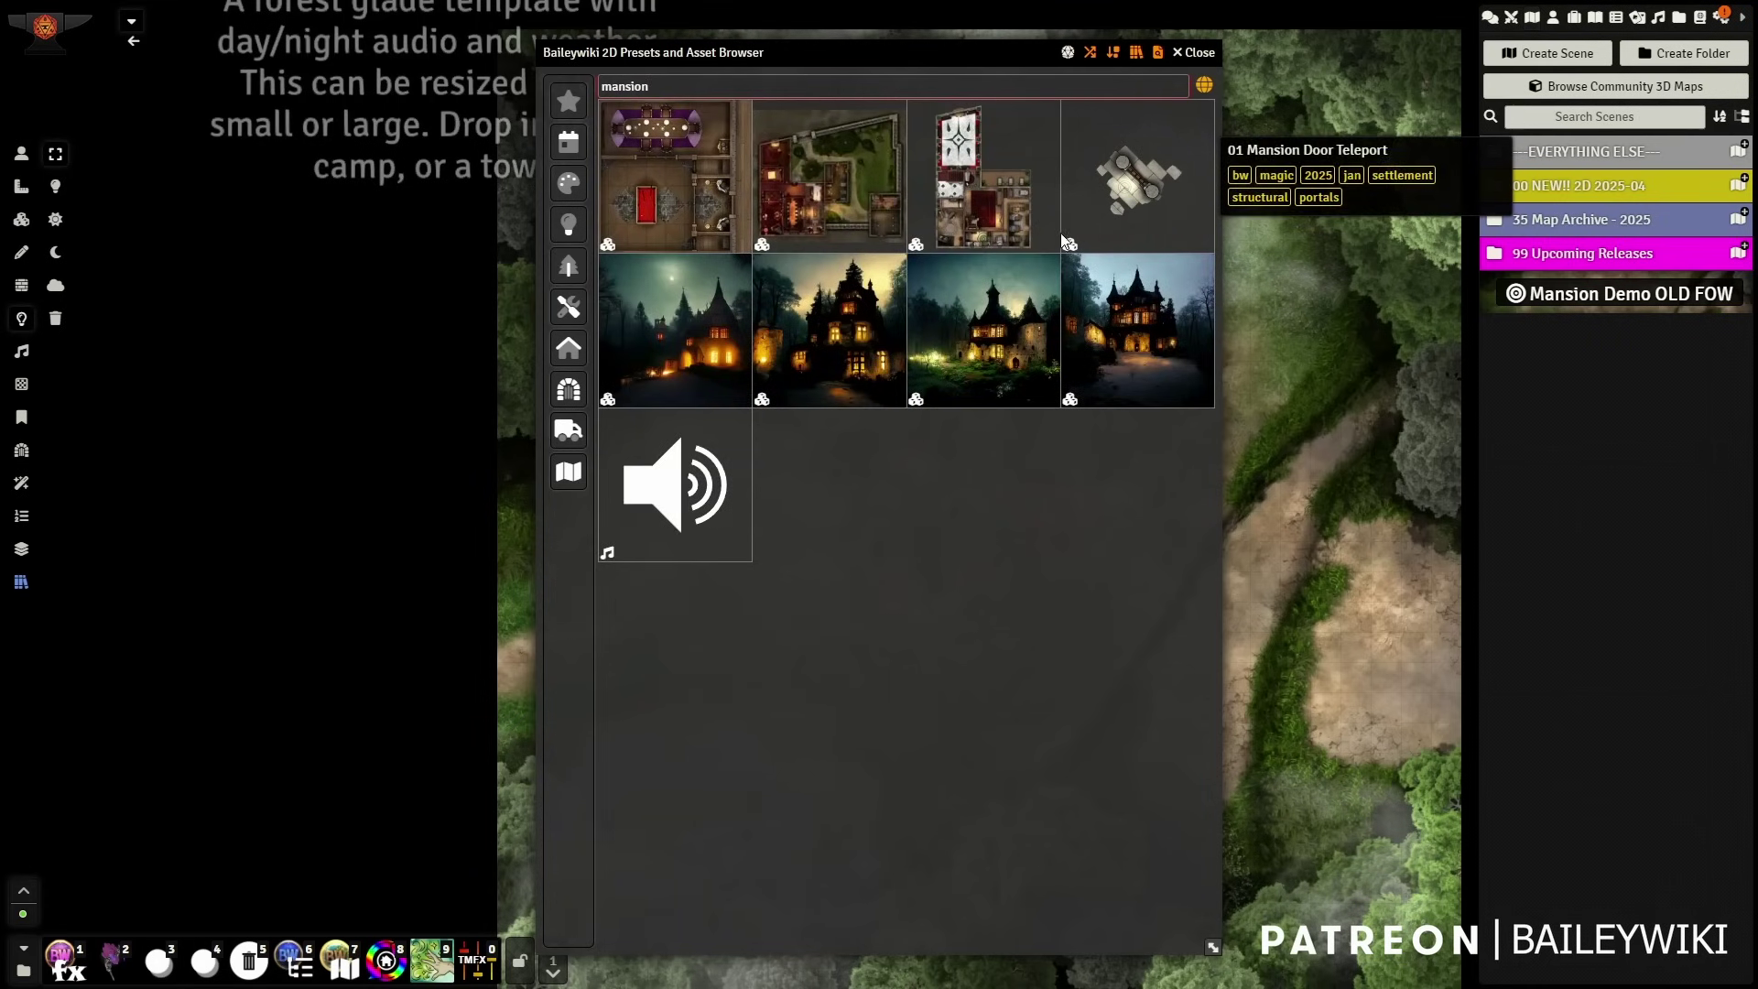
{"action": "left_click", "coordinate": [987, 195]}
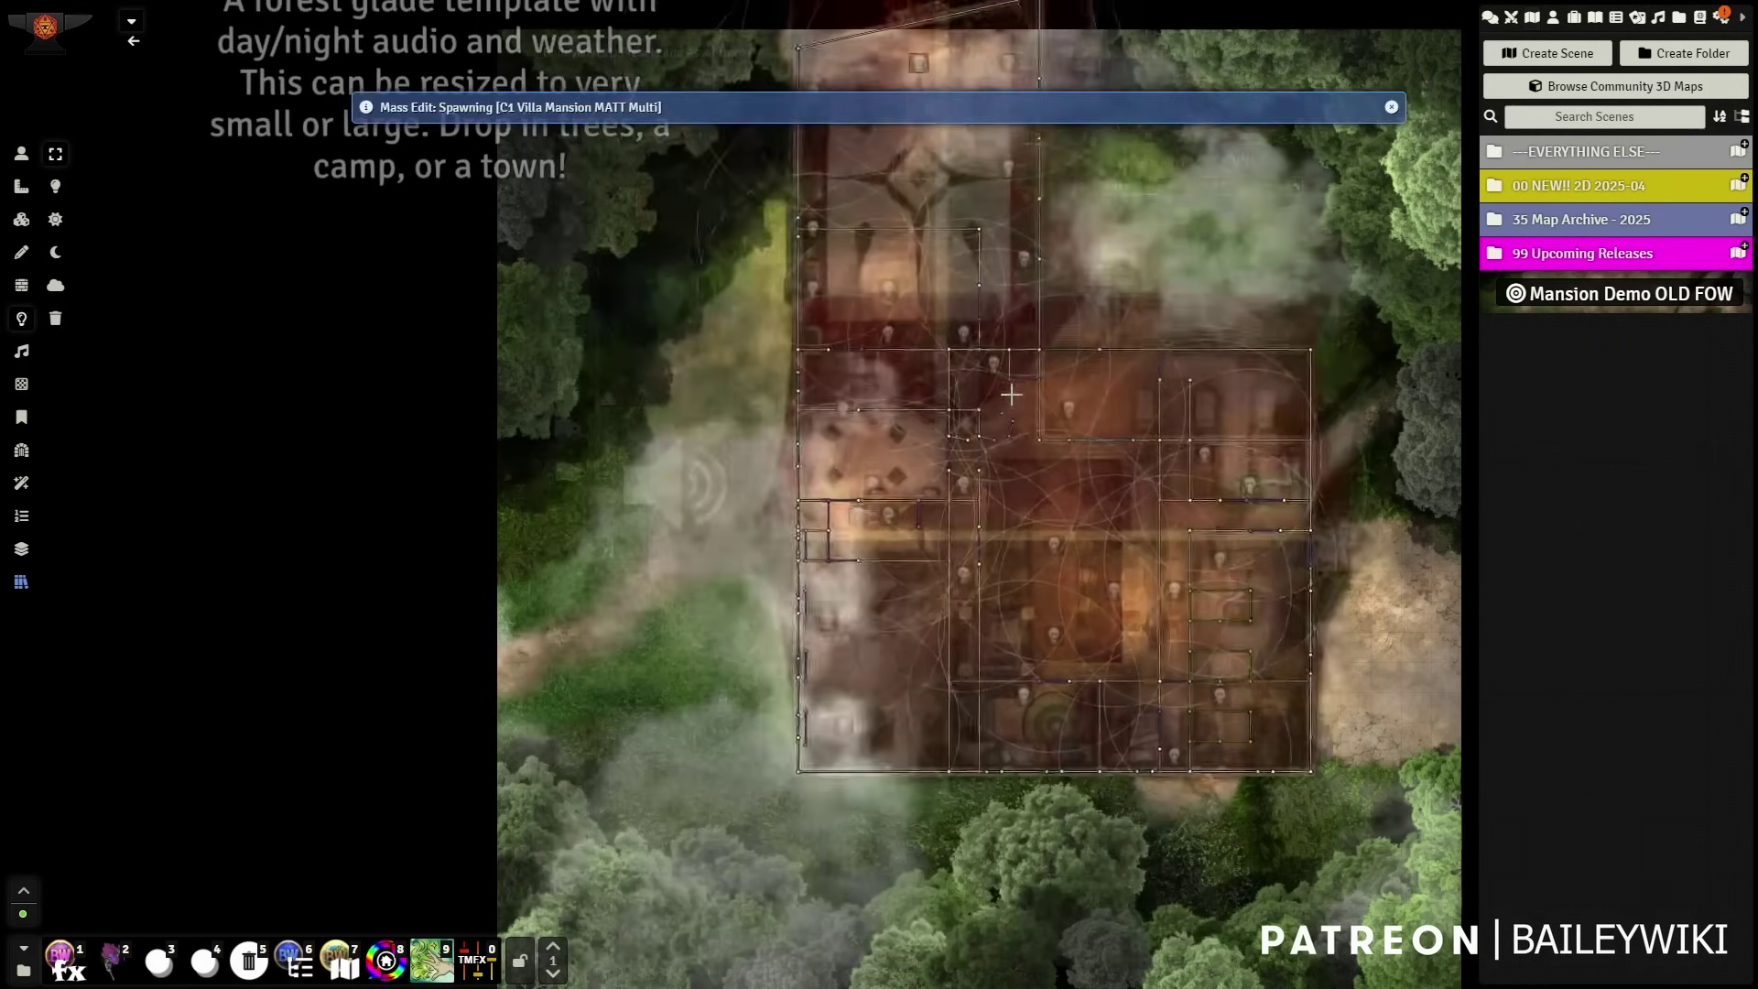
{"action": "left_click", "coordinate": [1011, 394]}
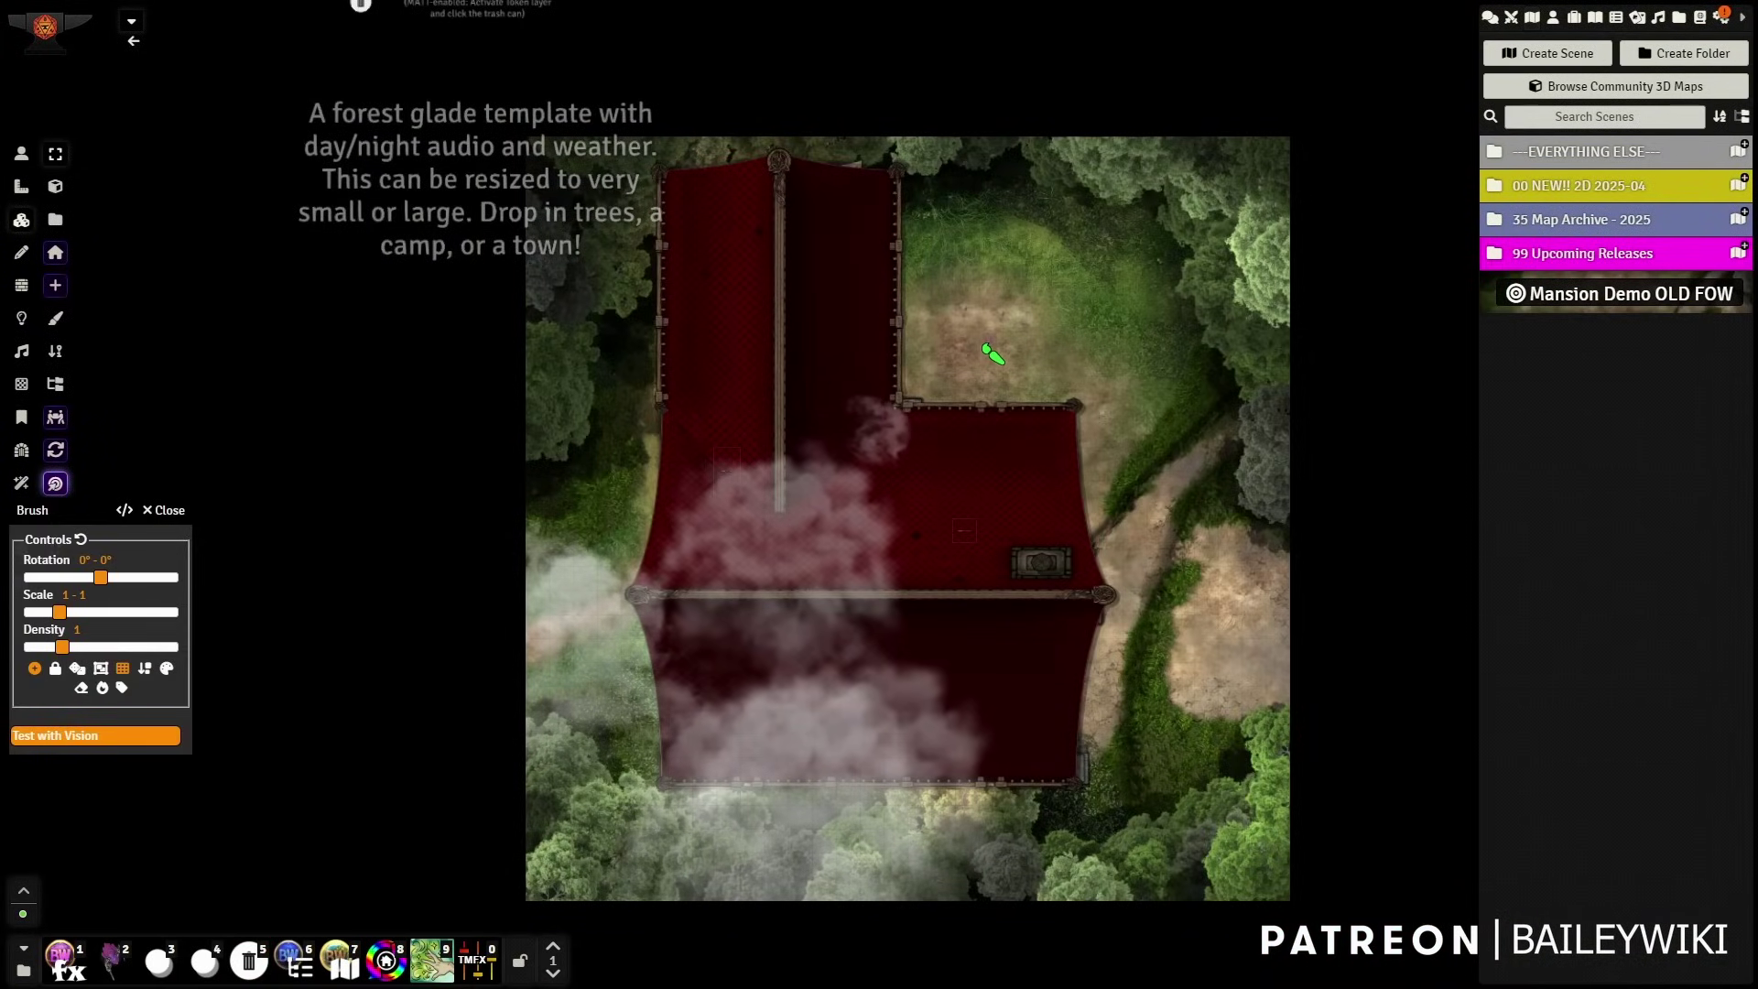
- Place a character token in the clearing beside the mansion and walk it to the stone entrance steps
{"action": "left_click", "coordinate": [985, 357]}
{"action": "double_click", "coordinate": [992, 343]}
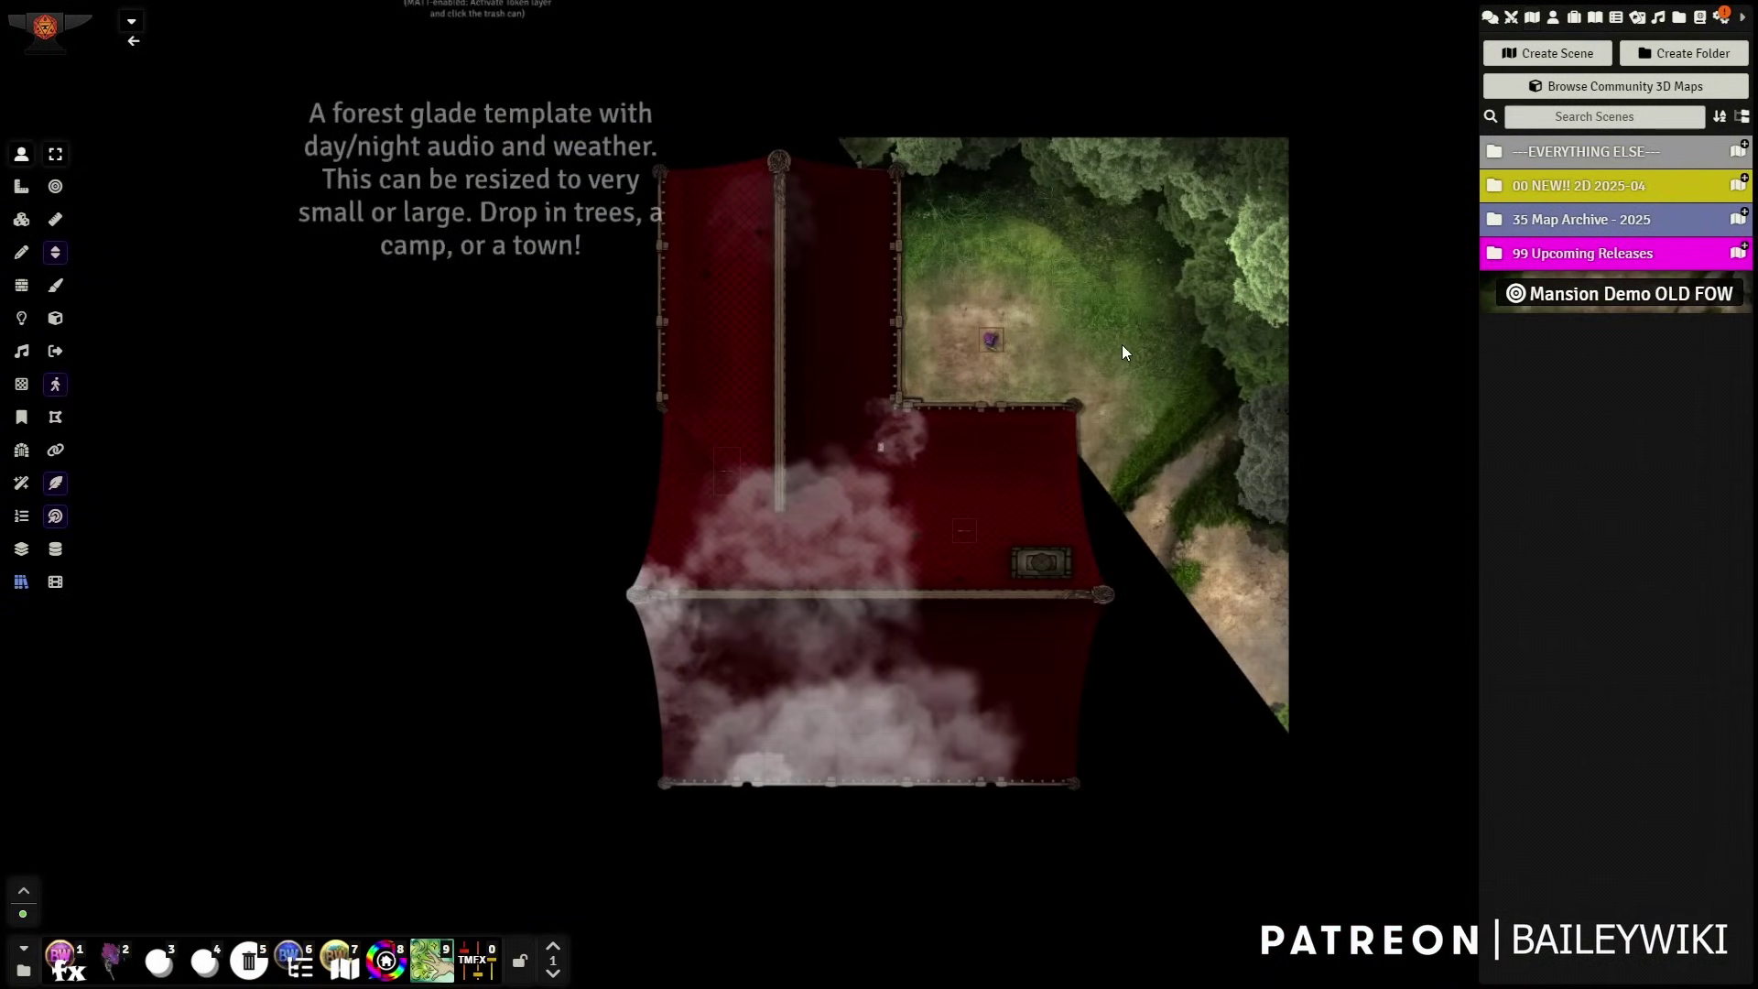
{"action": "scroll", "coordinate": [1106, 341], "scroll_direction": "up", "scroll_amount": 8}
{"action": "scroll", "coordinate": [1113, 278], "scroll_direction": "up", "scroll_amount": 4}
{"action": "key", "text": "Left"}
{"action": "key", "text": "Down"}
{"action": "key", "text": "Down"}
{"action": "key", "text": "Down"}
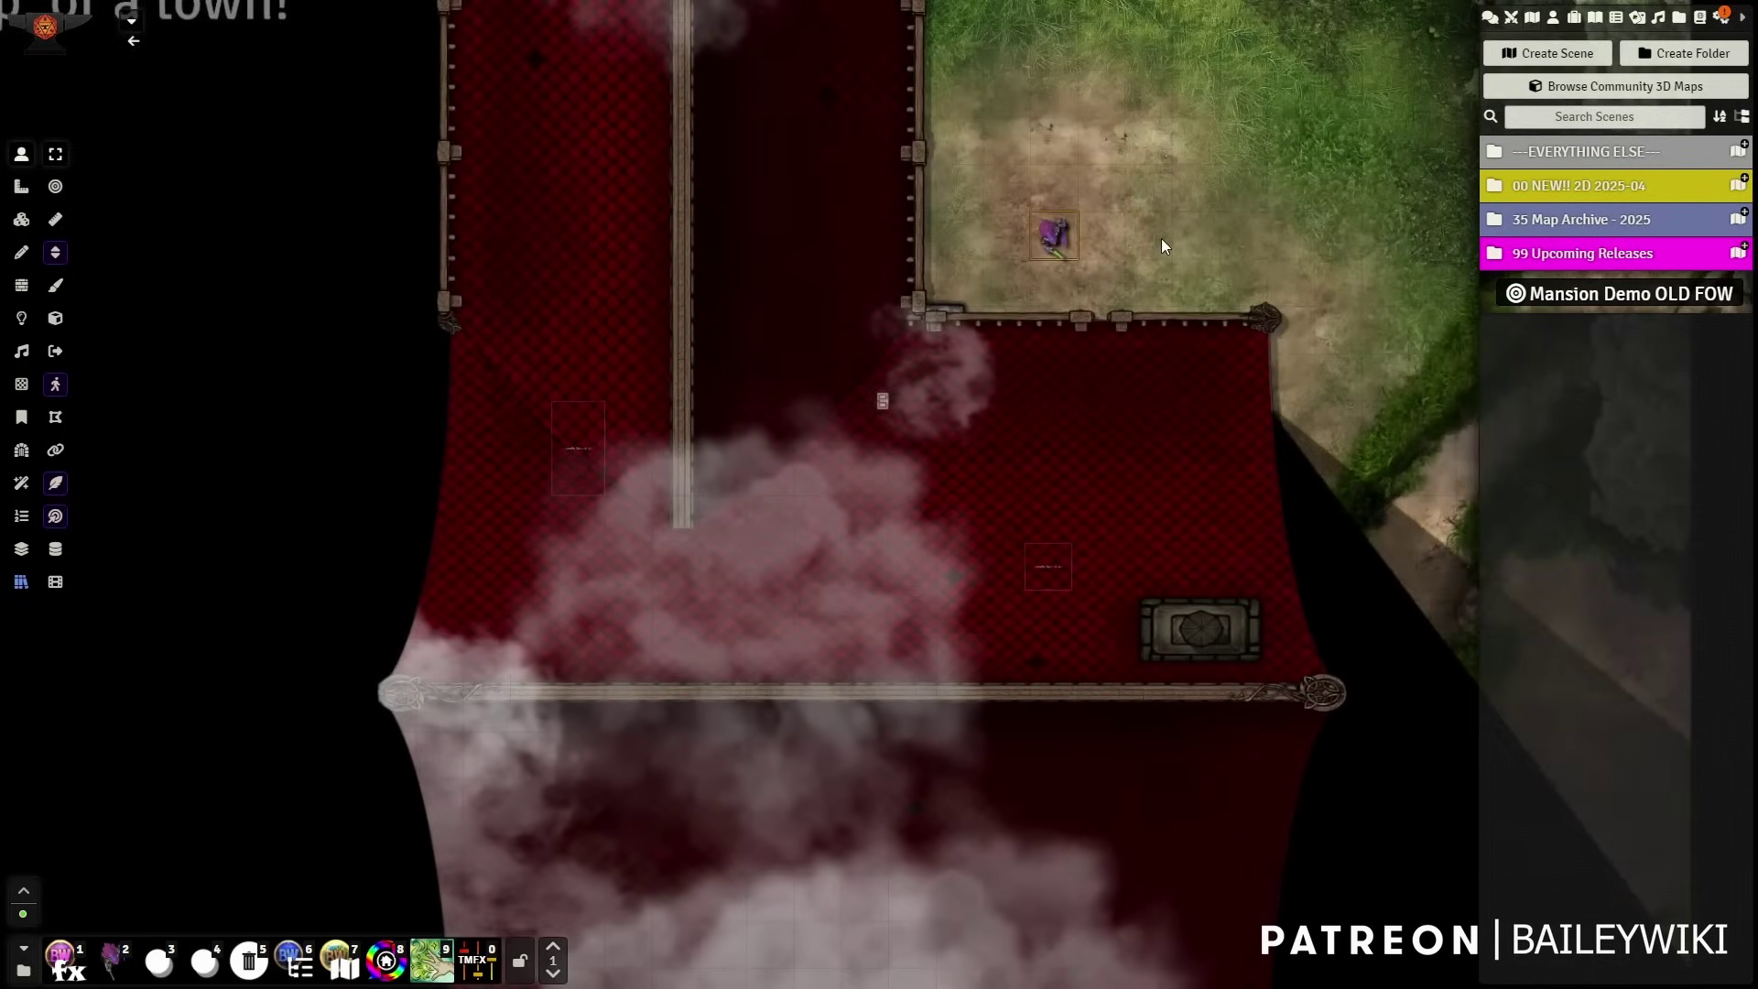
{"action": "key", "text": "Left"}
{"action": "key", "text": "Left"}
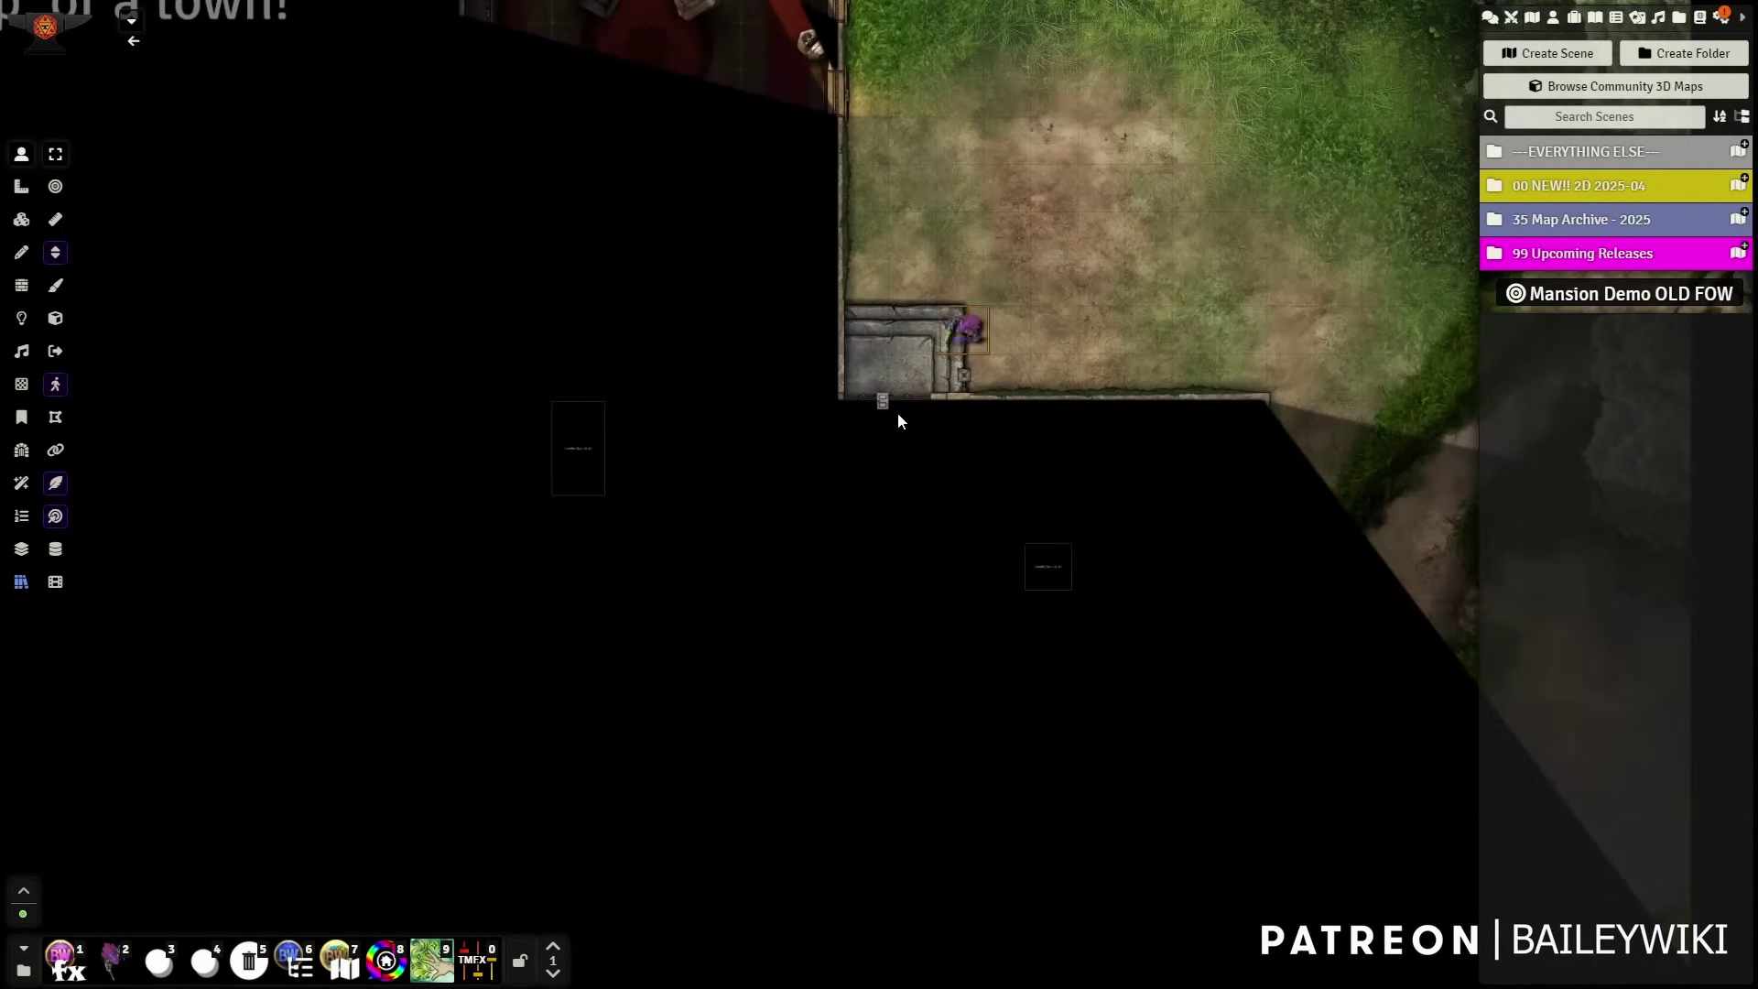
- Open the mansion's entrance door and walk the token through the hall to the edge of the dining room
{"action": "left_click", "coordinate": [882, 402]}
{"action": "key", "text": "Down"}
{"action": "key", "text": "Down"}
{"action": "key", "text": "Down"}
{"action": "key", "text": "Down"}
{"action": "key", "text": "Down"}
{"action": "left_click_drag", "start_coordinate": [1148, 572], "coordinate": [1258, 433]}
{"action": "key", "text": "Left"}
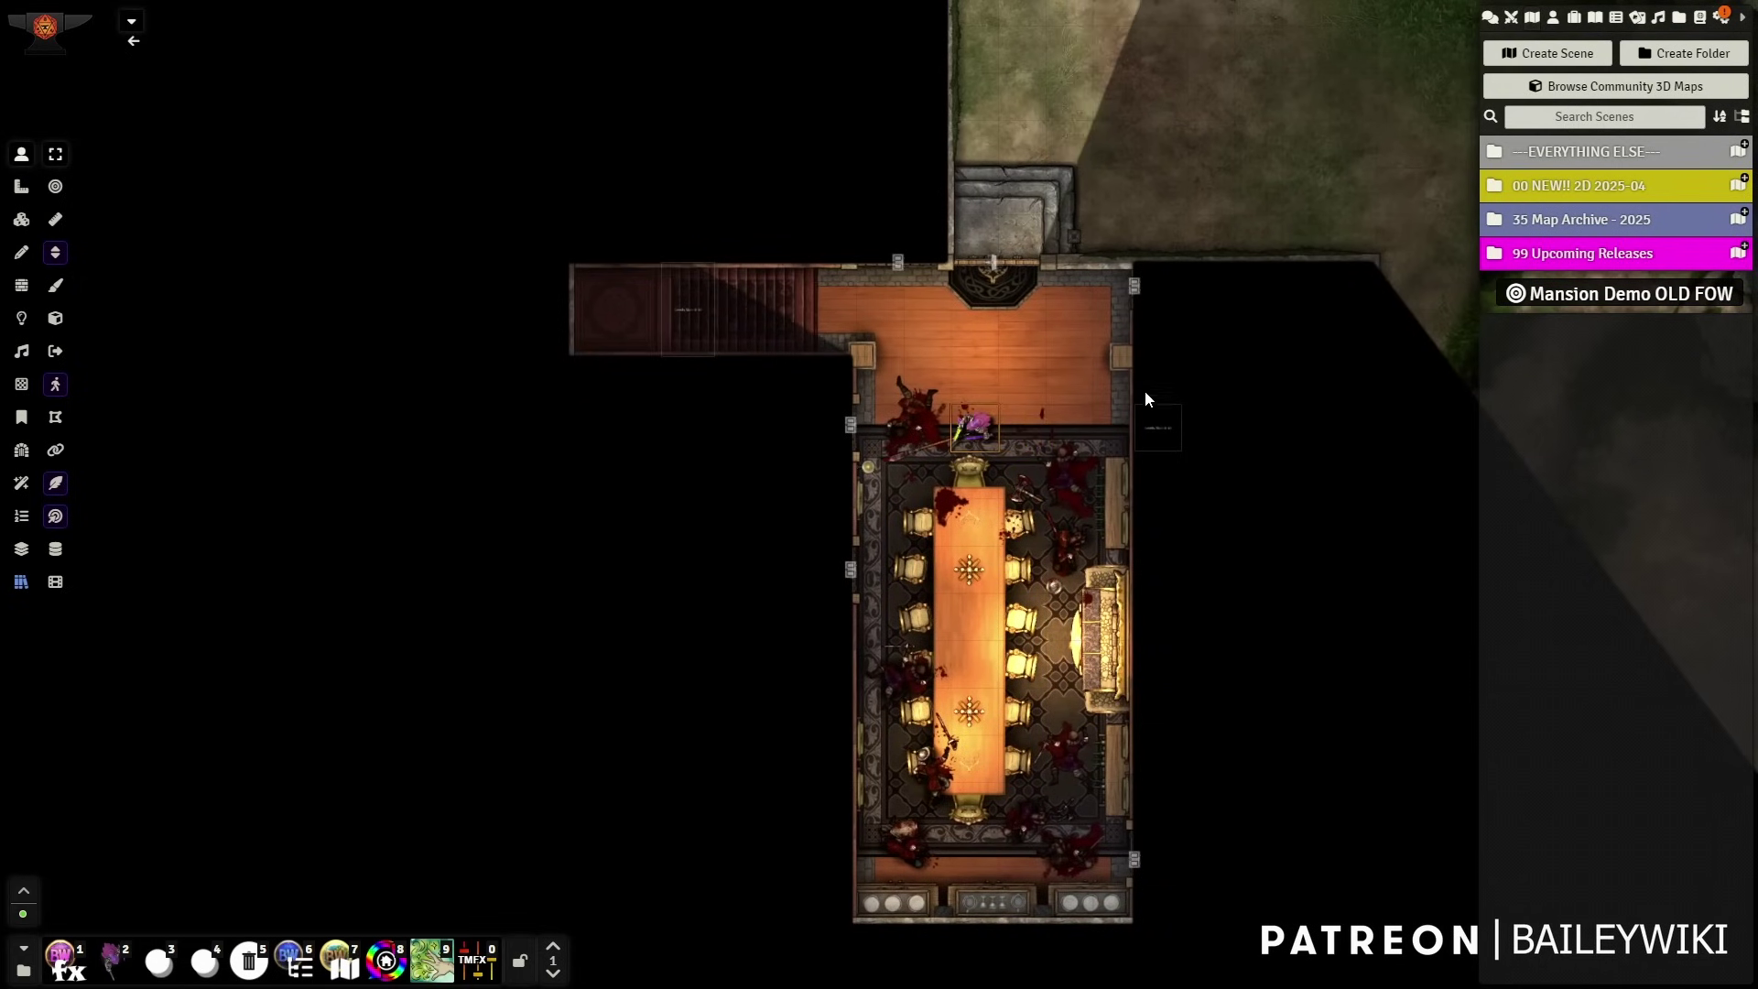
- Walk the token back across the entrance hall and up the west staircase to the upper floor
{"action": "key", "text": "Up"}
{"action": "key", "text": "Up"}
{"action": "key", "text": "Up"}
{"action": "key", "text": "Left"}
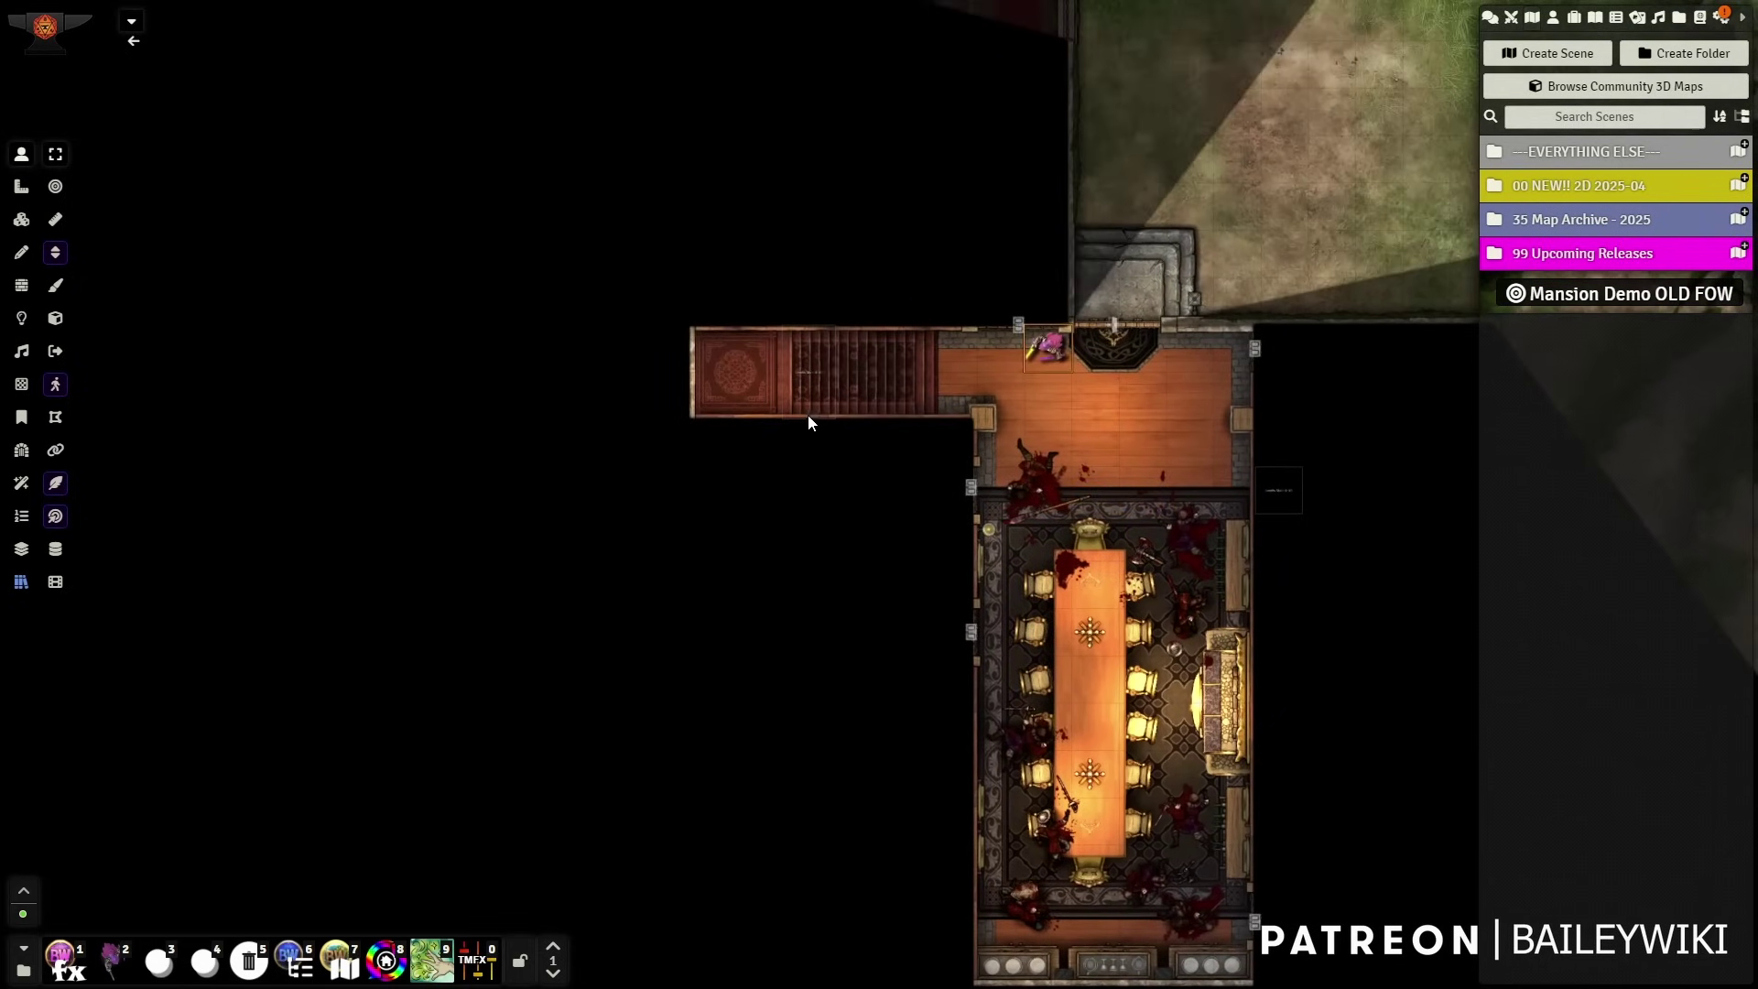
{"action": "key", "text": "Left"}
{"action": "key", "text": "Down"}
{"action": "key", "text": "Left"}
{"action": "key", "text": "Left"}
{"action": "key", "text": "Left"}
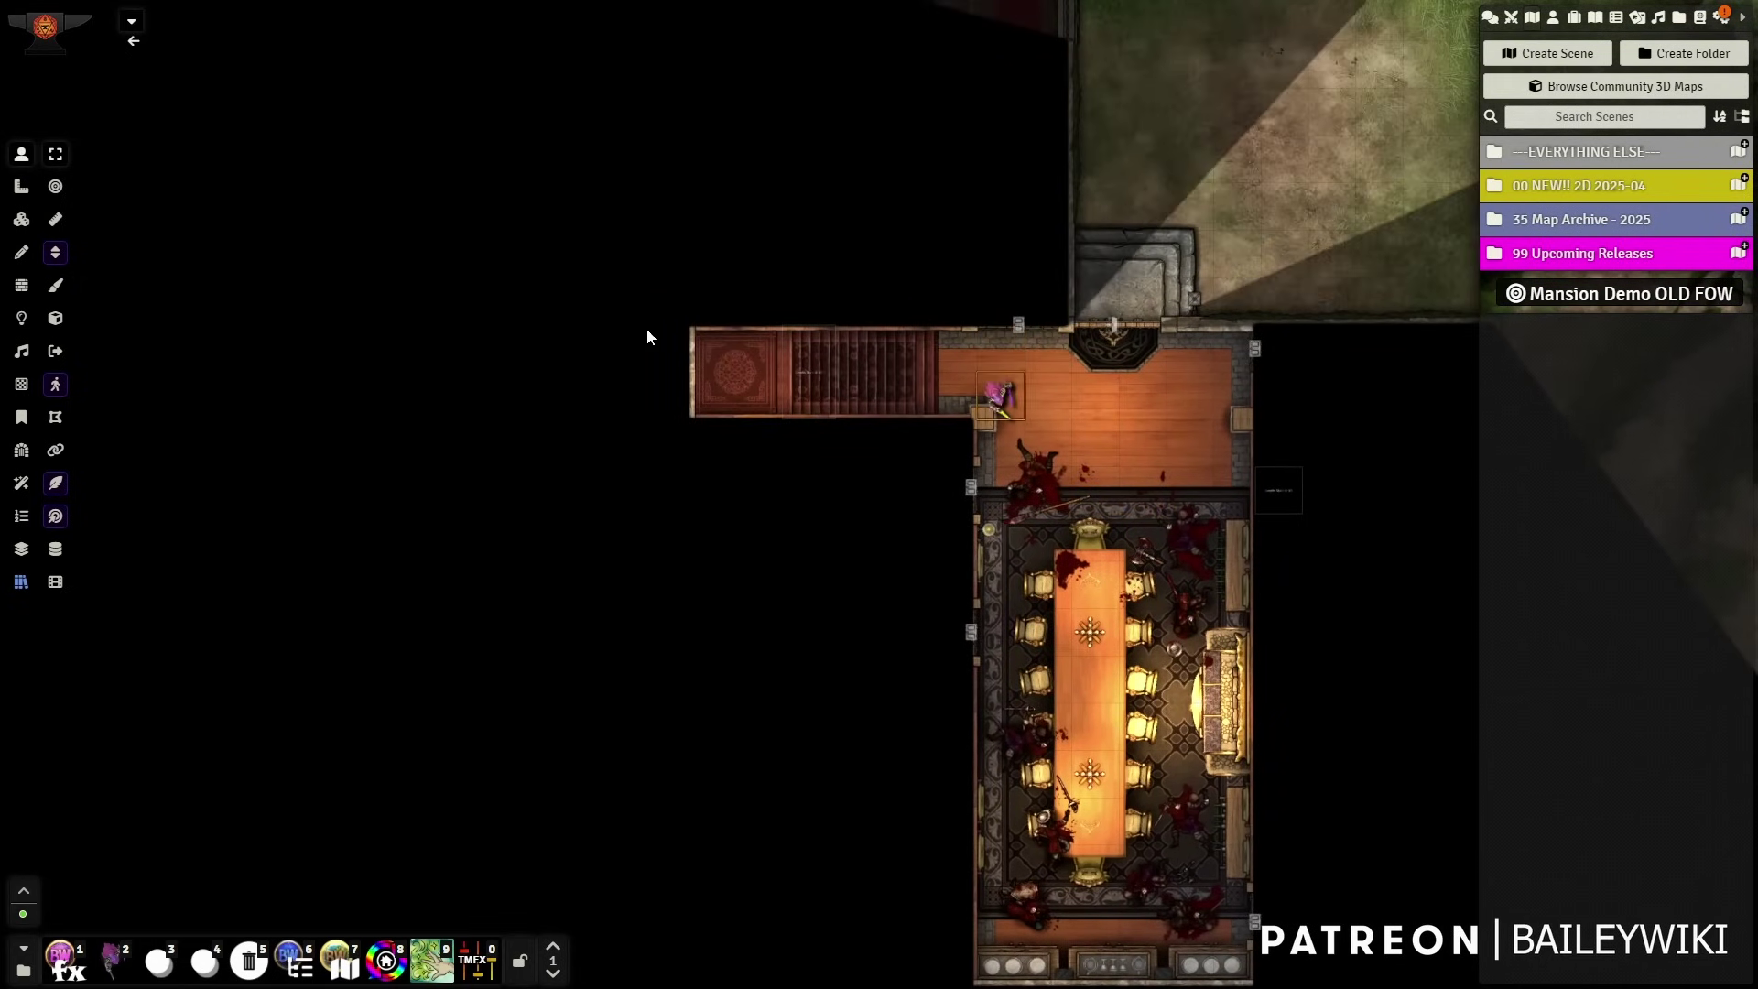
{"action": "key", "text": "Left"}
{"action": "key", "text": "Left"}
- Walk the token south through the marble-floored room and small bathroom into the stone-circle bedroom, opening the doors on the way
{"action": "key", "text": "Down"}
{"action": "key", "text": "Down"}
{"action": "key", "text": "Down"}
{"action": "key", "text": "Right"}
{"action": "key", "text": "Down"}
{"action": "key", "text": "Down"}
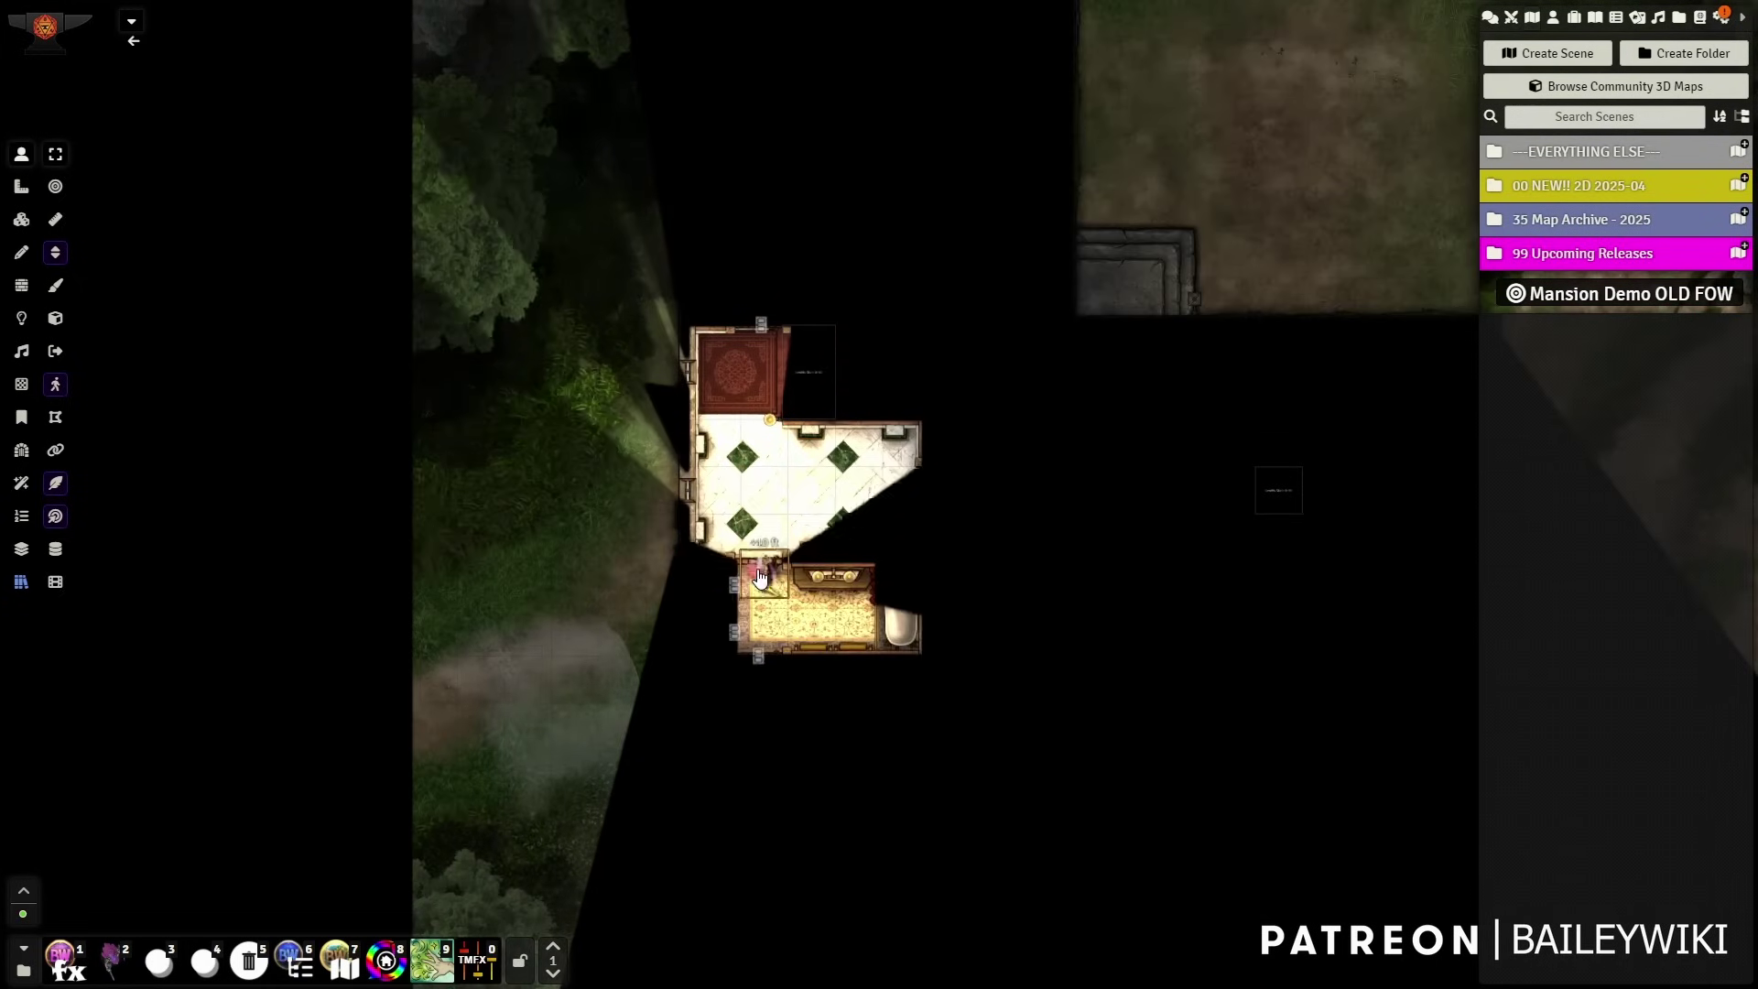
{"action": "key", "text": "Down"}
{"action": "key", "text": "Down"}
{"action": "key", "text": "Down"}
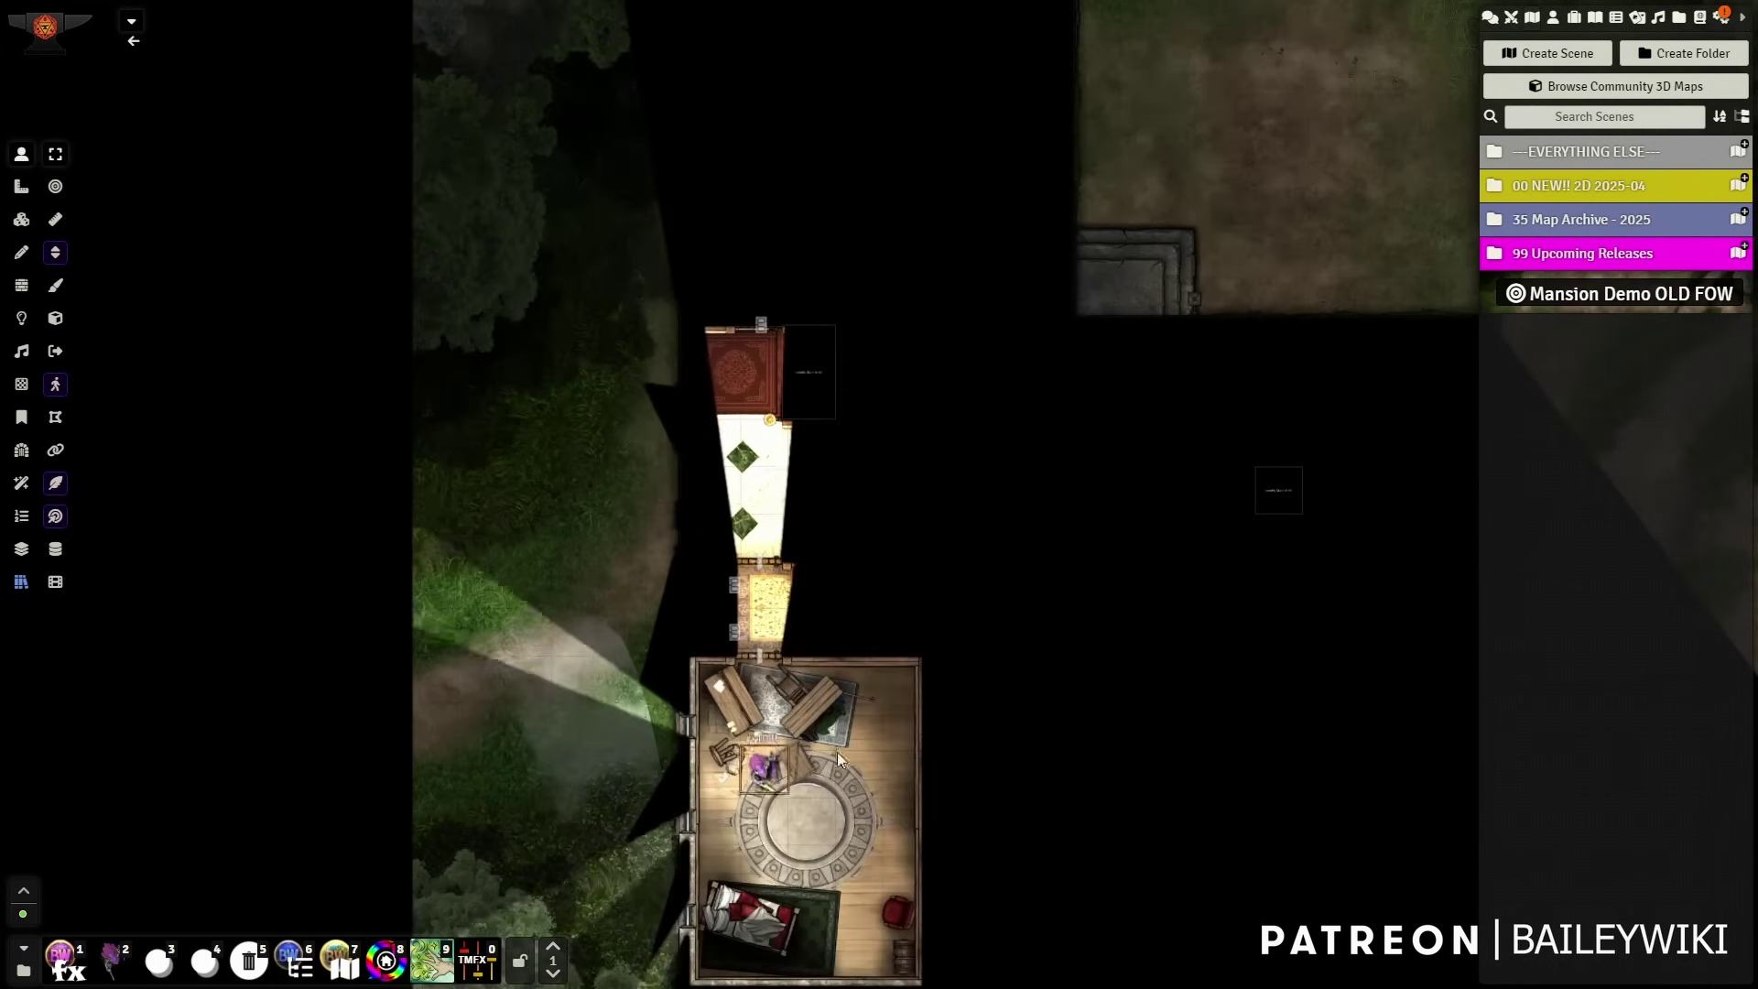
- Return the token to the marble-floored room, open its east door, and move to the middle of the room
{"action": "key", "text": "Up"}
{"action": "key", "text": "Up"}
{"action": "key", "text": "Up"}
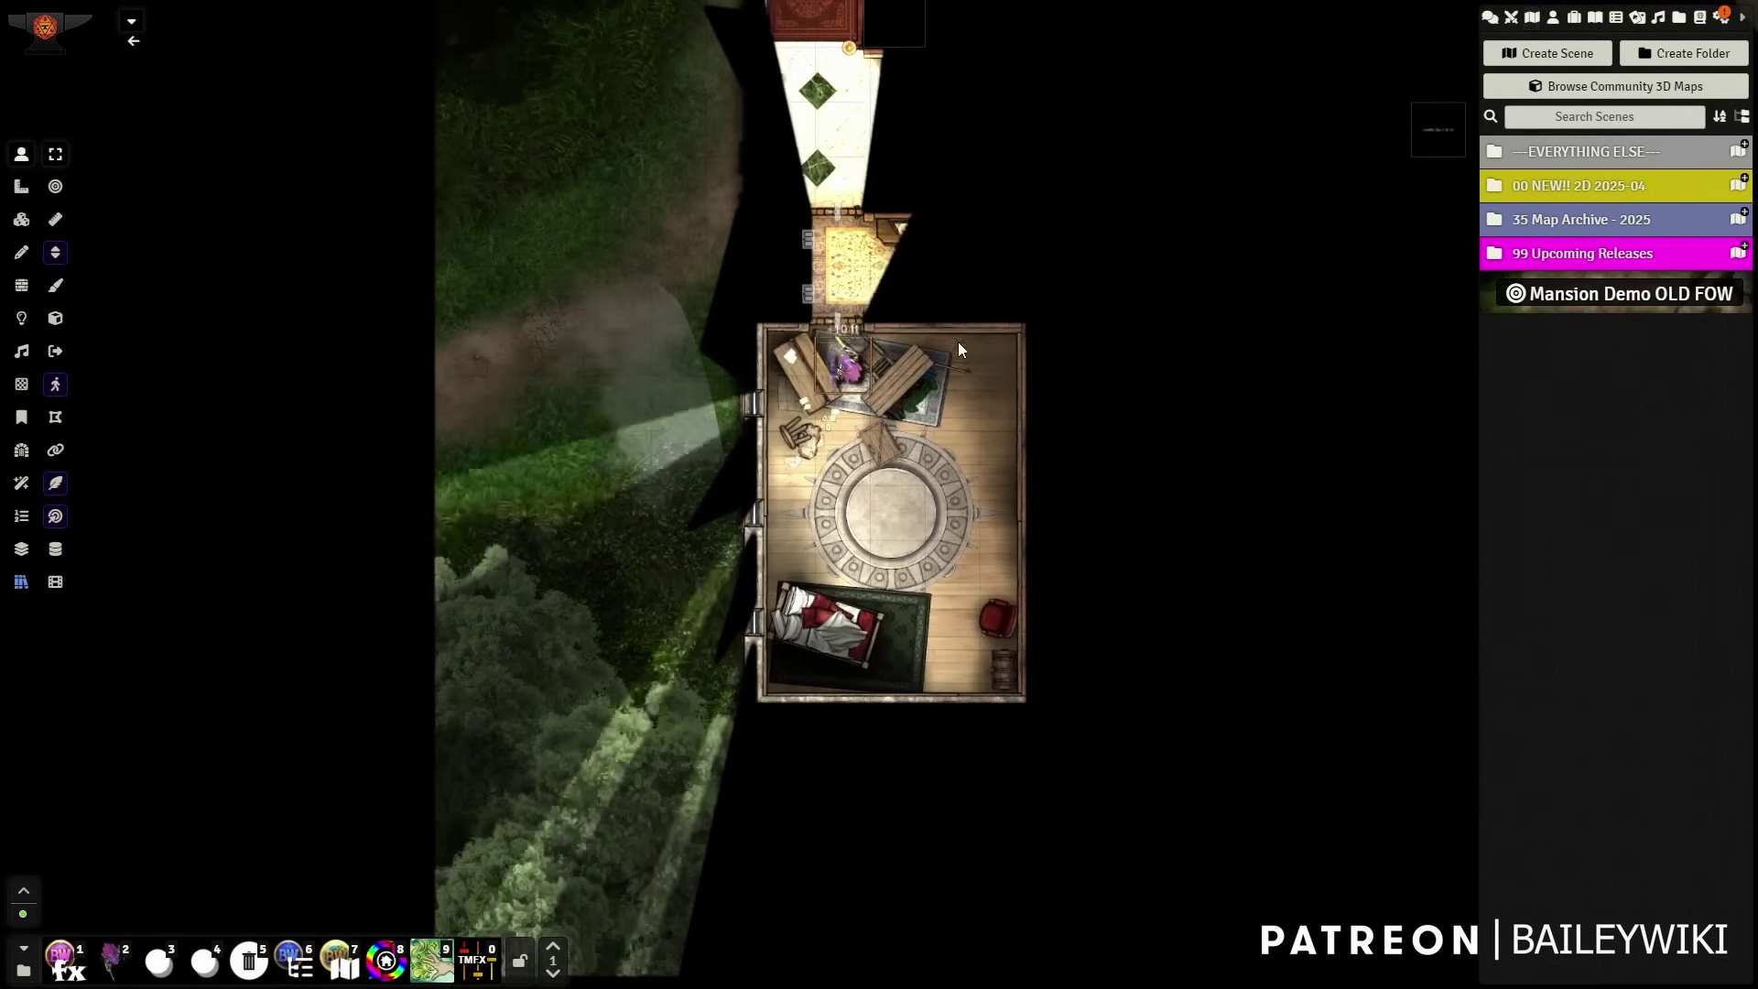
{"action": "key", "text": "Up"}
{"action": "key", "text": "Right"}
{"action": "key", "text": "Right"}
{"action": "key", "text": "Right"}
{"action": "key", "text": "Right"}
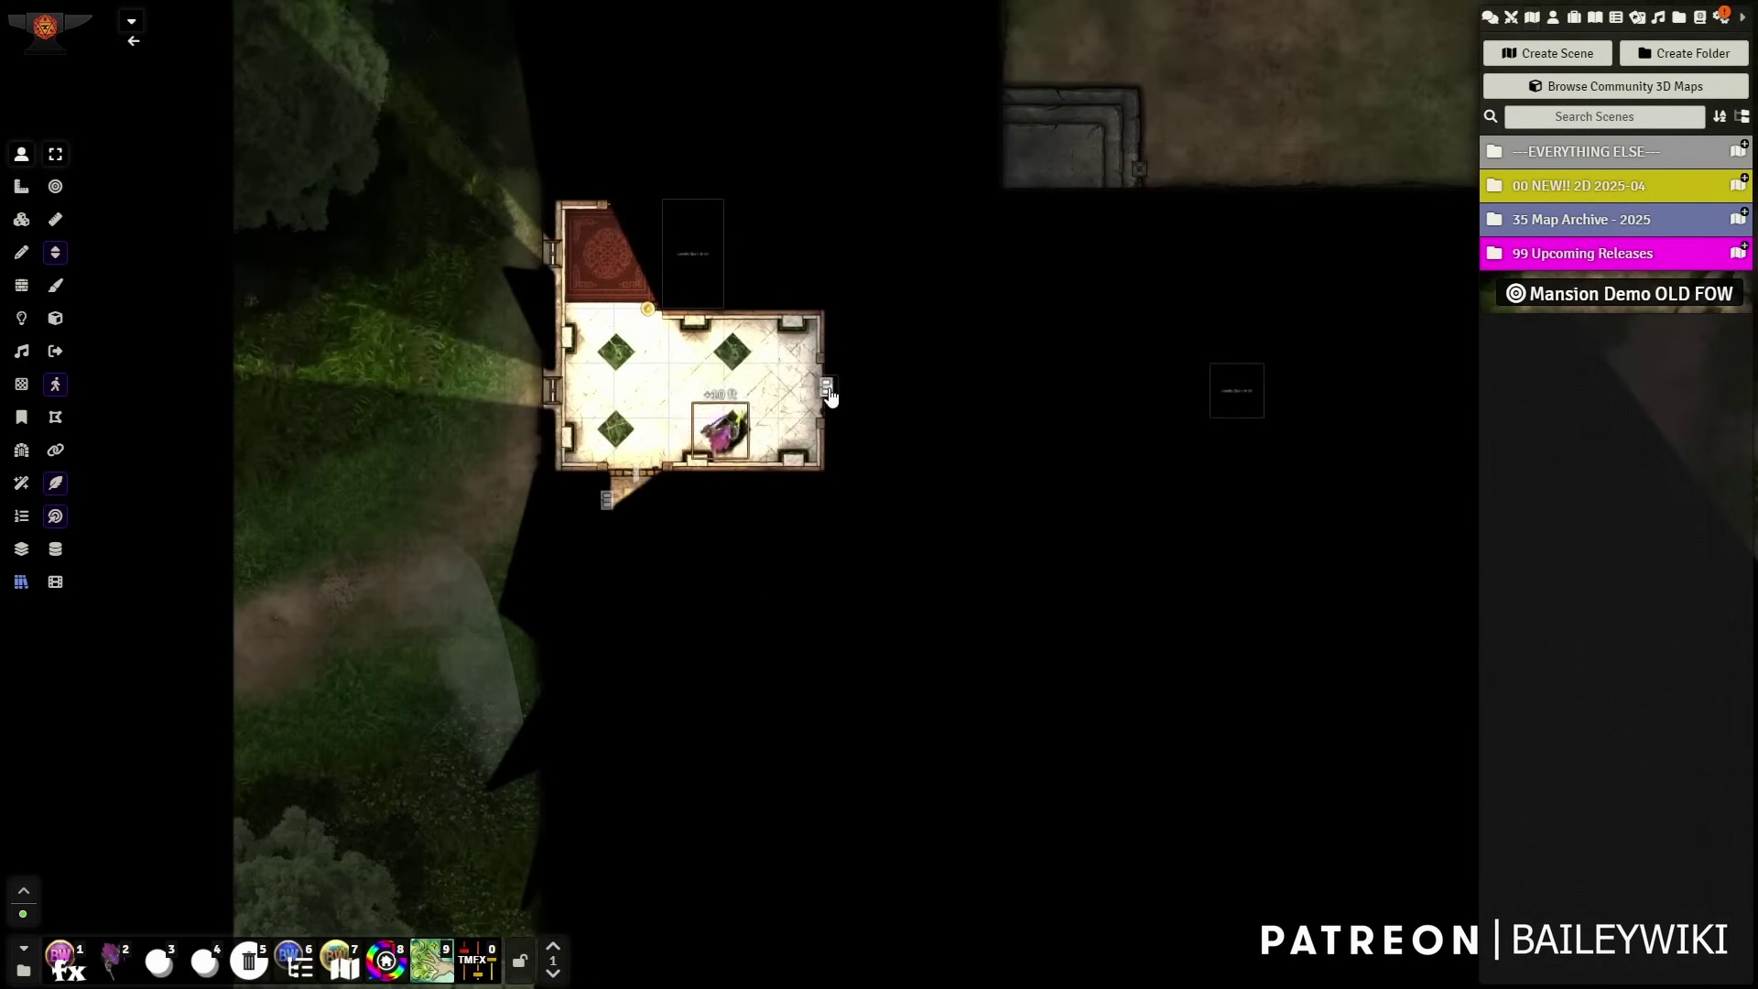
{"action": "key", "text": "Left"}
{"action": "key", "text": "Left"}
{"action": "key", "text": "Left"}
{"action": "key", "text": "Left"}
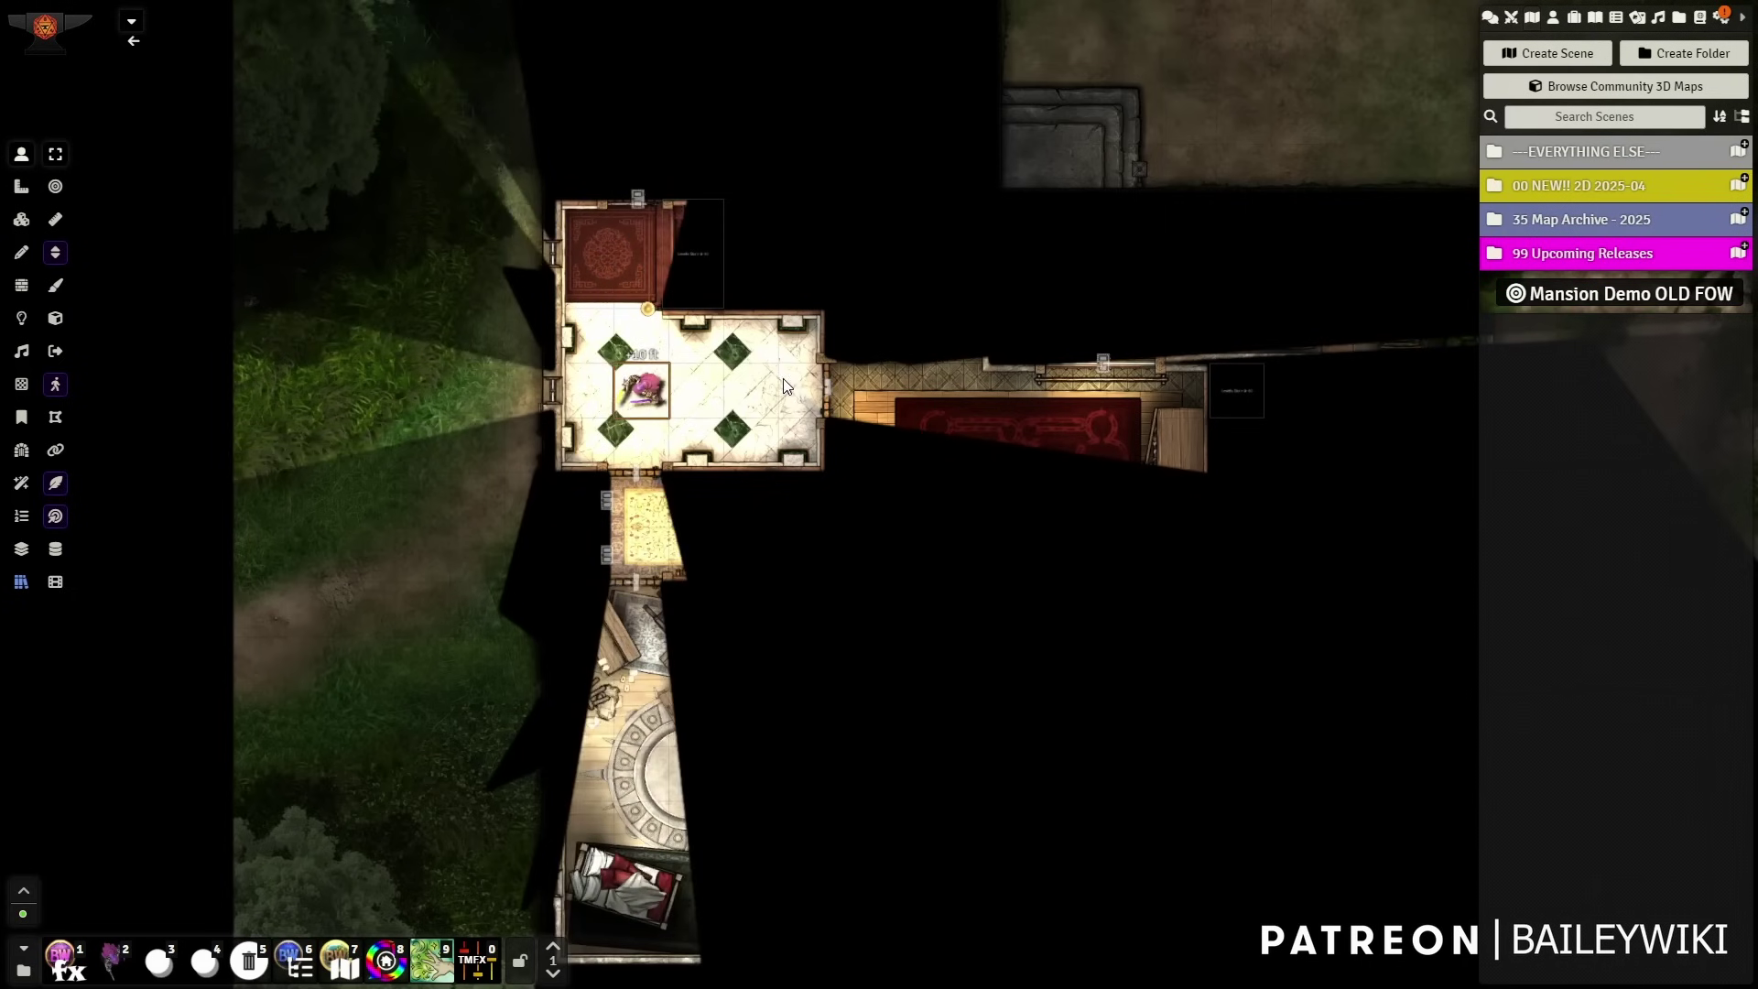
- Open the door north of the stair landing and walk the token into the marble ballroom
{"action": "key", "text": "Up"}
{"action": "key", "text": "Up"}
{"action": "key", "text": "Up"}
{"action": "left_click", "coordinate": [635, 200]}
{"action": "key", "text": "Up"}
{"action": "key", "text": "Up"}
{"action": "key", "text": "Up"}
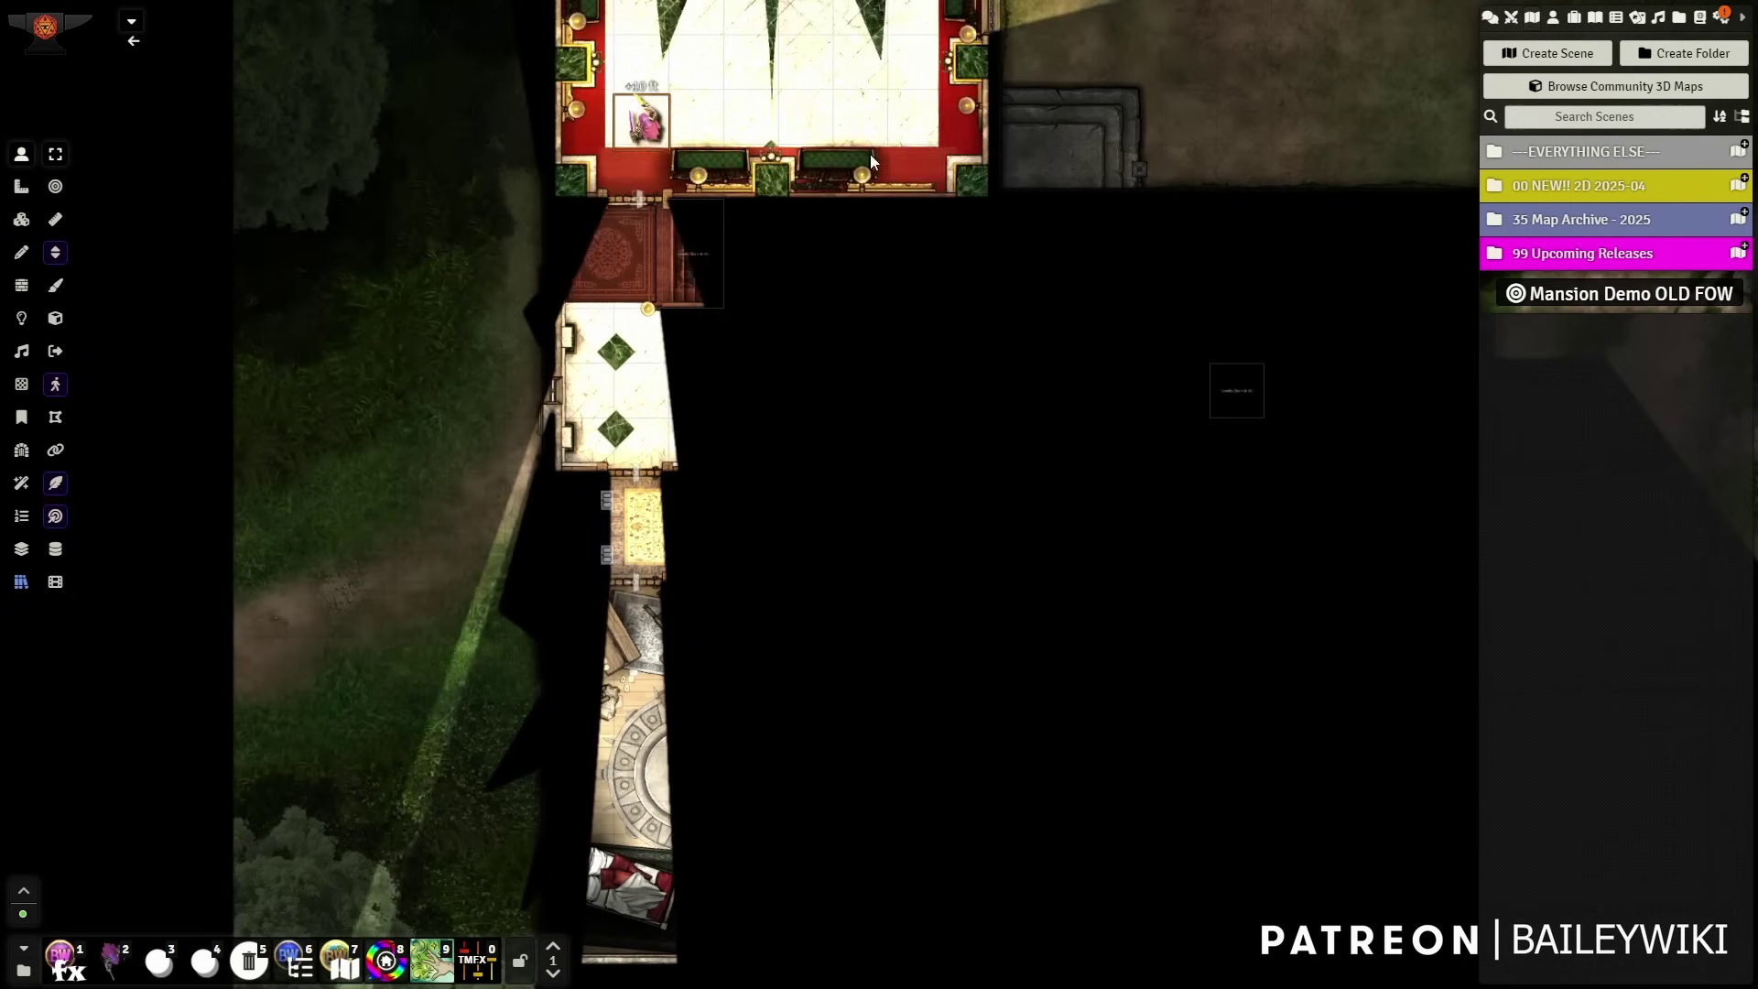
- Walk the token south out of the ballroom to the doorway of the stair landing
{"action": "left_click_drag", "start_coordinate": [870, 154], "coordinate": [844, 600]}
{"action": "scroll", "coordinate": [800, 469], "scroll_direction": "up", "scroll_amount": 5}
{"action": "key", "text": "Down"}
{"action": "key", "text": "Down"}
{"action": "key", "text": "Down"}
{"action": "key", "text": "Down"}
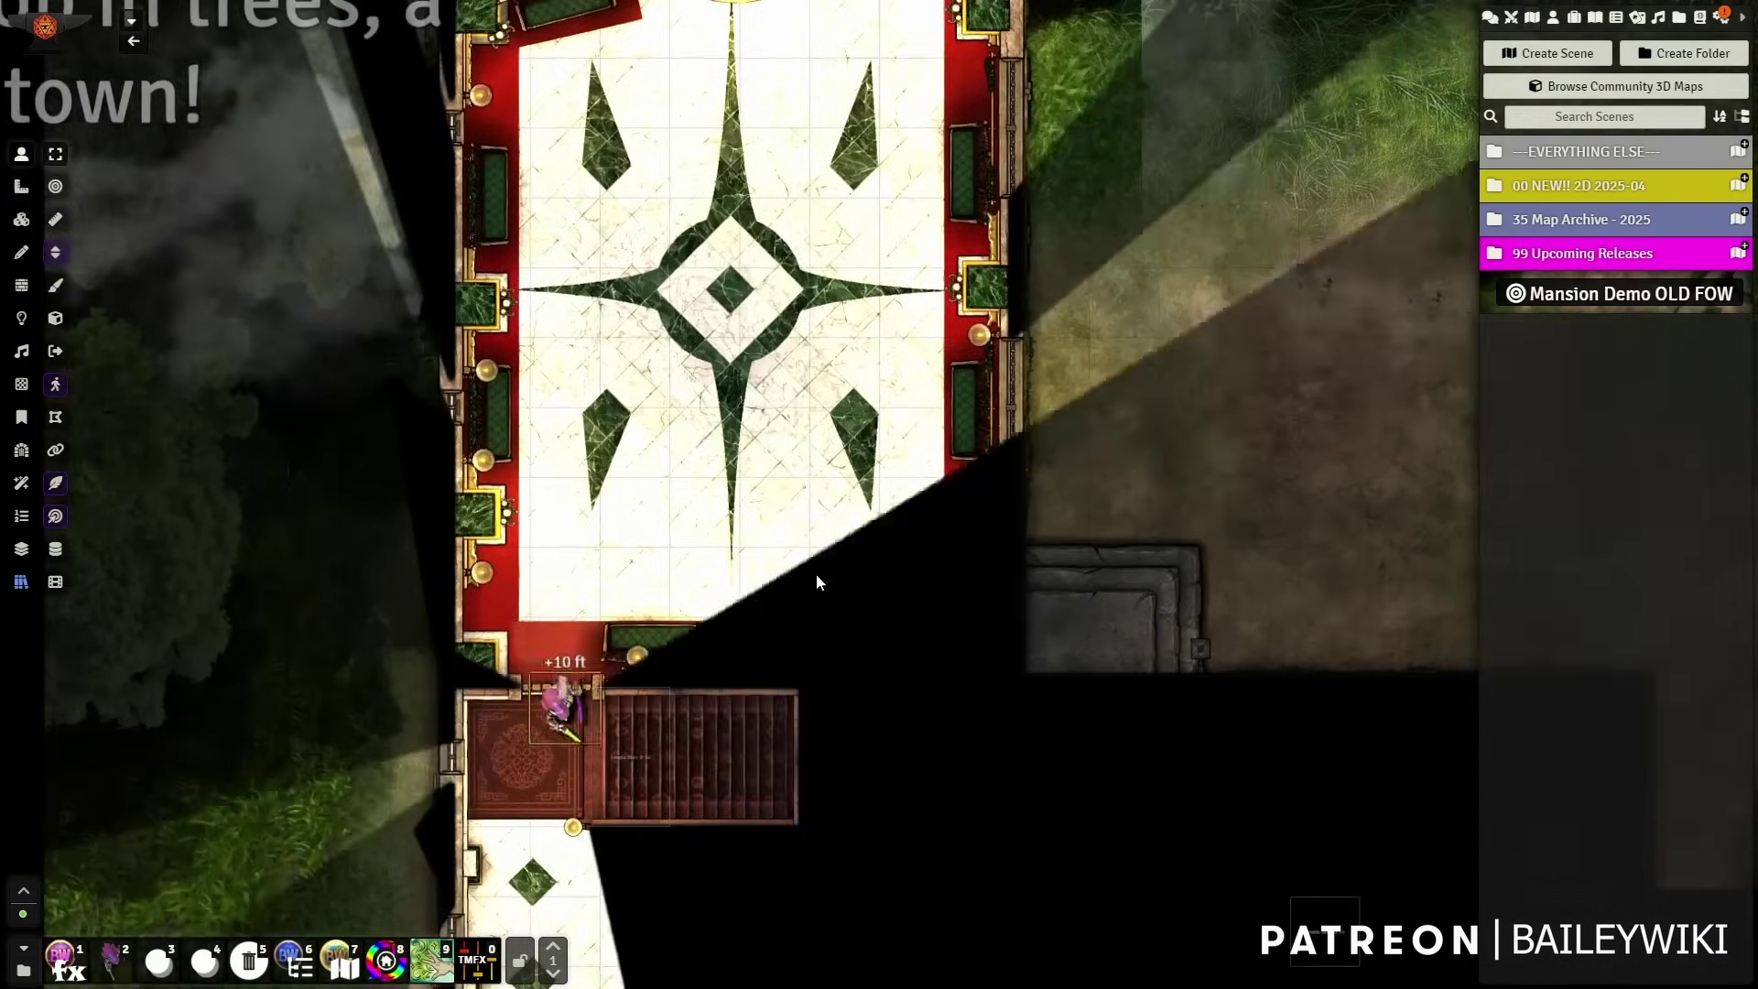
- Walk the token down the staircase into the entrance hall and inspect the fog of war over the surrounding ground-floor rooms
{"action": "key", "text": "Right"}
{"action": "key", "text": "Right"}
{"action": "key", "text": "Right"}
{"action": "key", "text": "Right"}
{"action": "key", "text": "Right"}
{"action": "key", "text": "Right"}
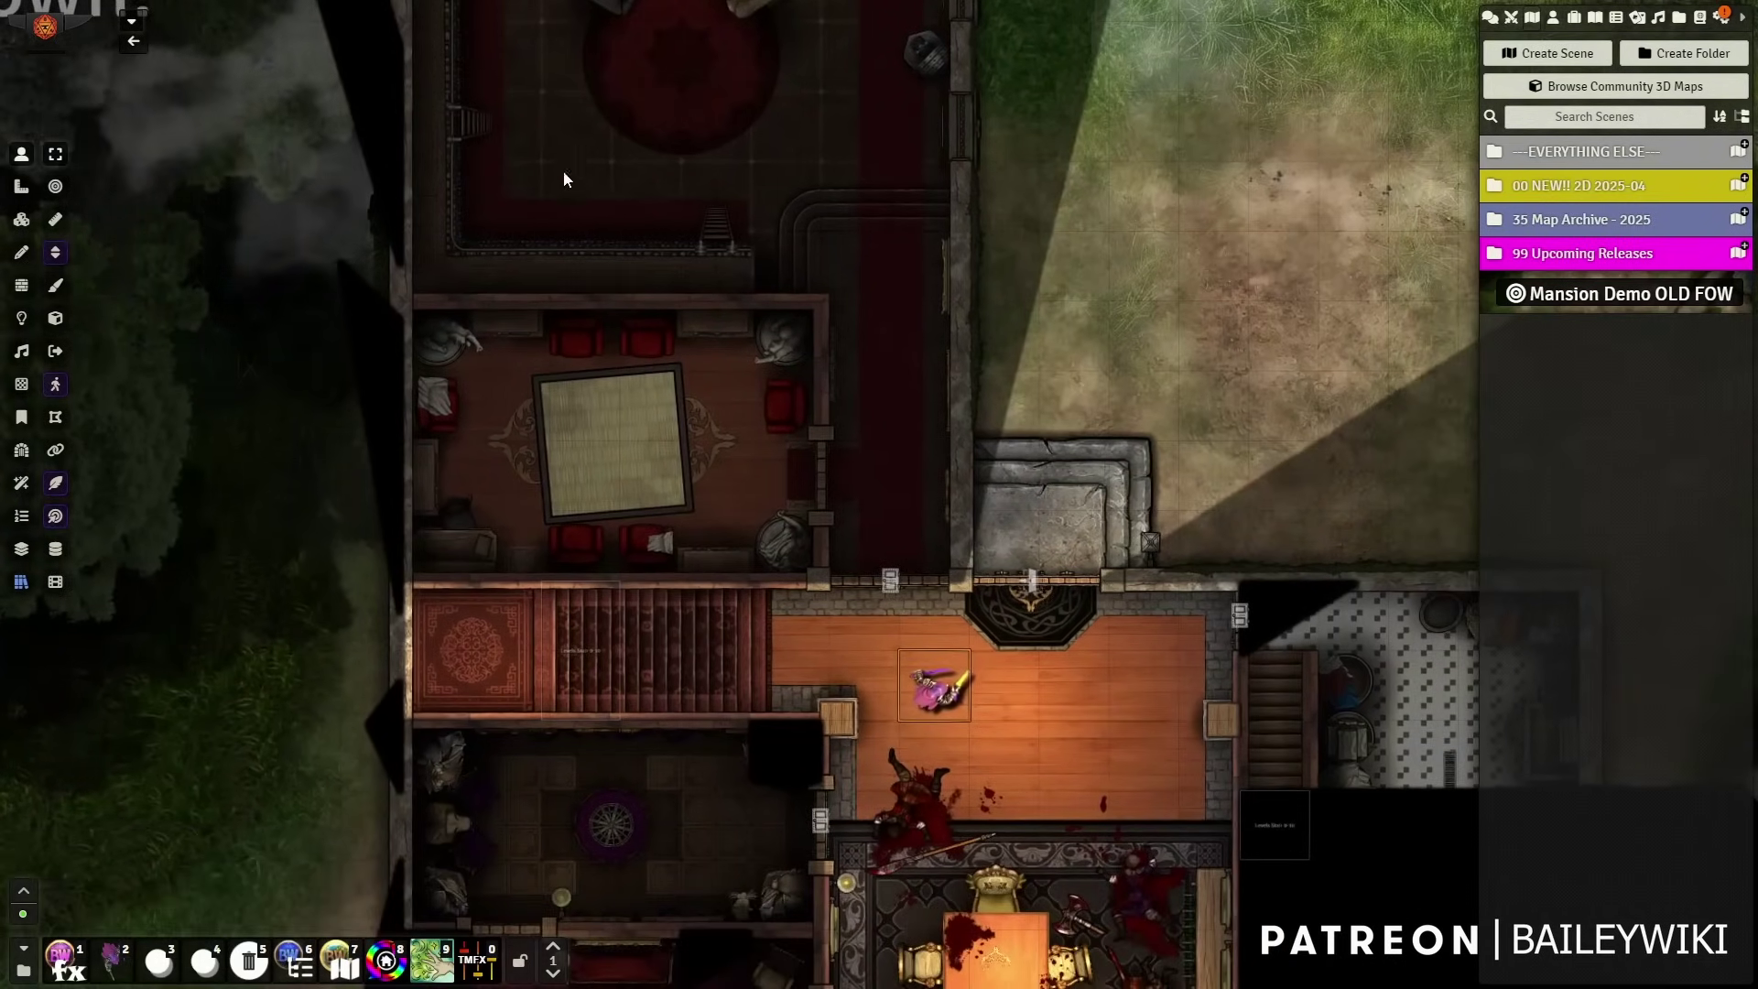
{"action": "left_click_drag", "start_coordinate": [1049, 622], "coordinate": [1062, 218]}
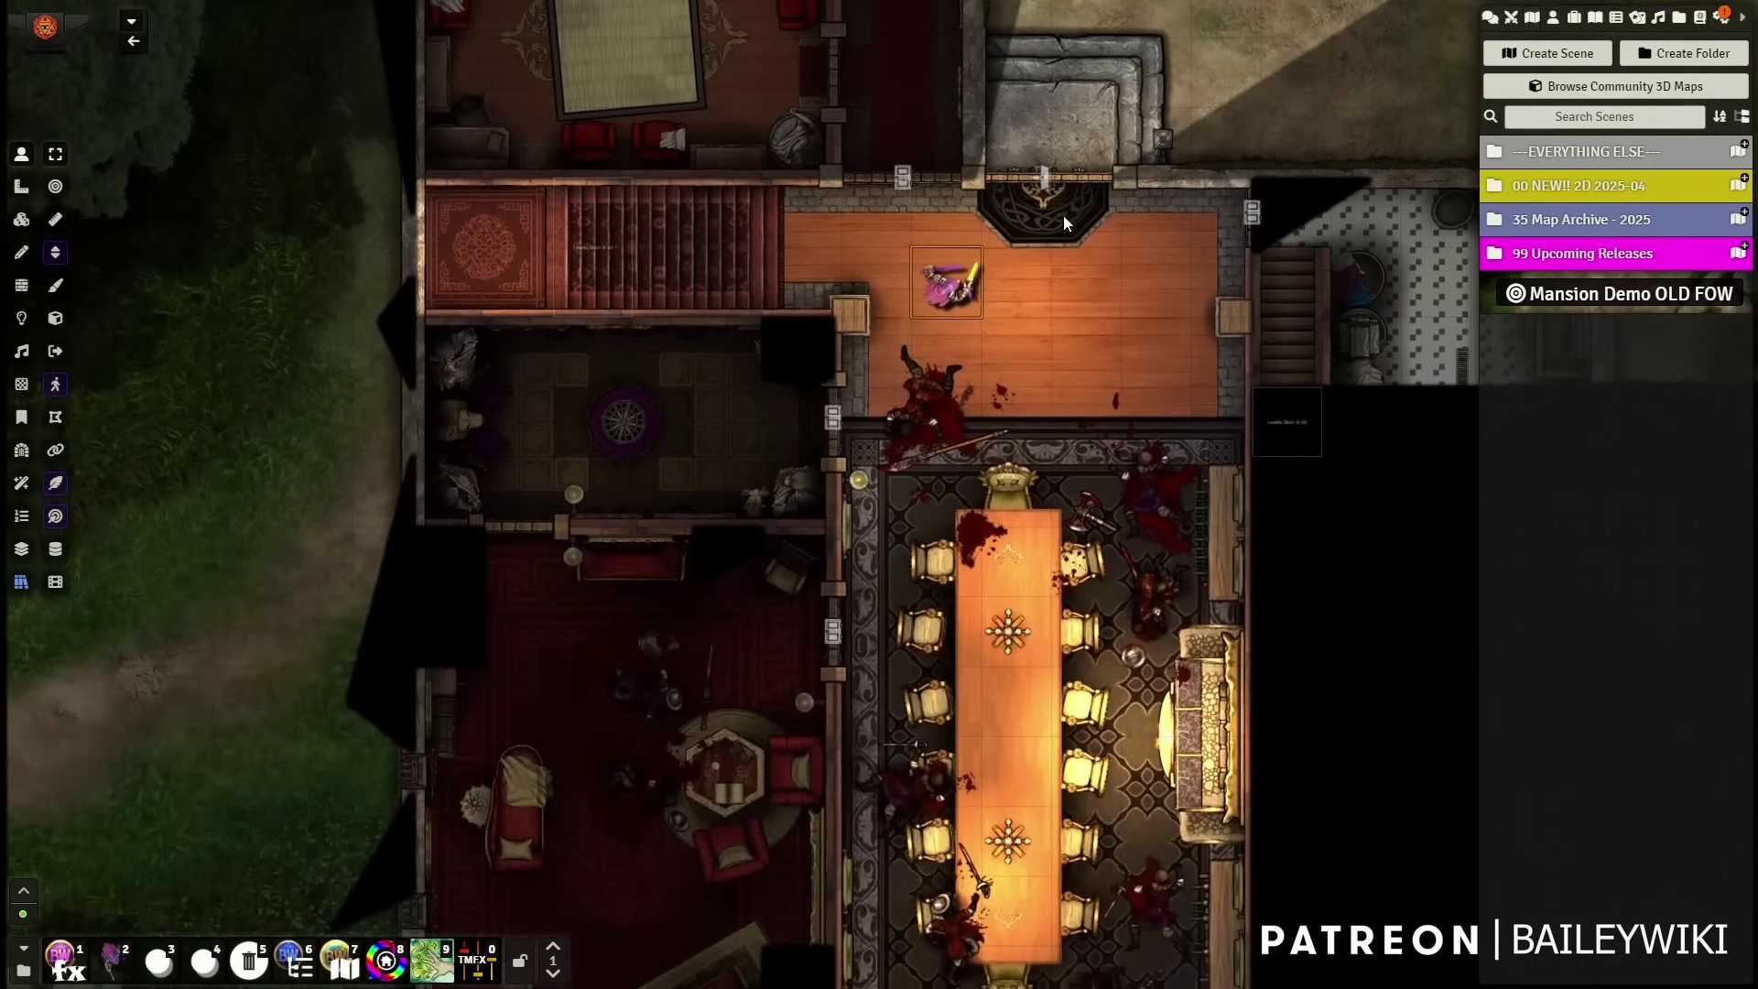
{"action": "left_click_drag", "start_coordinate": [705, 890], "coordinate": [769, 695]}
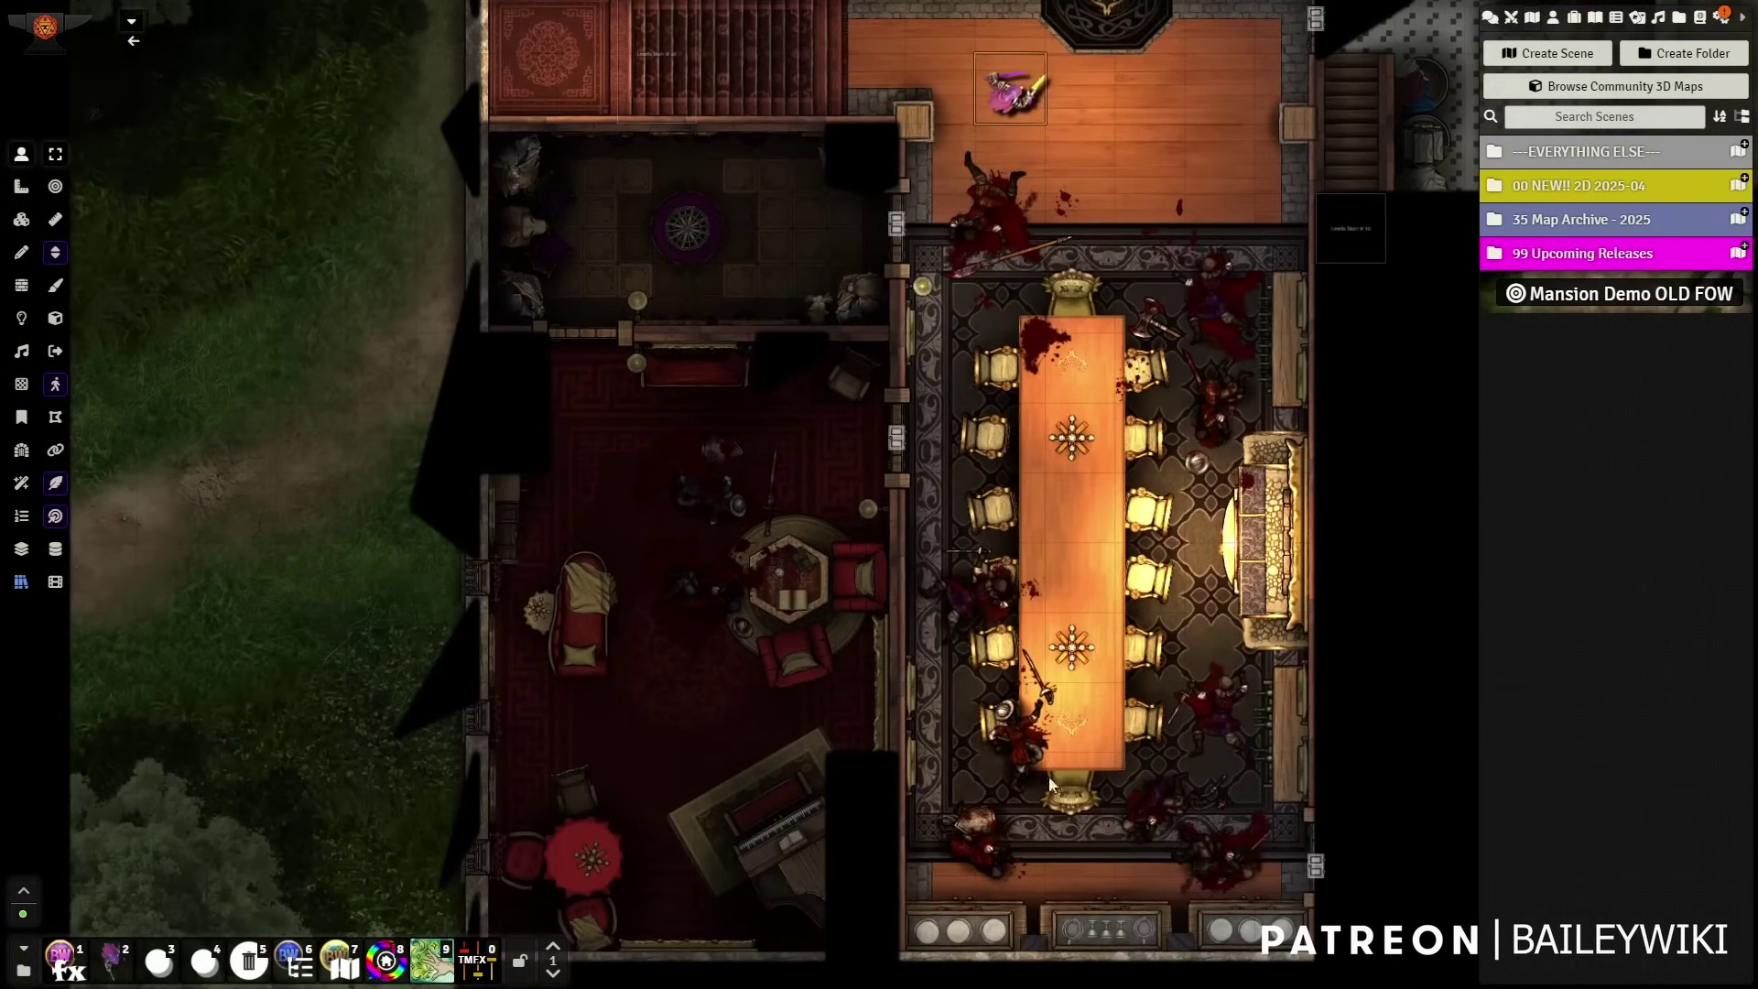
- Move the token from the entrance hall into the red parlour, open the parlour's east door, and bring the token through to the dining room
{"action": "left_click_drag", "start_coordinate": [1187, 125], "coordinate": [1074, 472]}
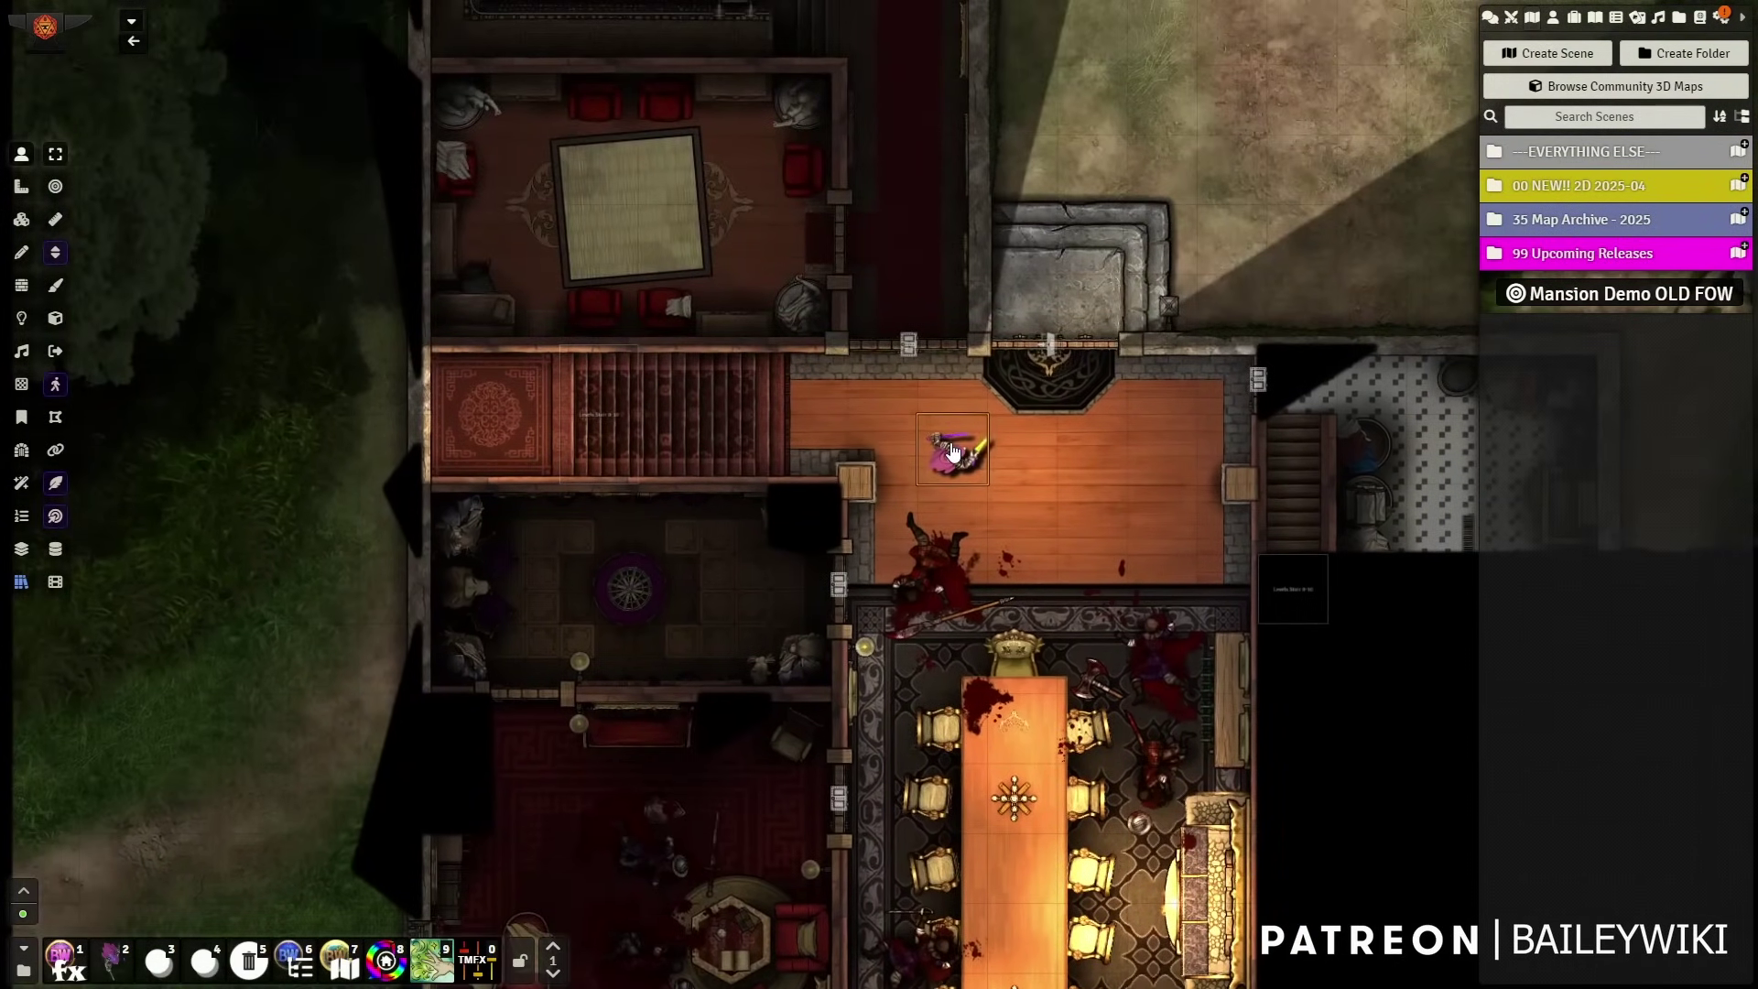
{"action": "key", "text": "Down"}
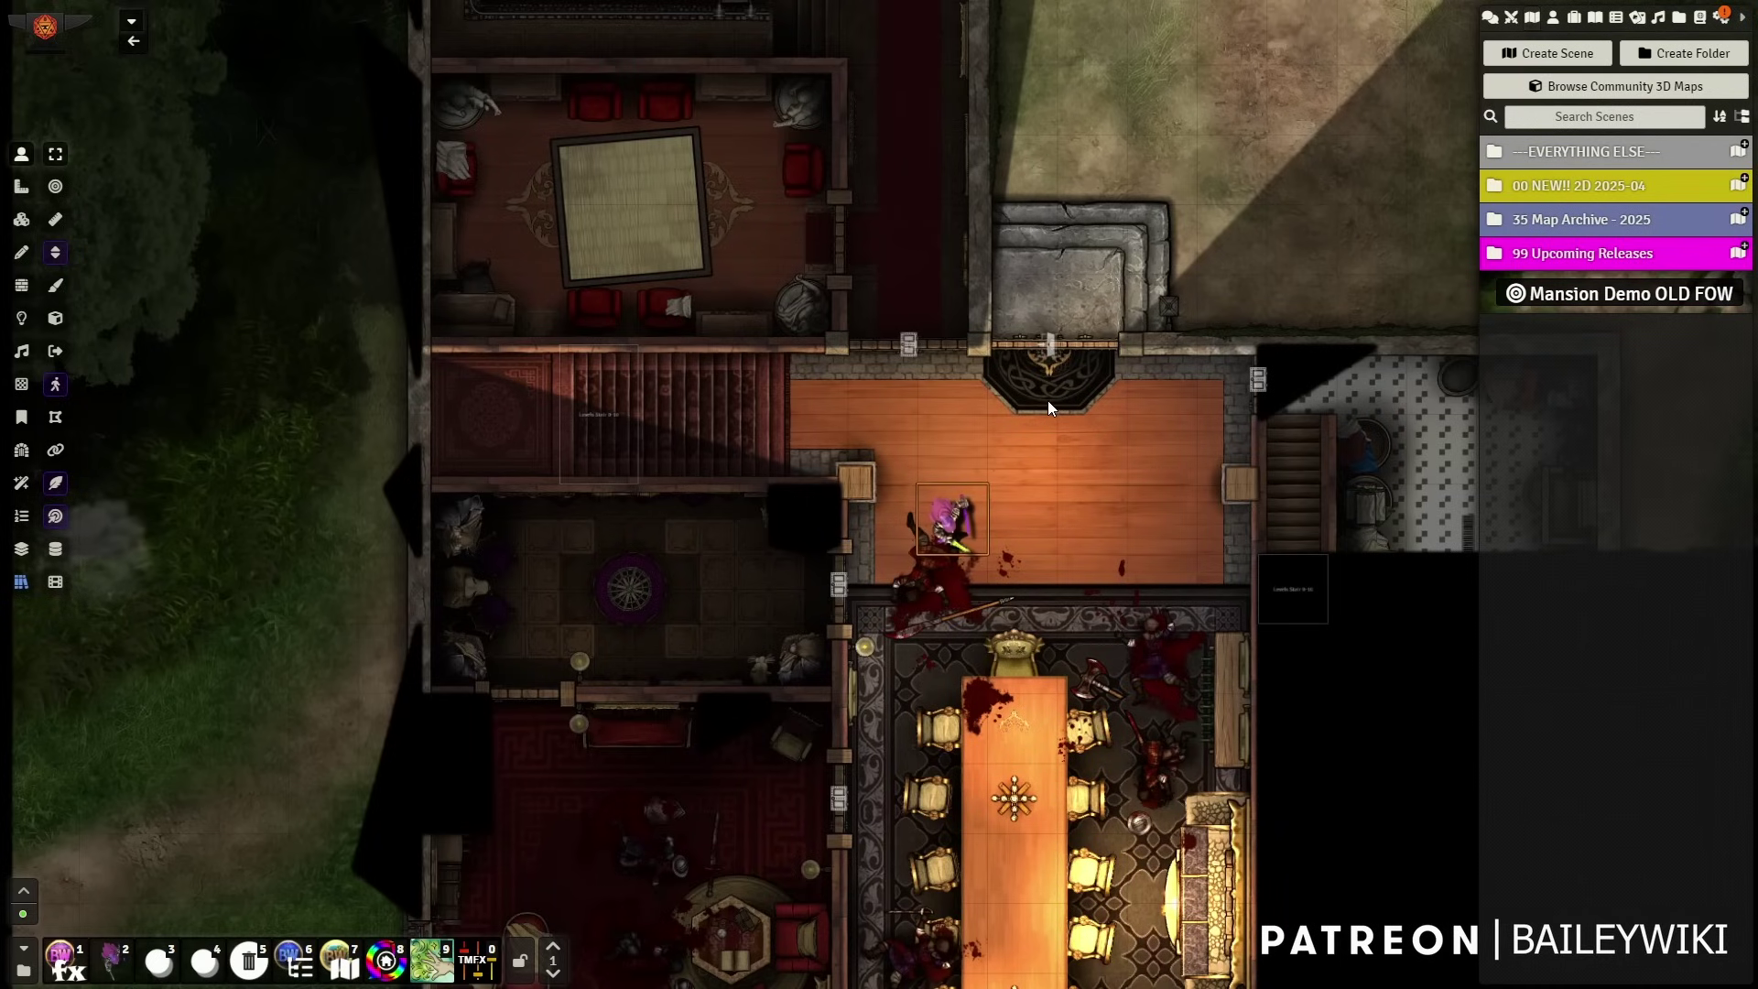
{"action": "left_click_drag", "start_coordinate": [954, 516], "coordinate": [674, 798]}
{"action": "left_click", "coordinate": [838, 803]}
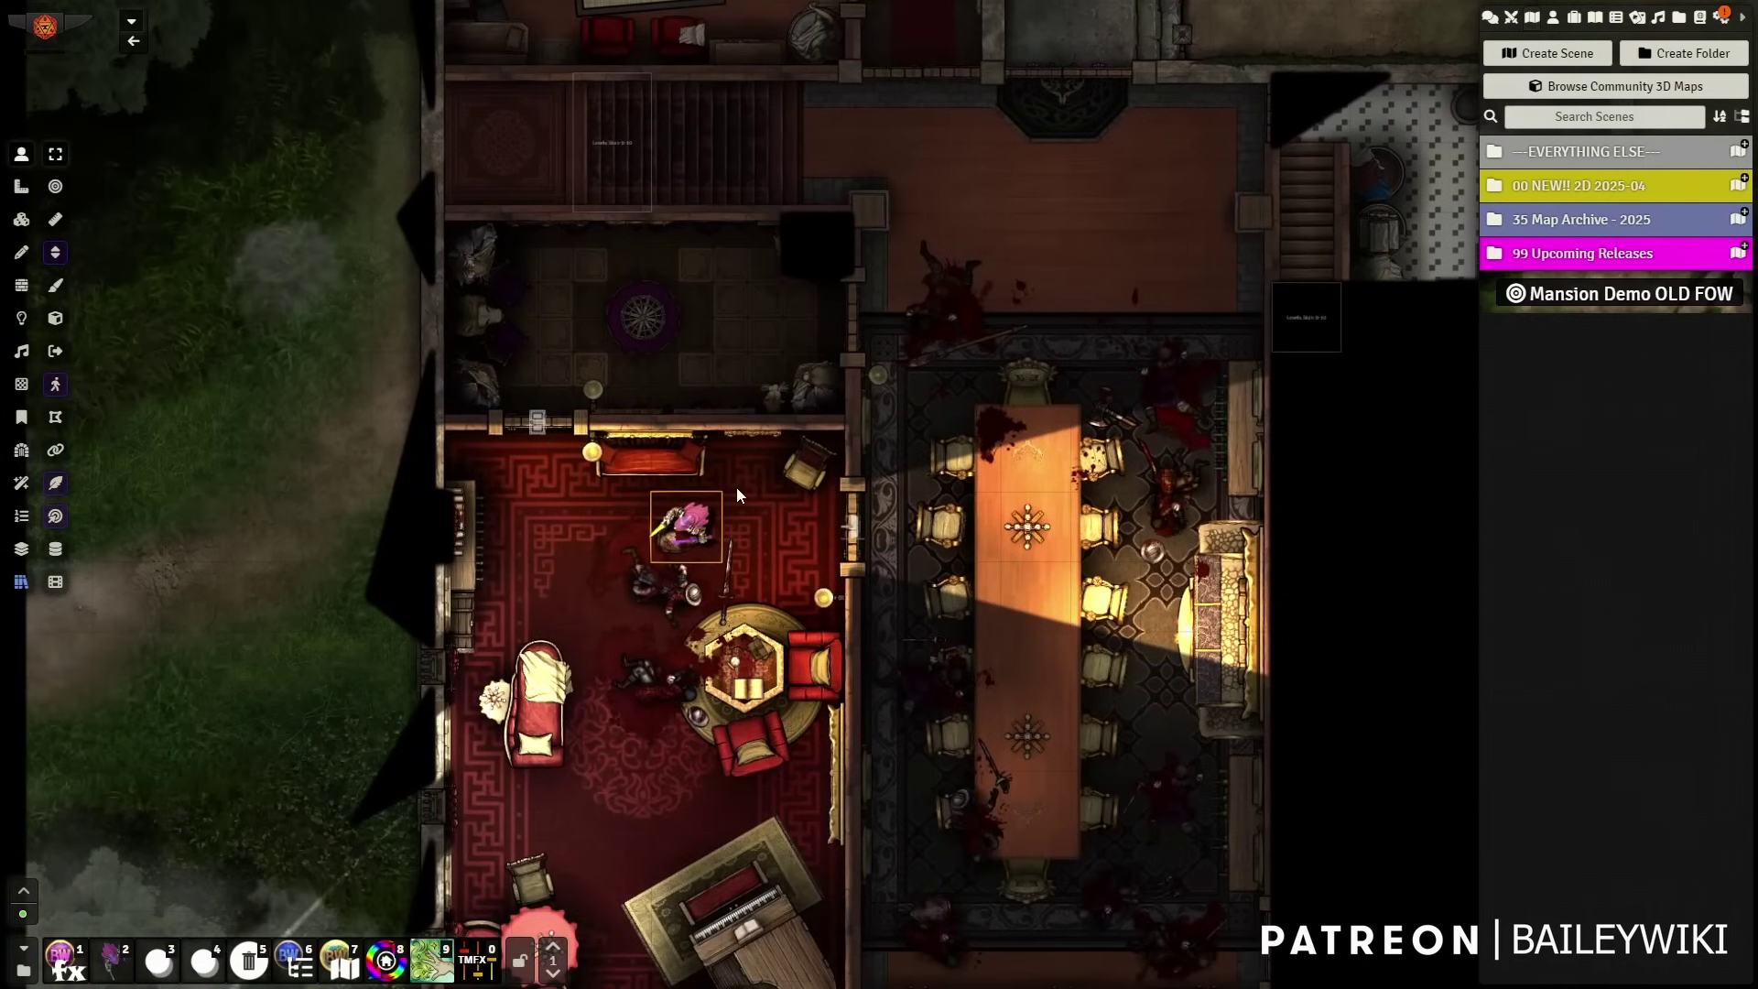
{"action": "left_click_drag", "start_coordinate": [687, 529], "coordinate": [916, 524]}
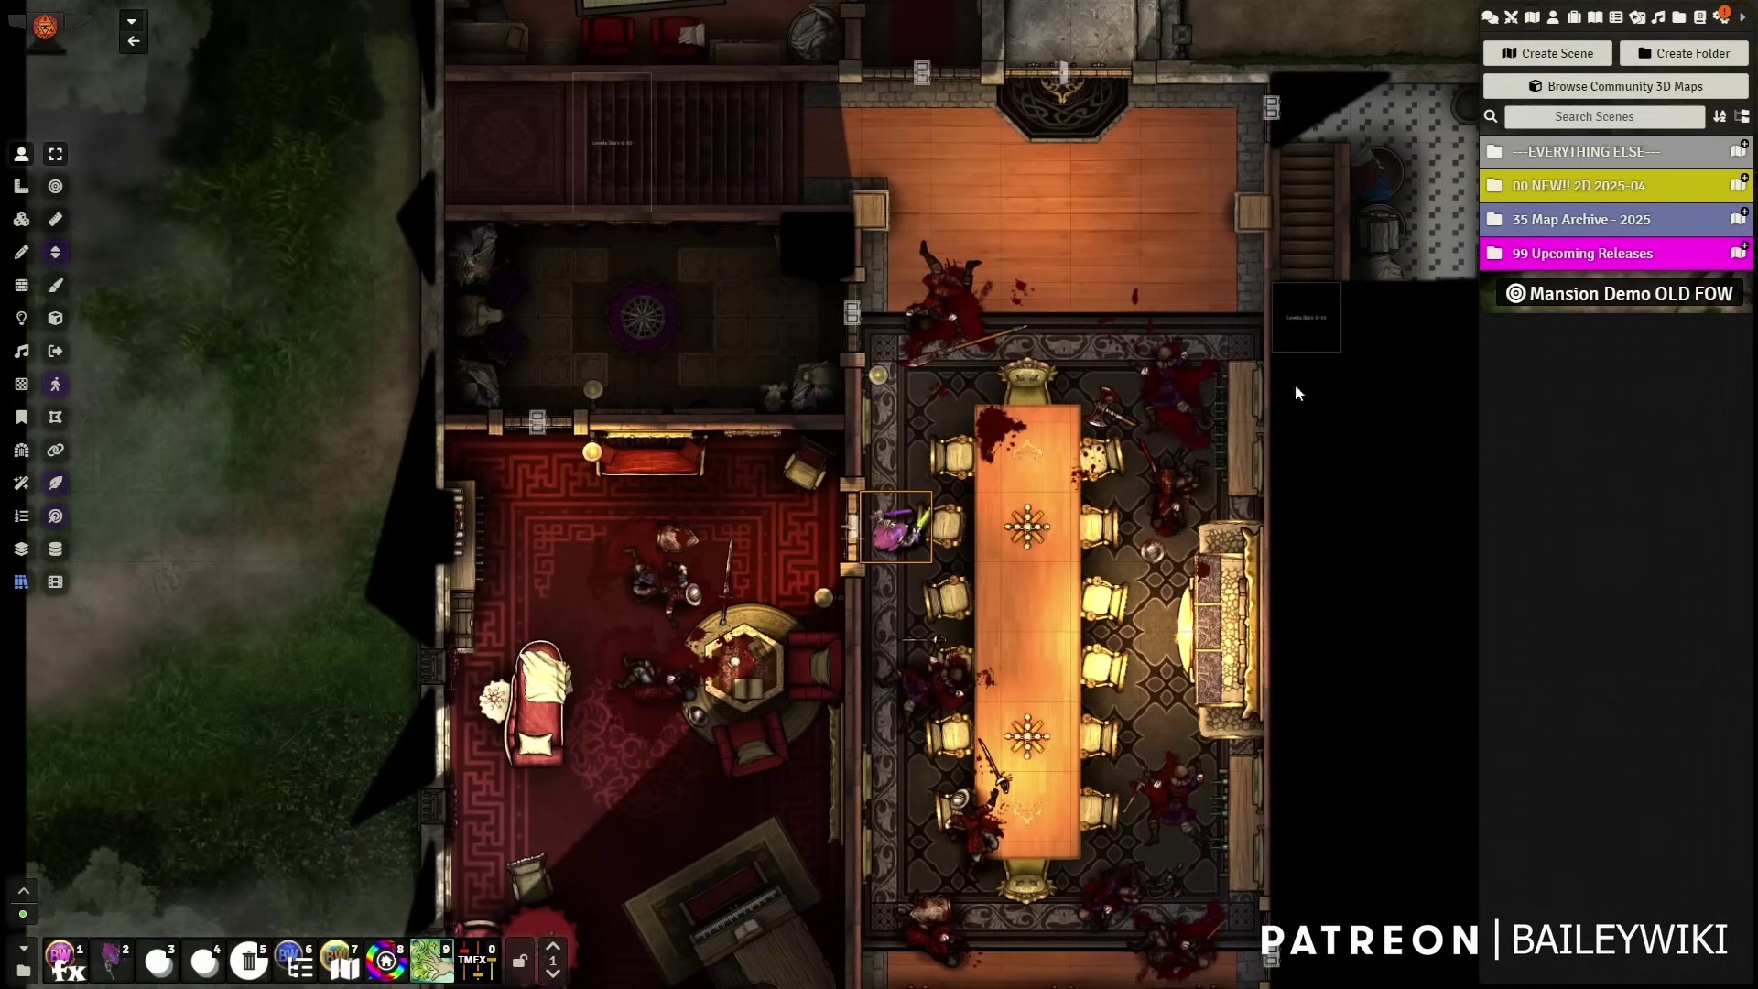
- Duplicate the Mansion Demo OLD FOW scene and name the copy Mansion Demo NEW FOW
{"action": "right_click", "coordinate": [1606, 305]}
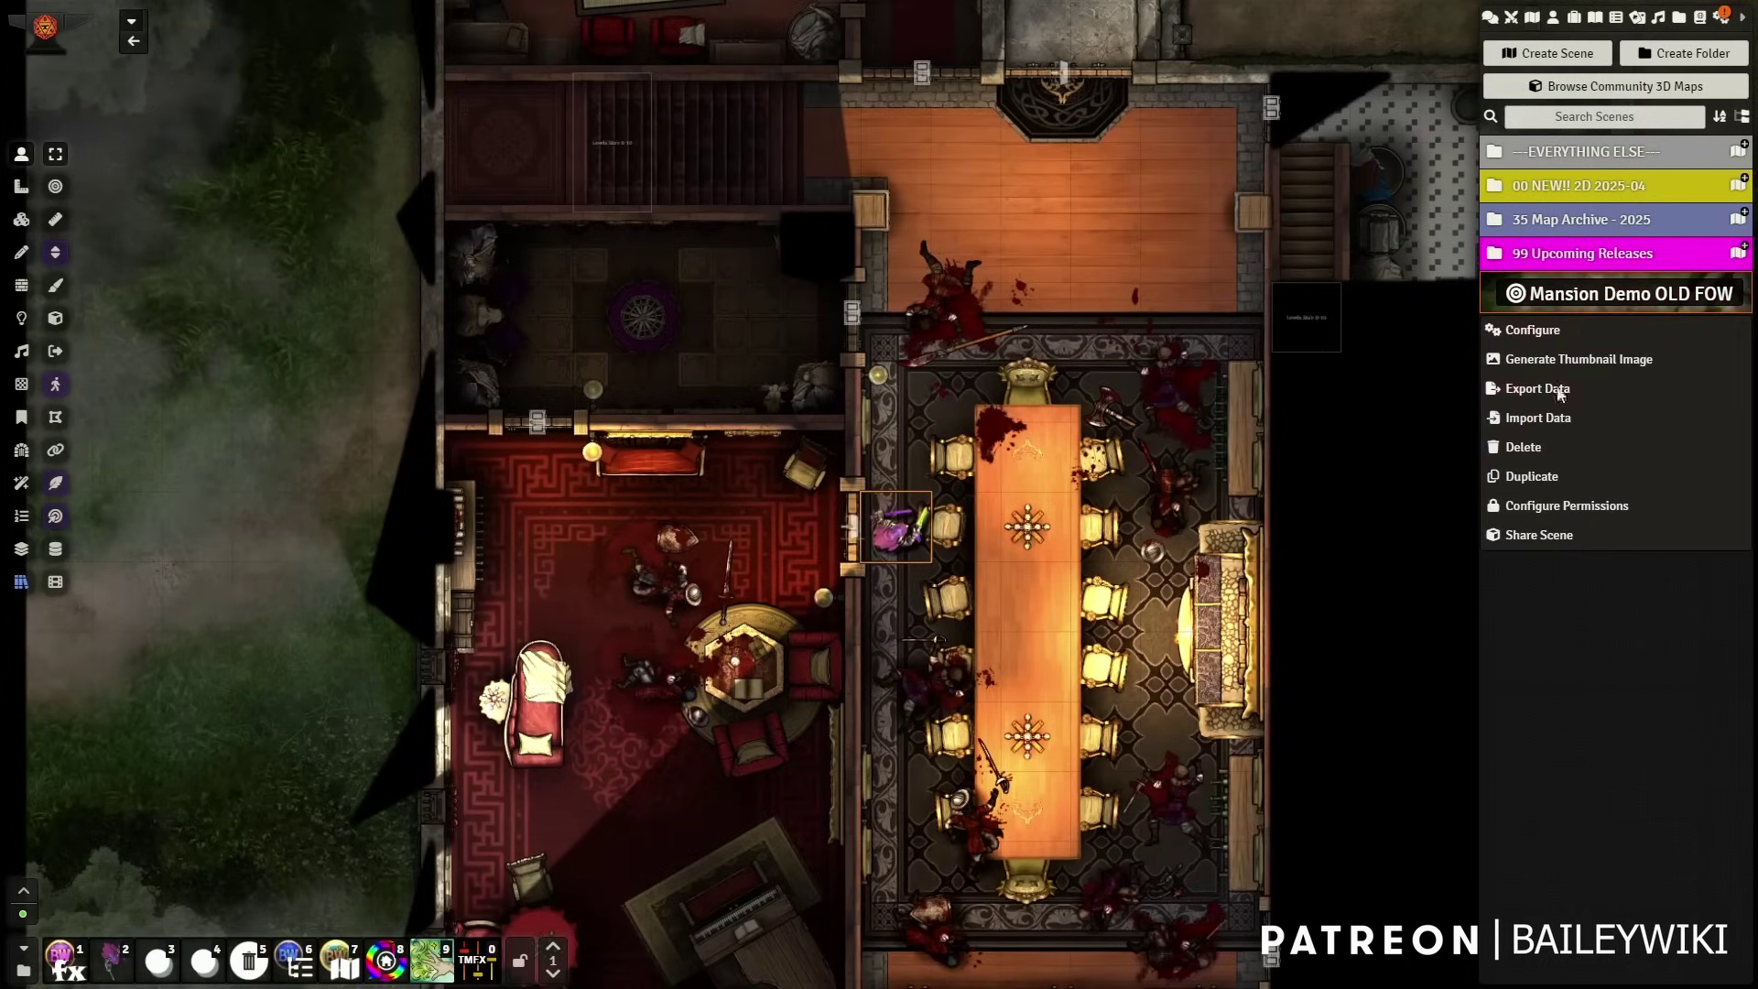
{"action": "left_click", "coordinate": [1533, 477]}
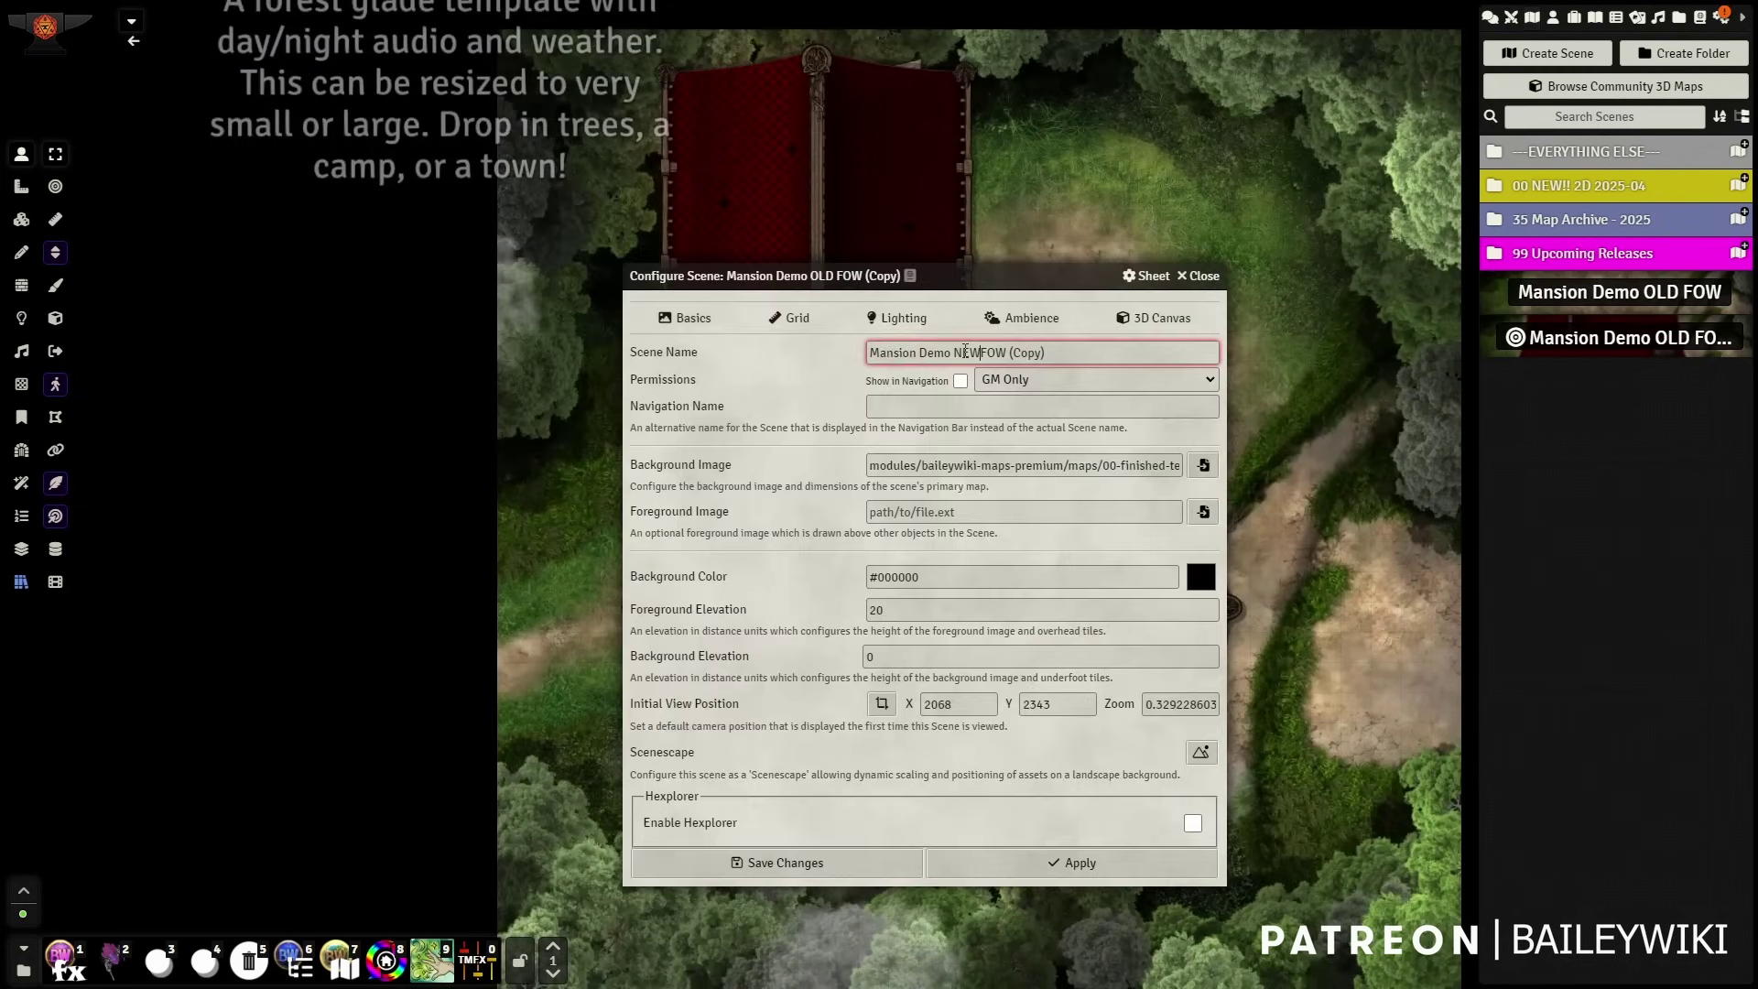
{"action": "left_click_drag", "start_coordinate": [1012, 352], "coordinate": [1090, 348]}
{"action": "key", "text": "BackSpace"}
{"action": "key", "text": "Return"}
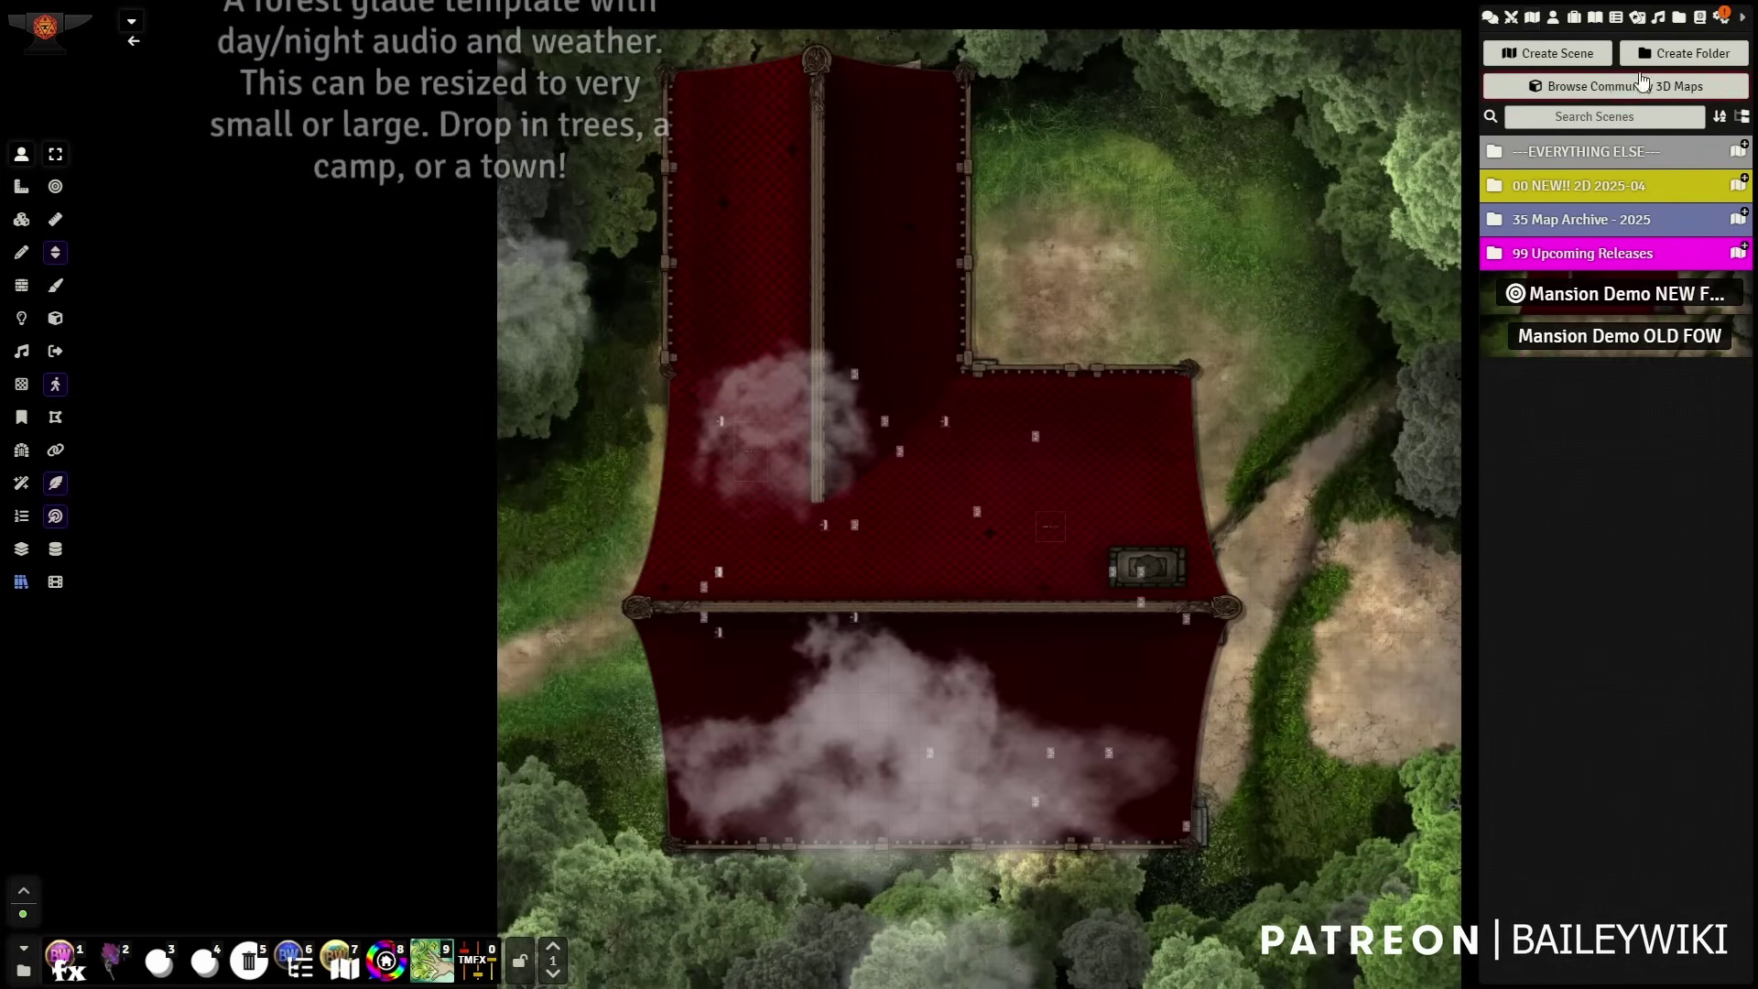
- Turn off Advanced Fog of War in the Levels module settings and save the change
{"action": "left_click", "coordinate": [1721, 18]}
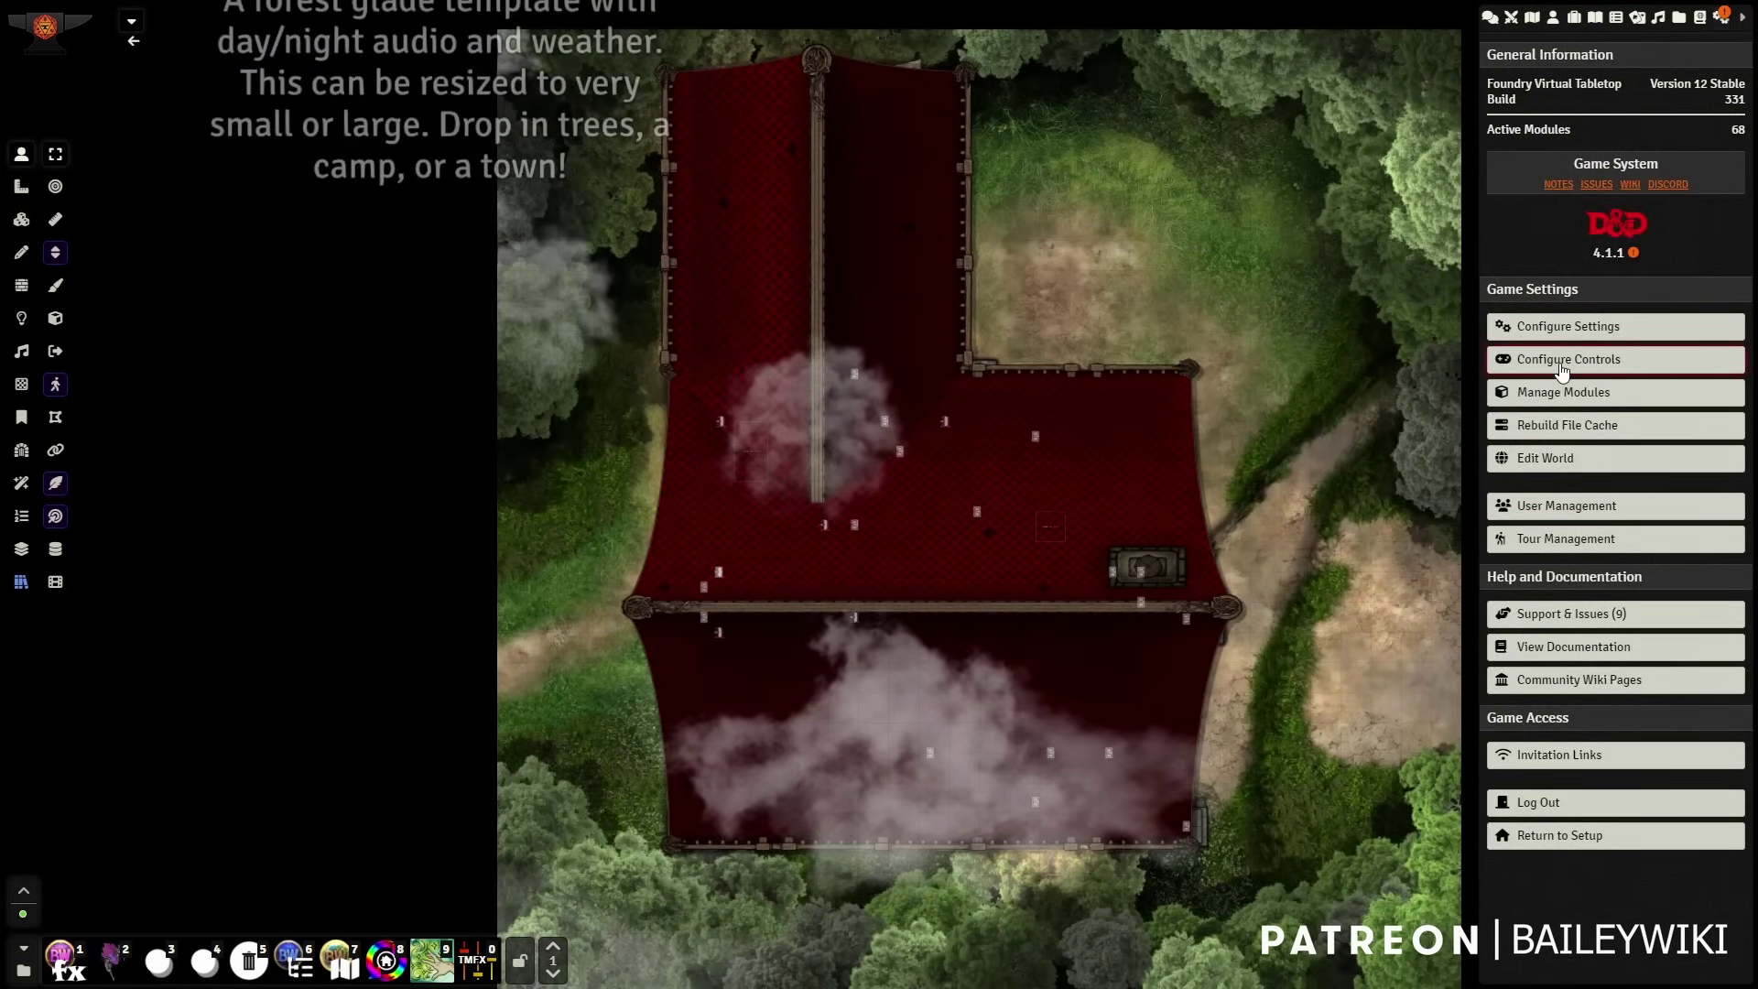
{"action": "left_click", "coordinate": [1557, 323]}
{"action": "scroll", "coordinate": [530, 451], "scroll_direction": "down", "scroll_amount": 5}
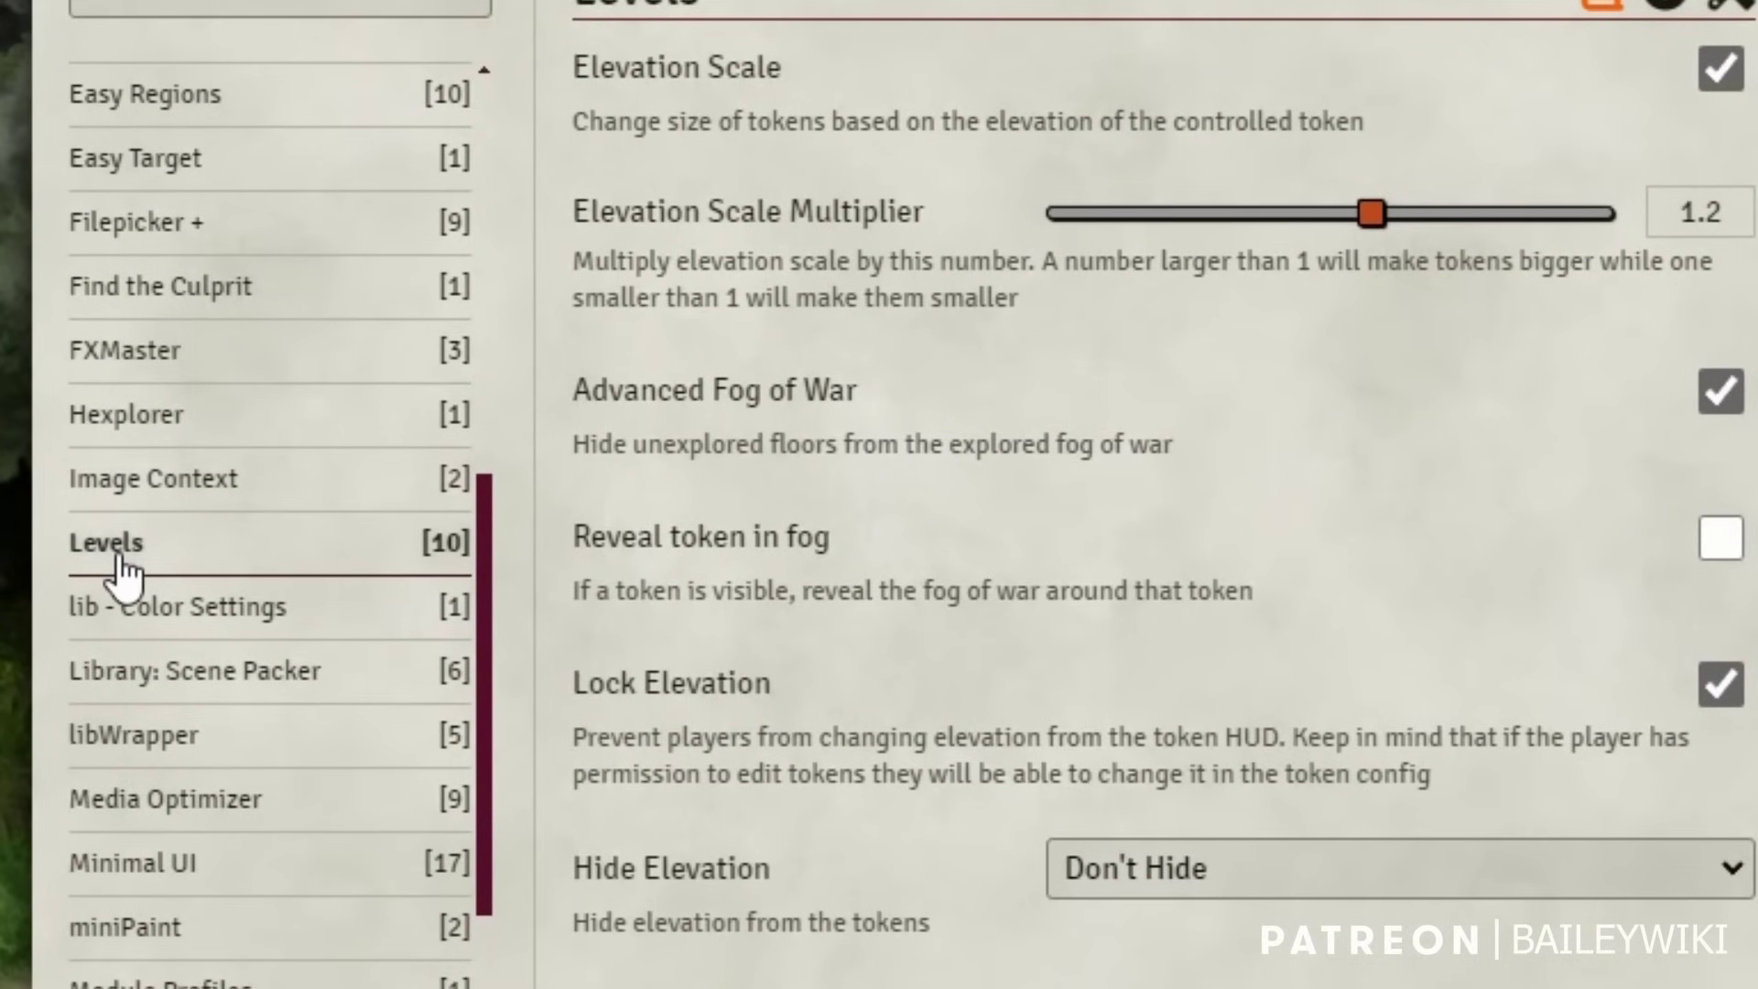
{"action": "left_click", "coordinate": [1717, 396]}
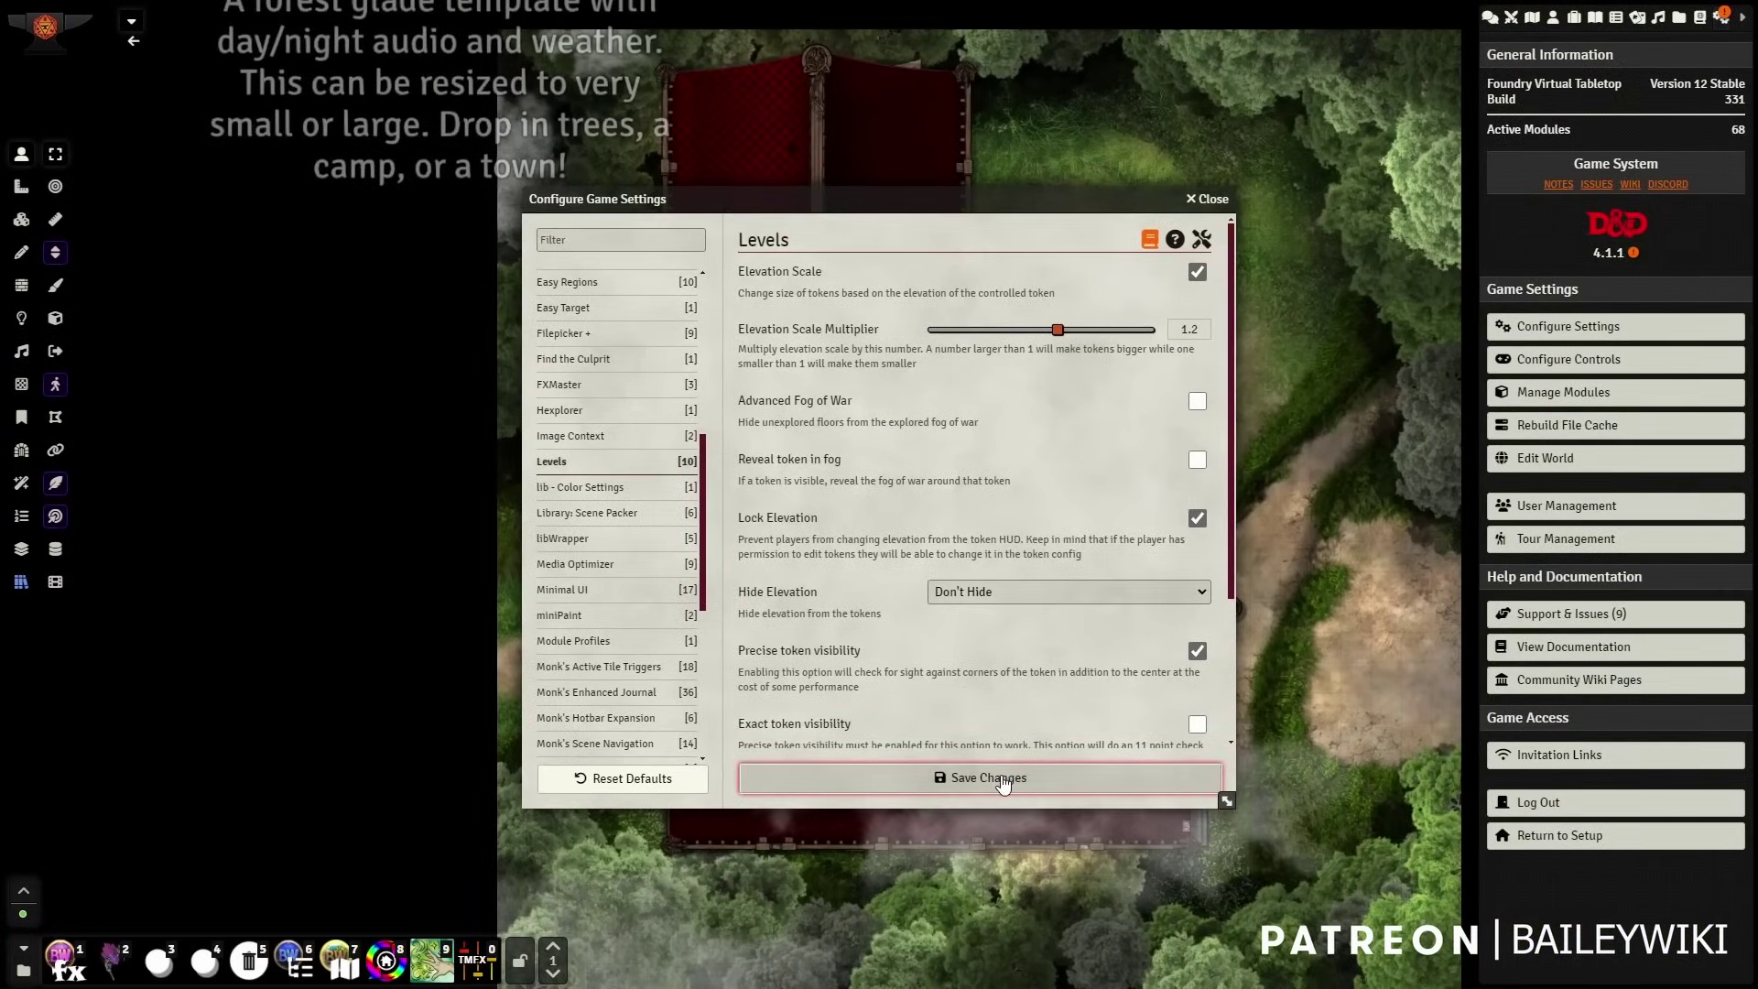
{"action": "left_click", "coordinate": [1002, 780]}
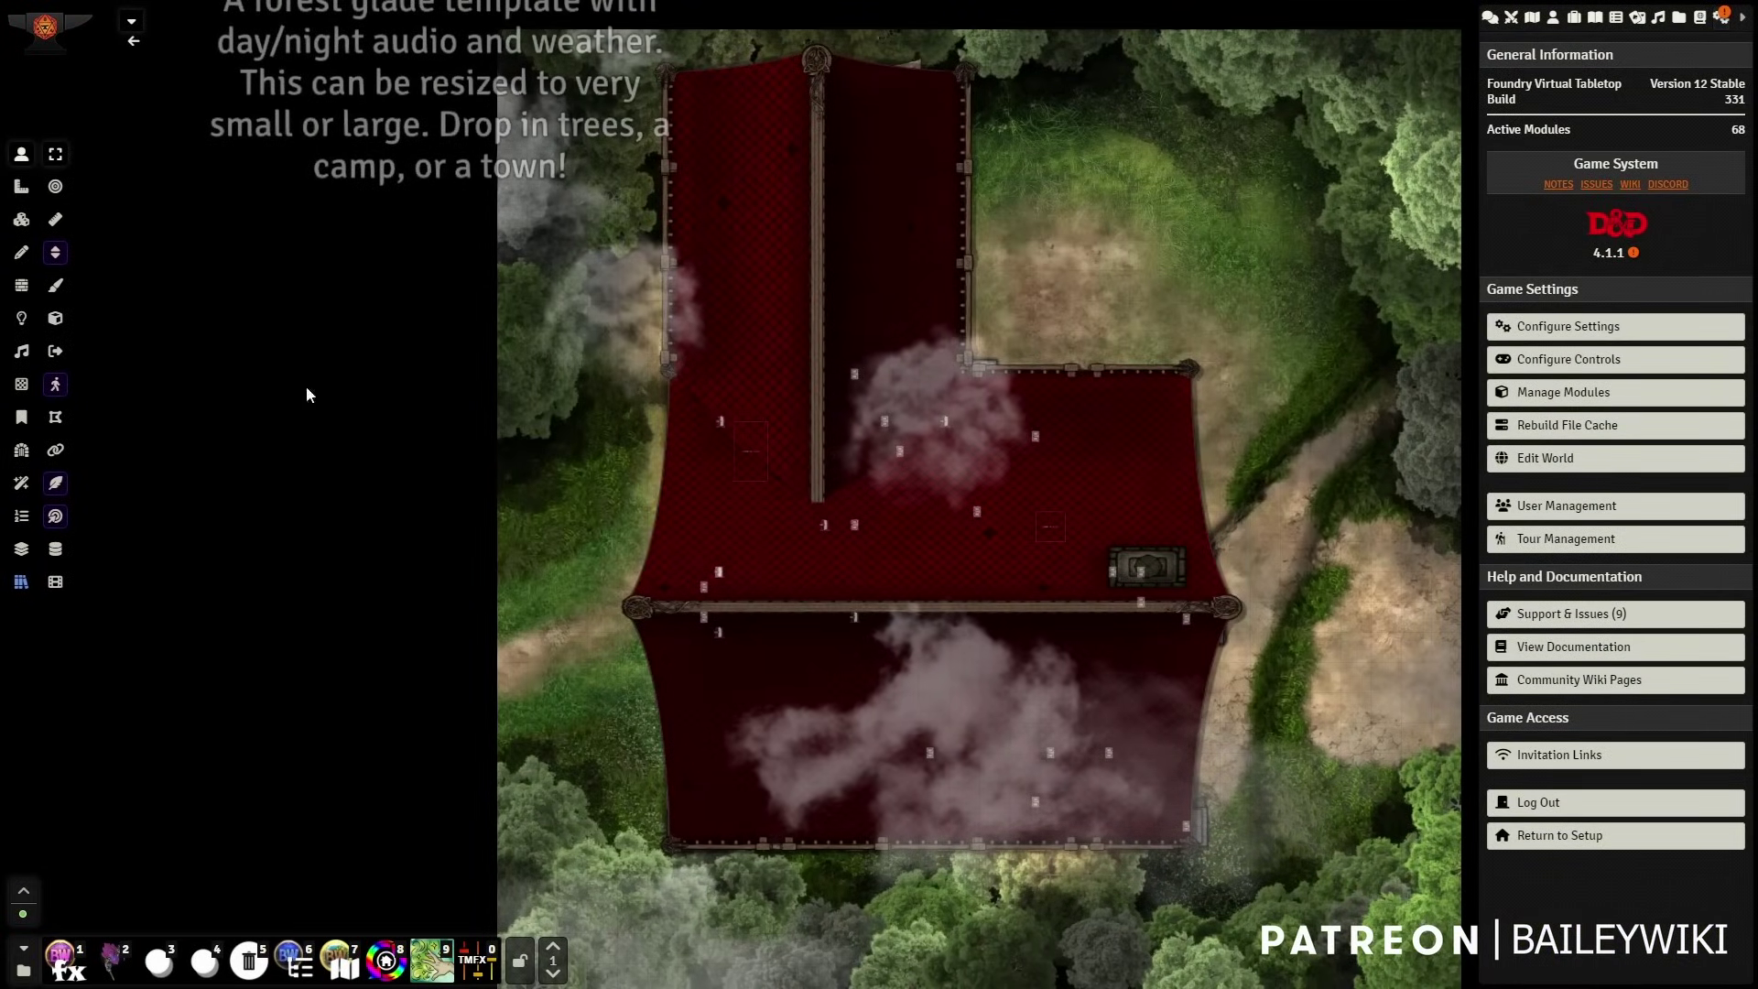
- Bring up the Levels layer tool and fill it with the scene's level ranges 20–29, 10–19 and 0–9
{"action": "left_click", "coordinate": [21, 550]}
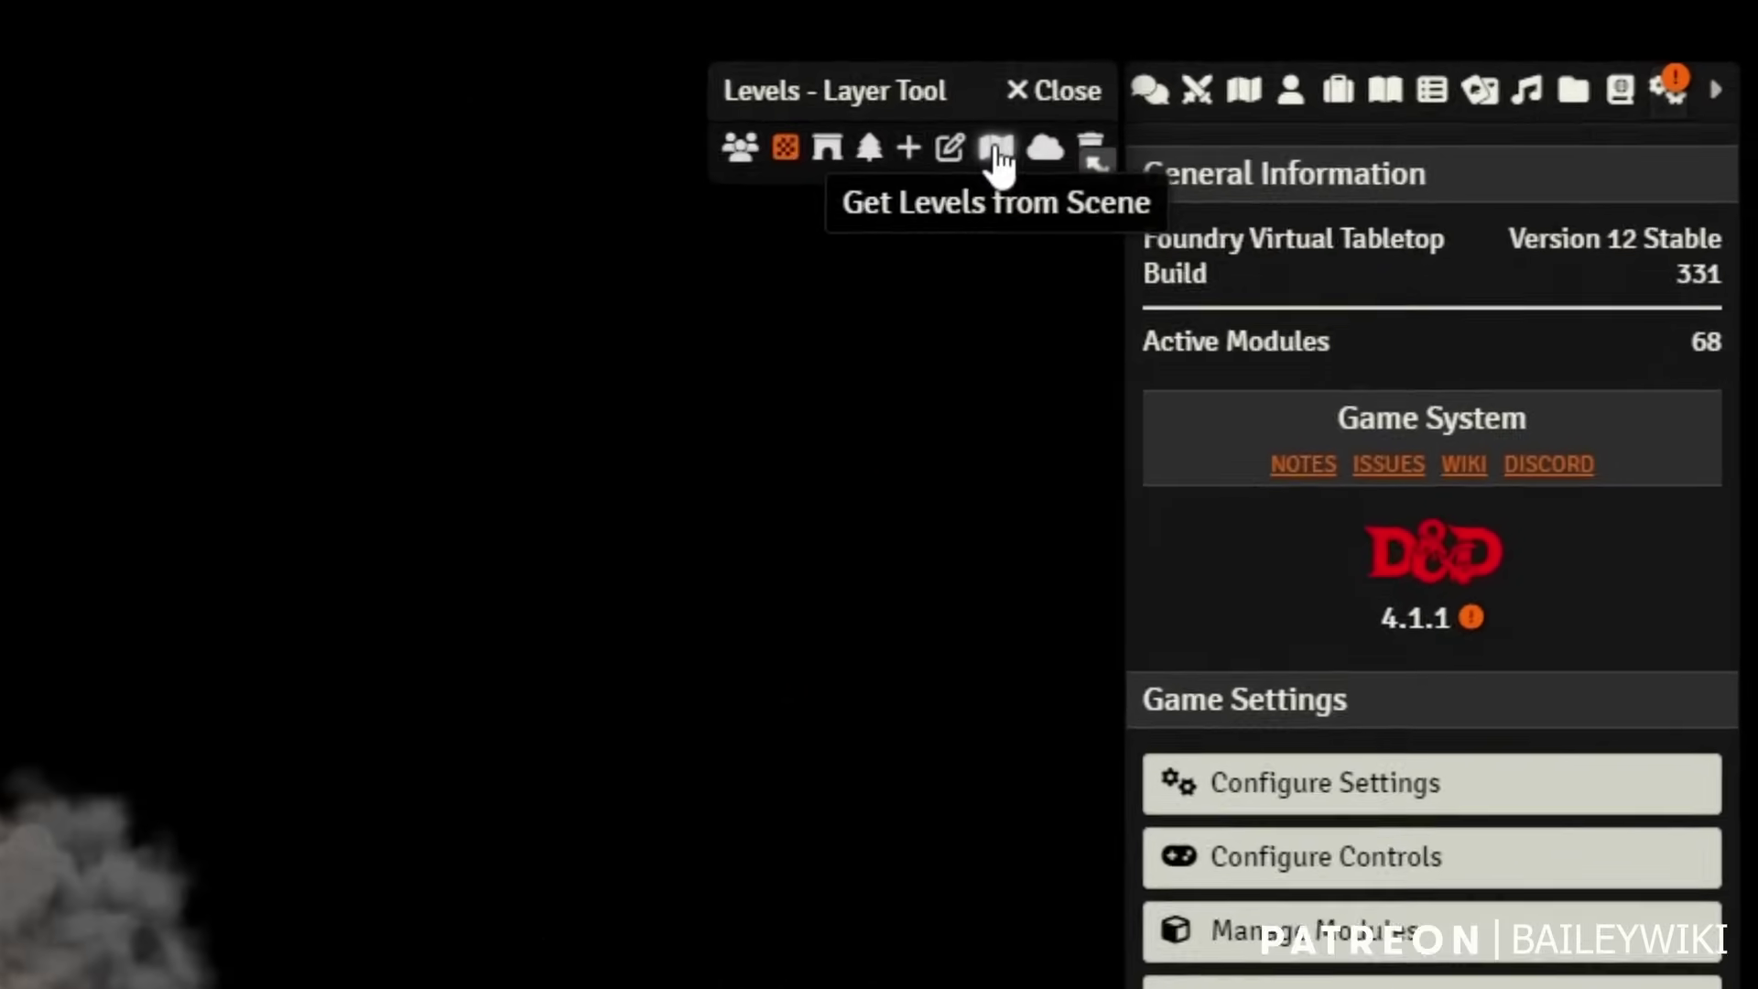
{"action": "left_click", "coordinate": [996, 149]}
{"action": "left_click", "coordinate": [815, 555]}
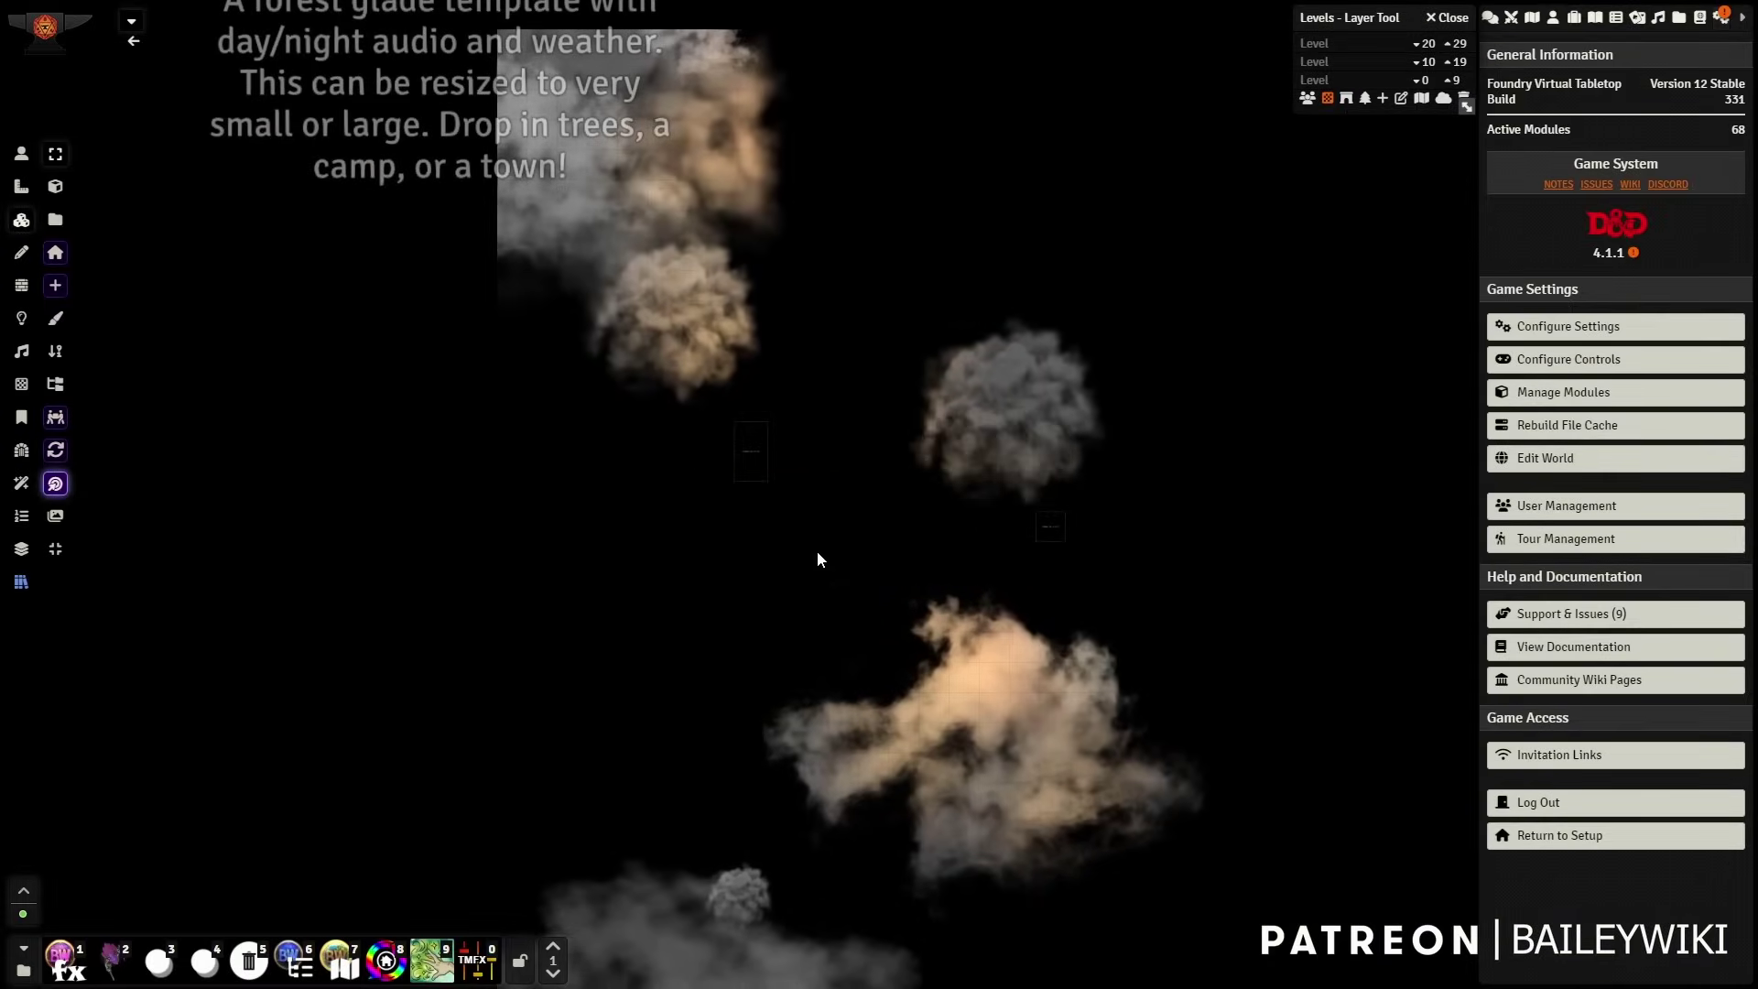
- Preview the mansion's floors one by one and return to the ground floor level 0–9
{"action": "left_click", "coordinate": [1372, 81]}
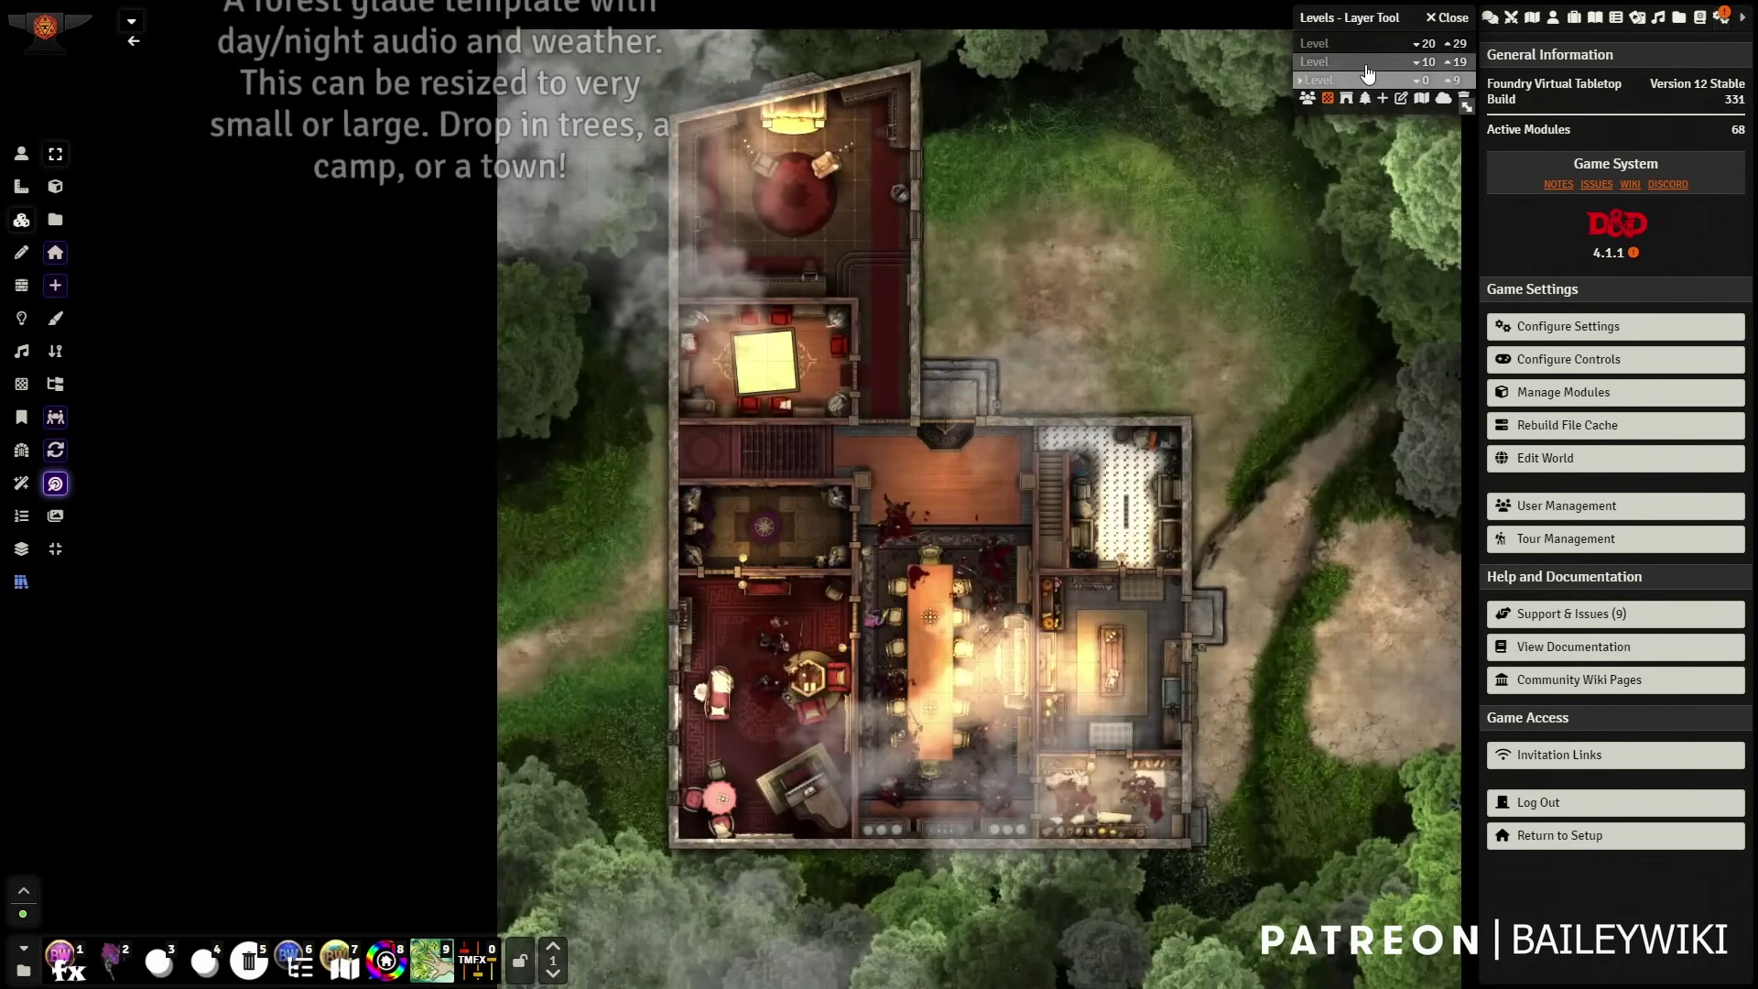
{"action": "left_click", "coordinate": [1363, 47]}
{"action": "left_click", "coordinate": [1370, 62]}
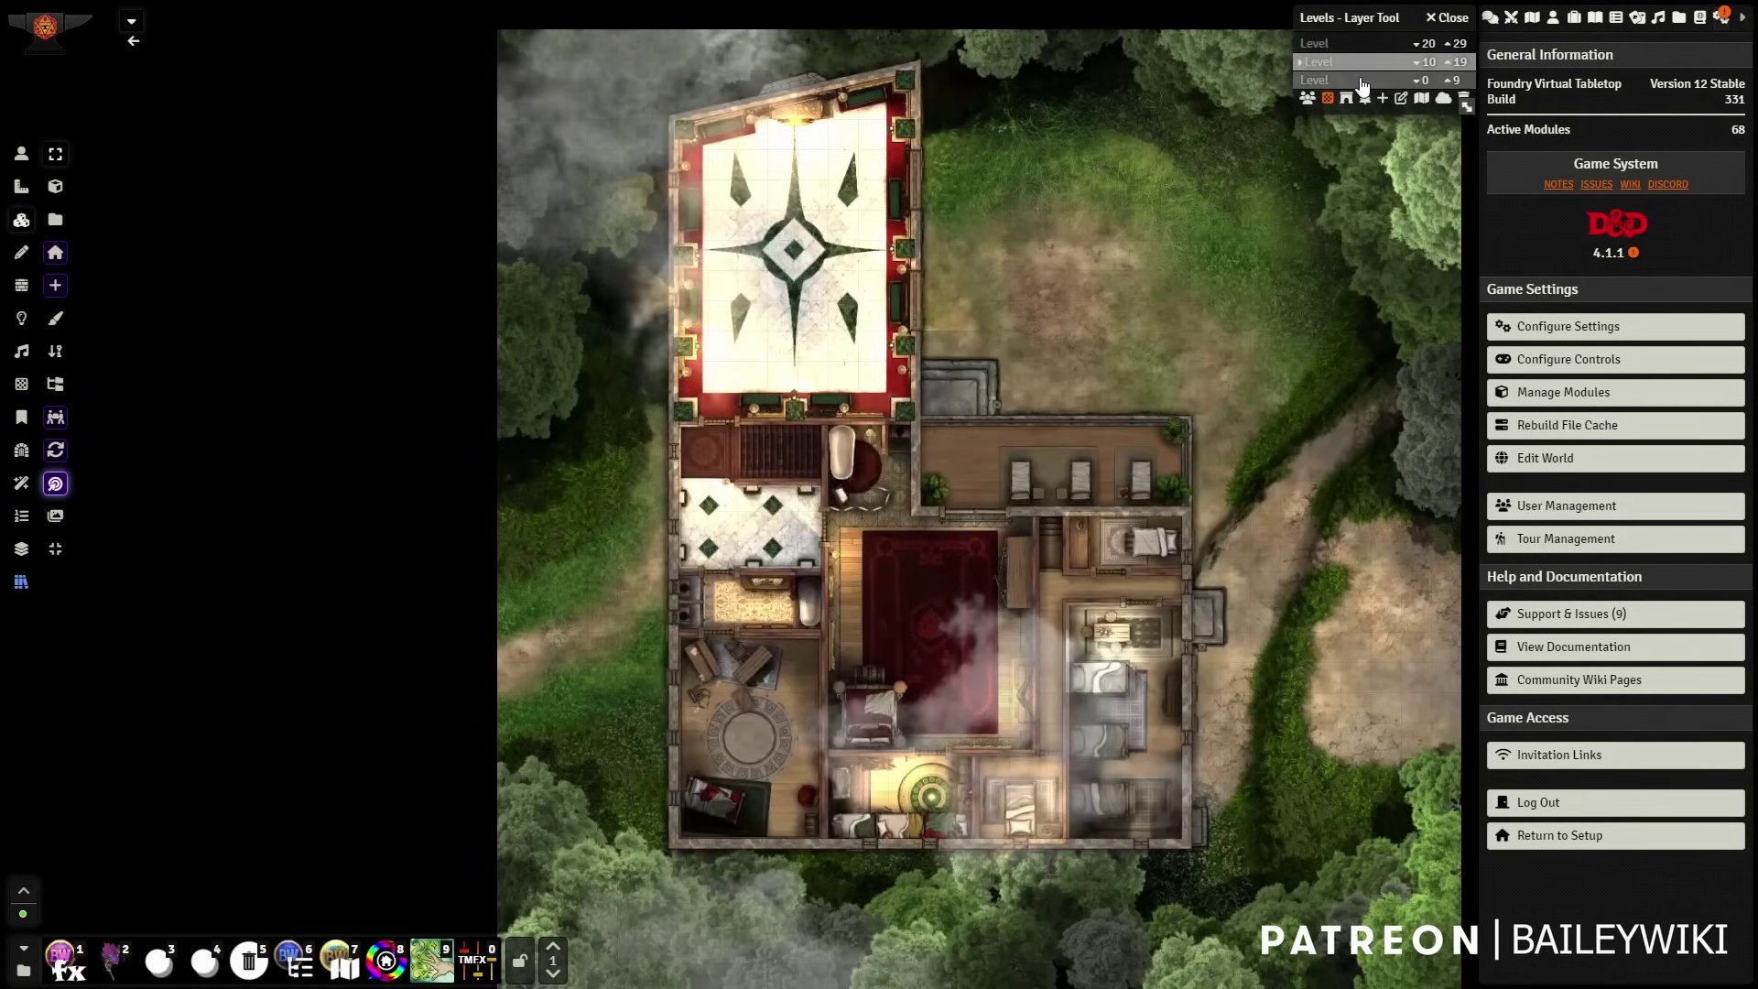
{"action": "left_click", "coordinate": [1363, 81]}
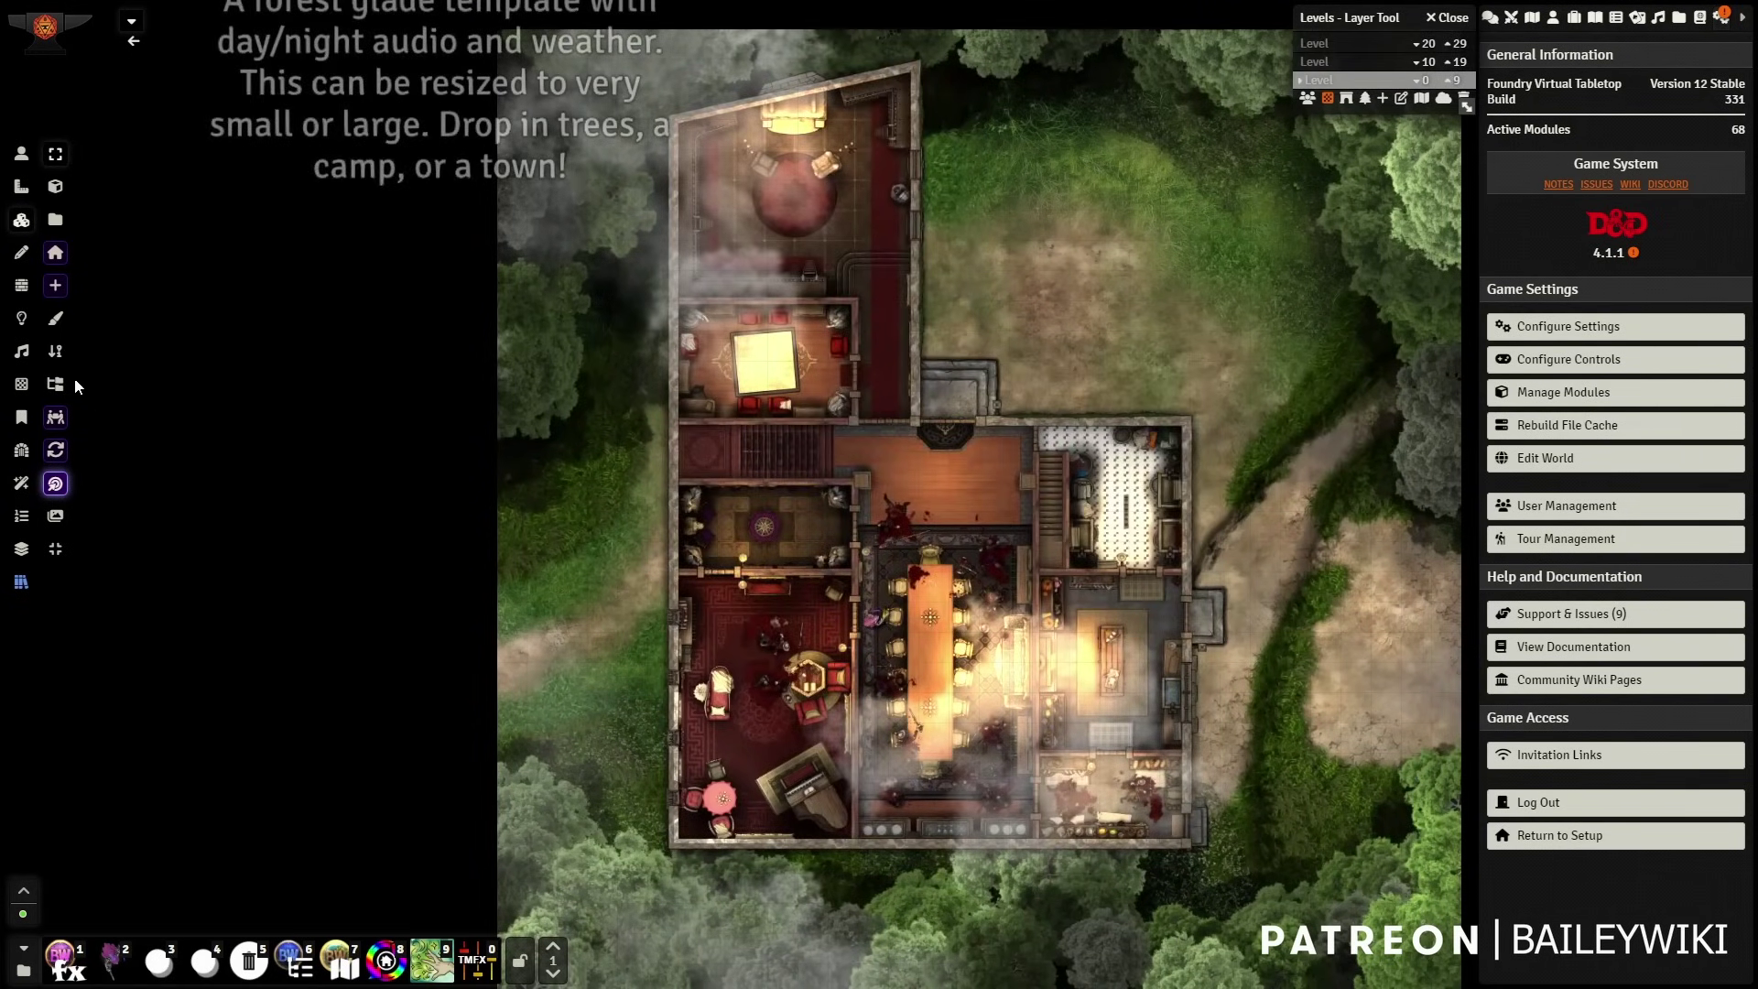
- Reset the scene's explored fog of war and set up multilevel fog for the mansion's levels
{"action": "left_click", "coordinate": [22, 320]}
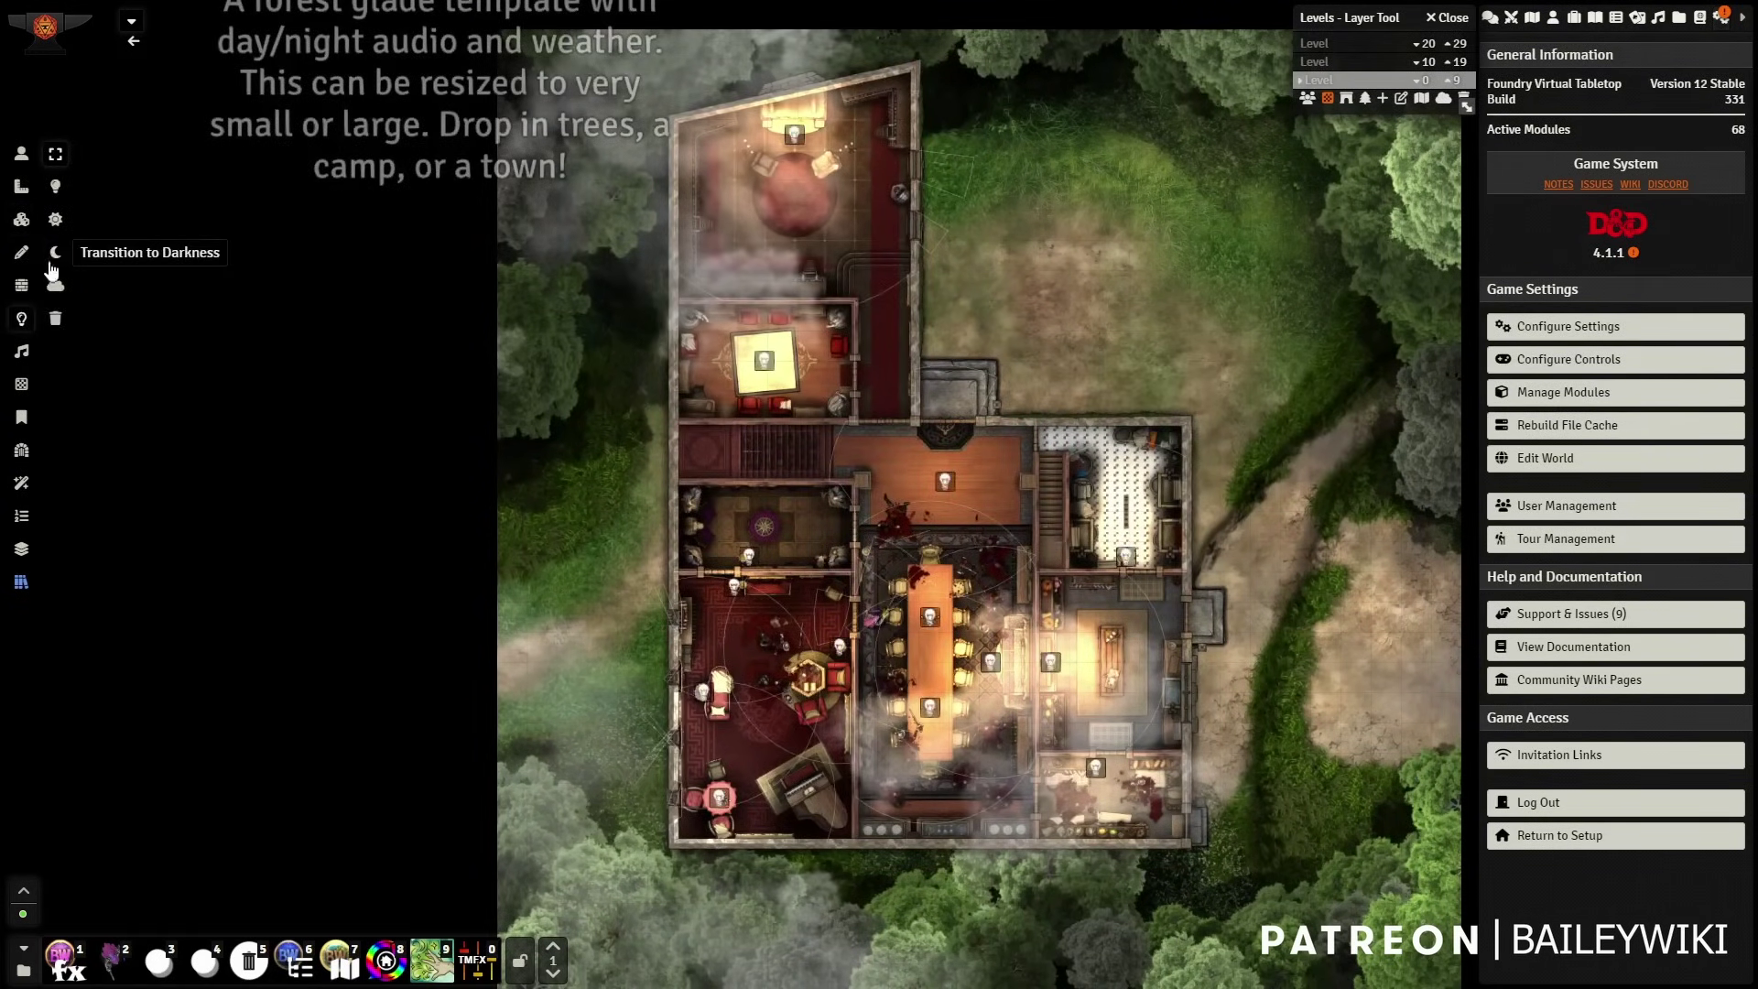
{"action": "left_click", "coordinate": [59, 288]}
{"action": "left_click", "coordinate": [821, 538]}
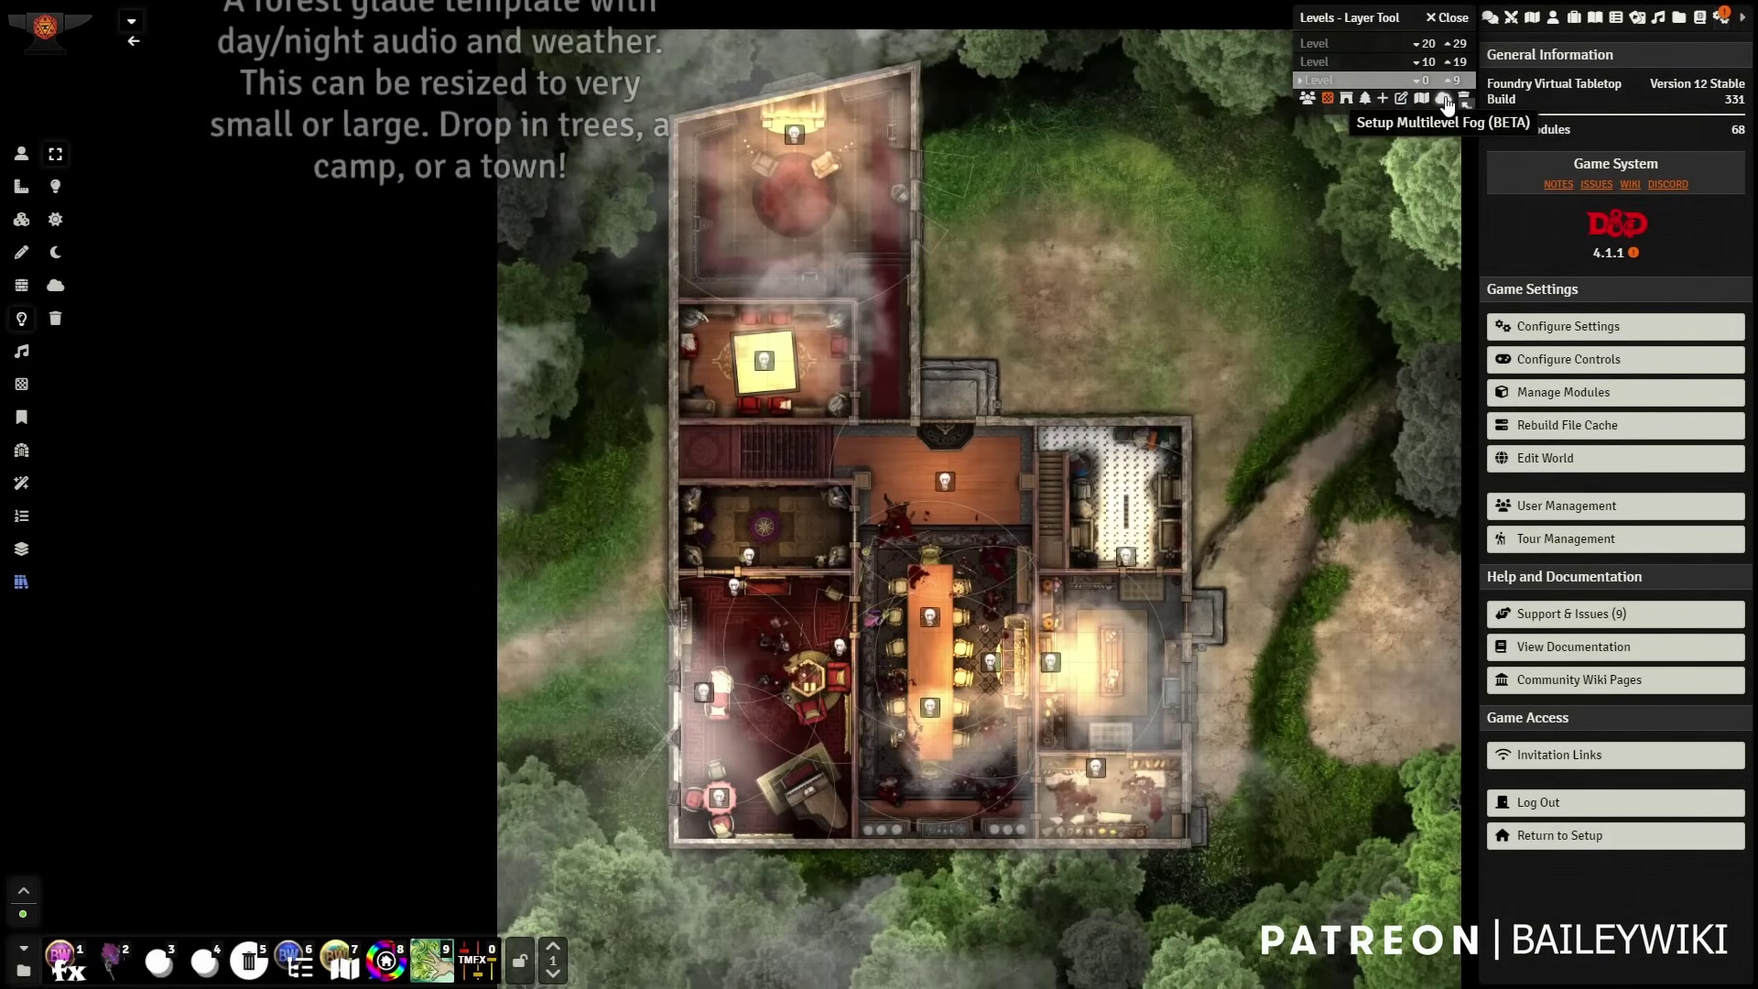
{"action": "left_click", "coordinate": [1443, 101]}
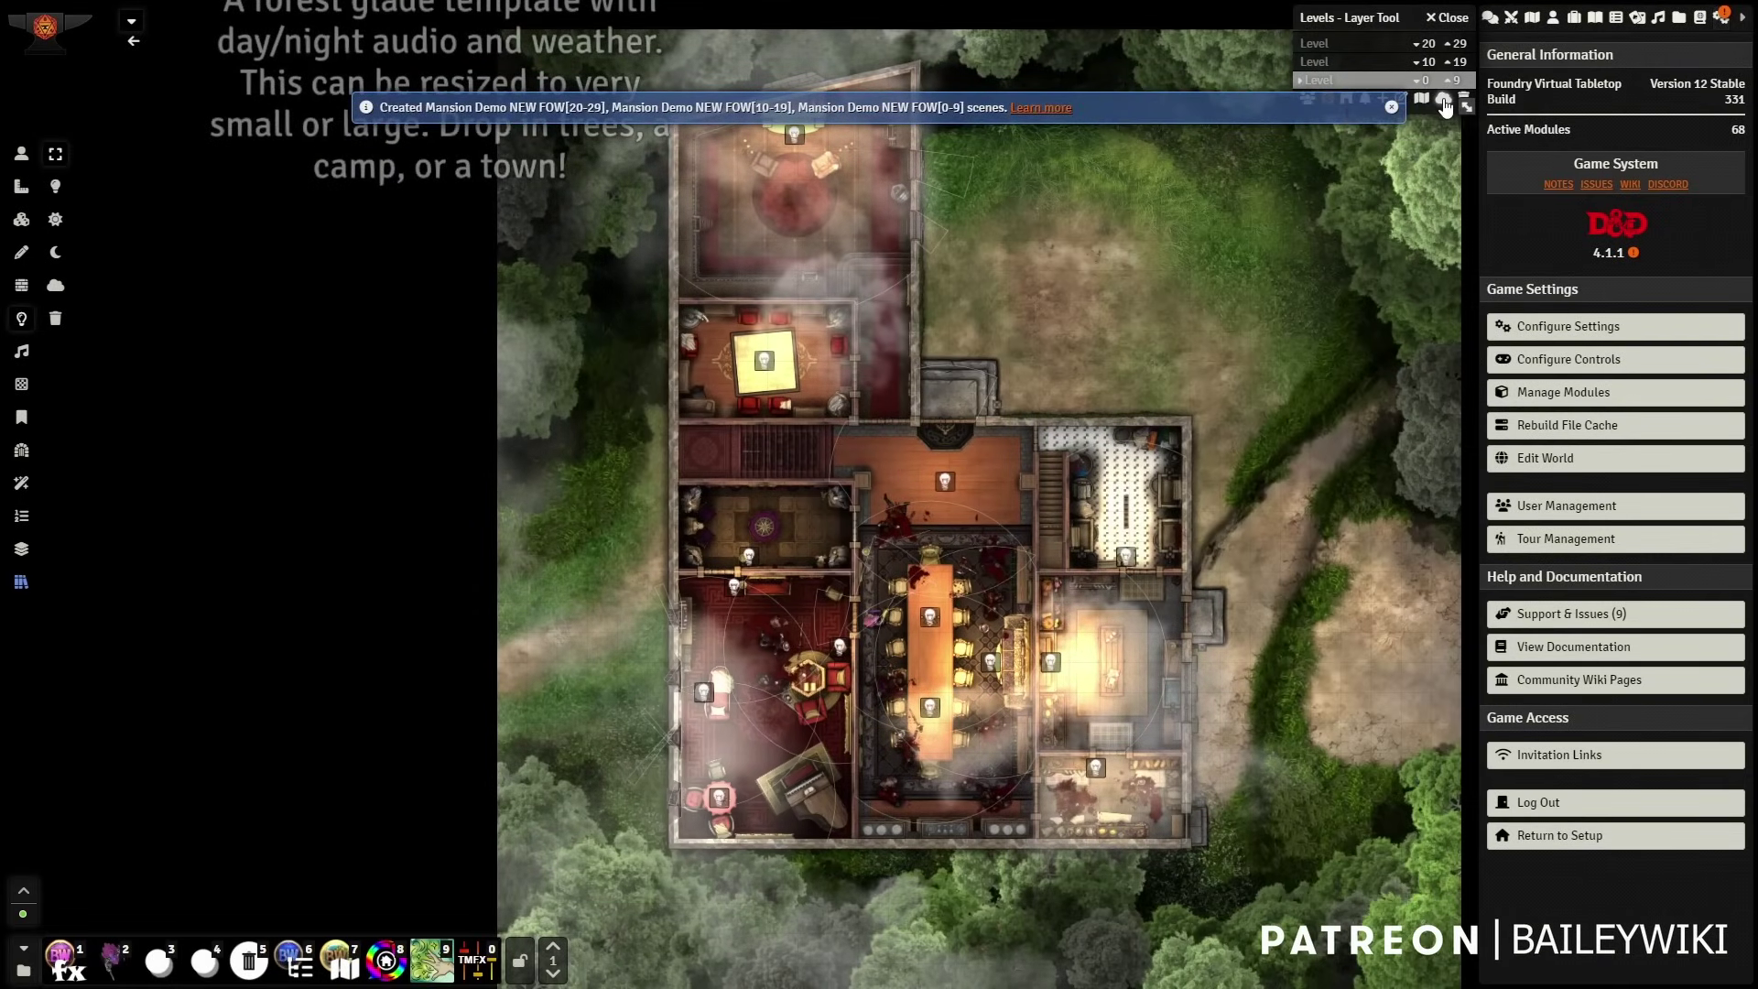
- Examine each scene in the LevelsMultiLevelFog folder, and return to the Mansion Demo NEW FOW scene
{"action": "left_click", "coordinate": [1531, 16]}
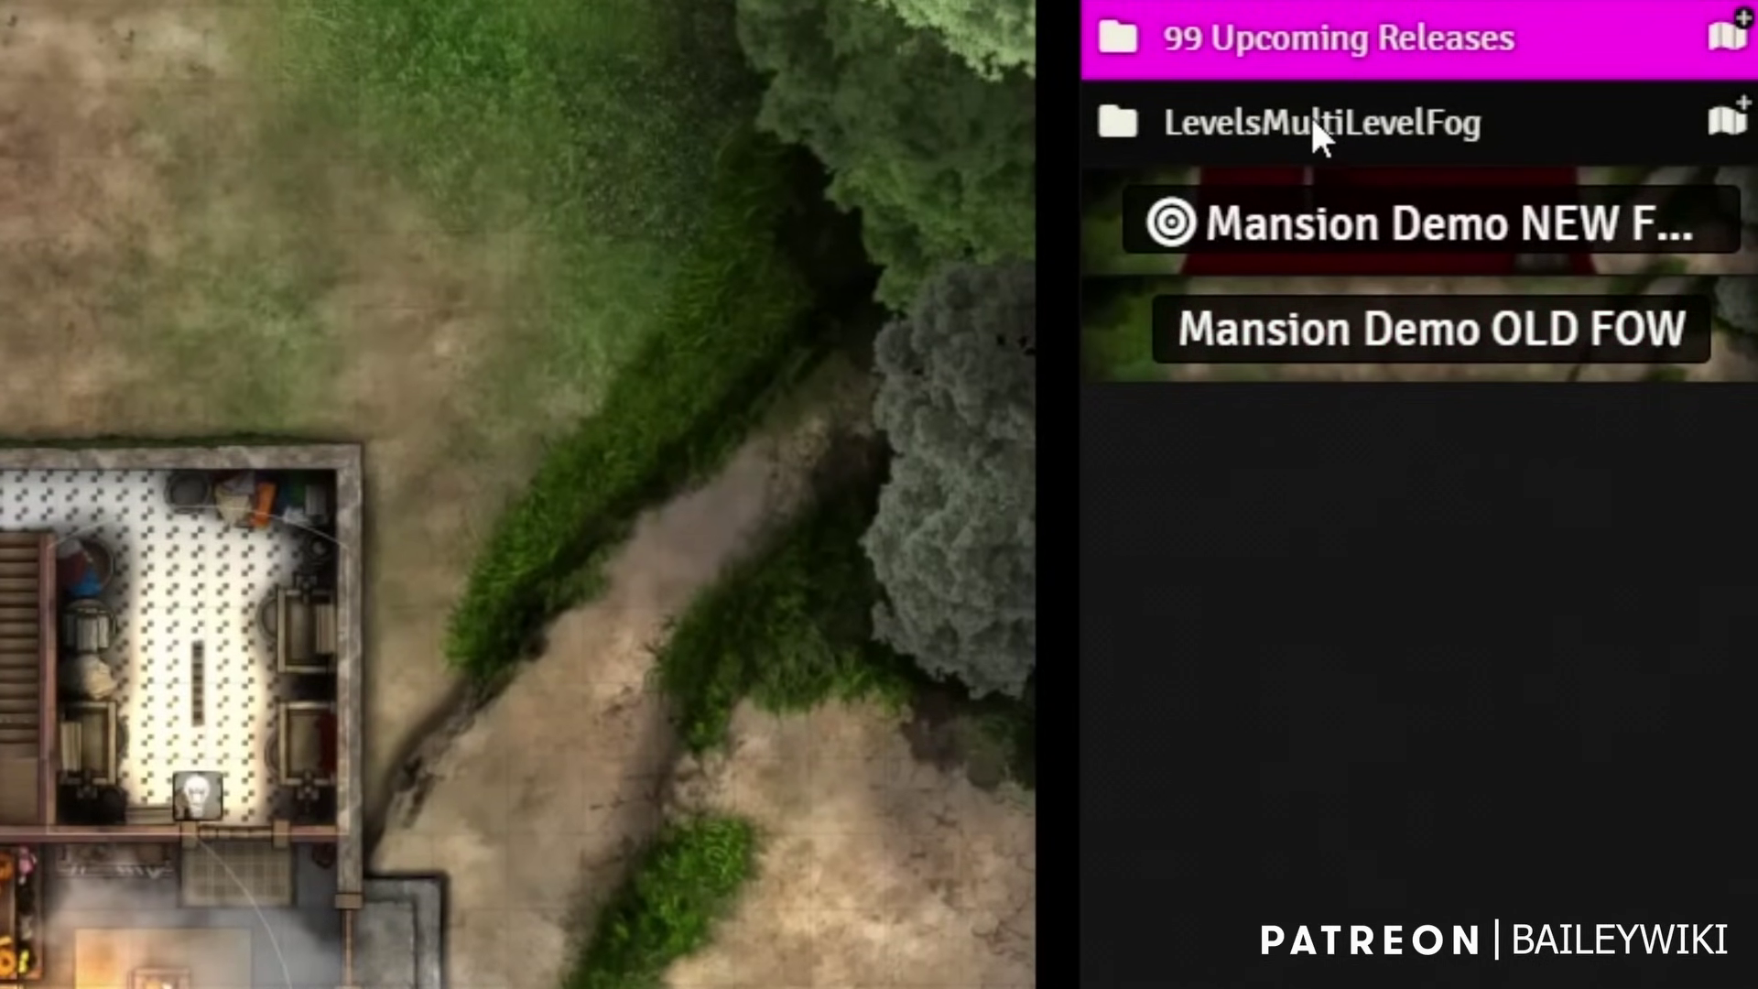
{"action": "left_click", "coordinate": [1311, 129]}
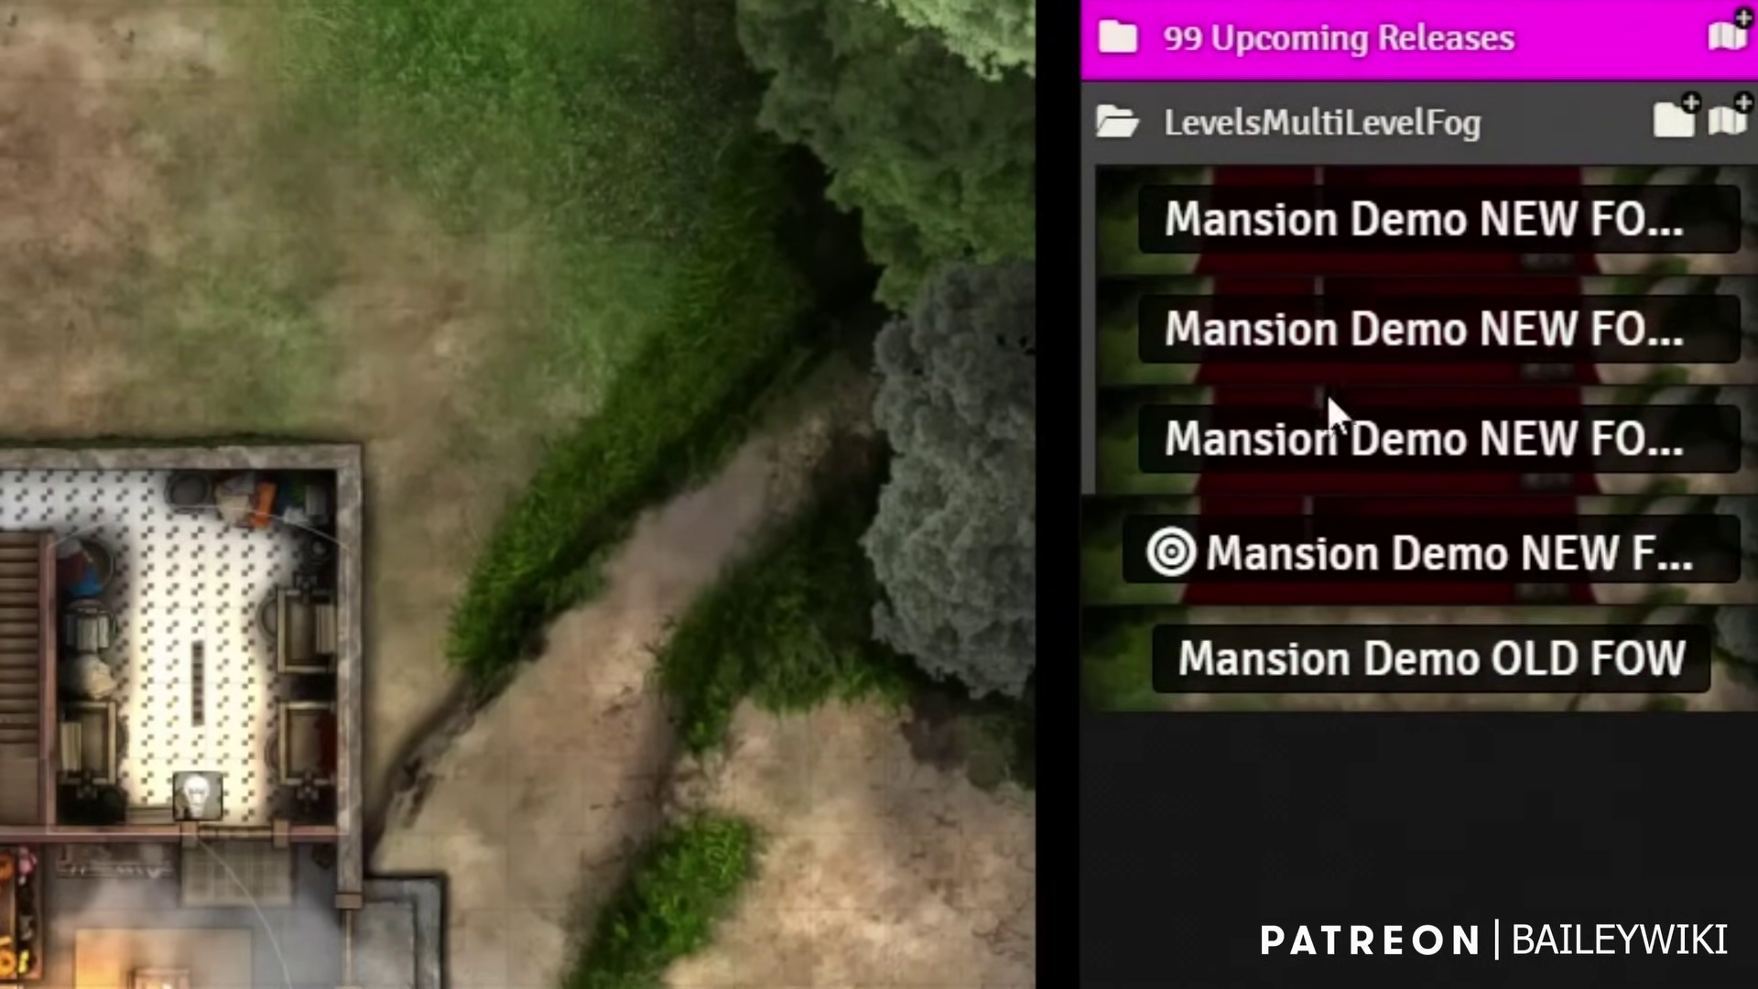
{"action": "left_click", "coordinate": [1336, 221]}
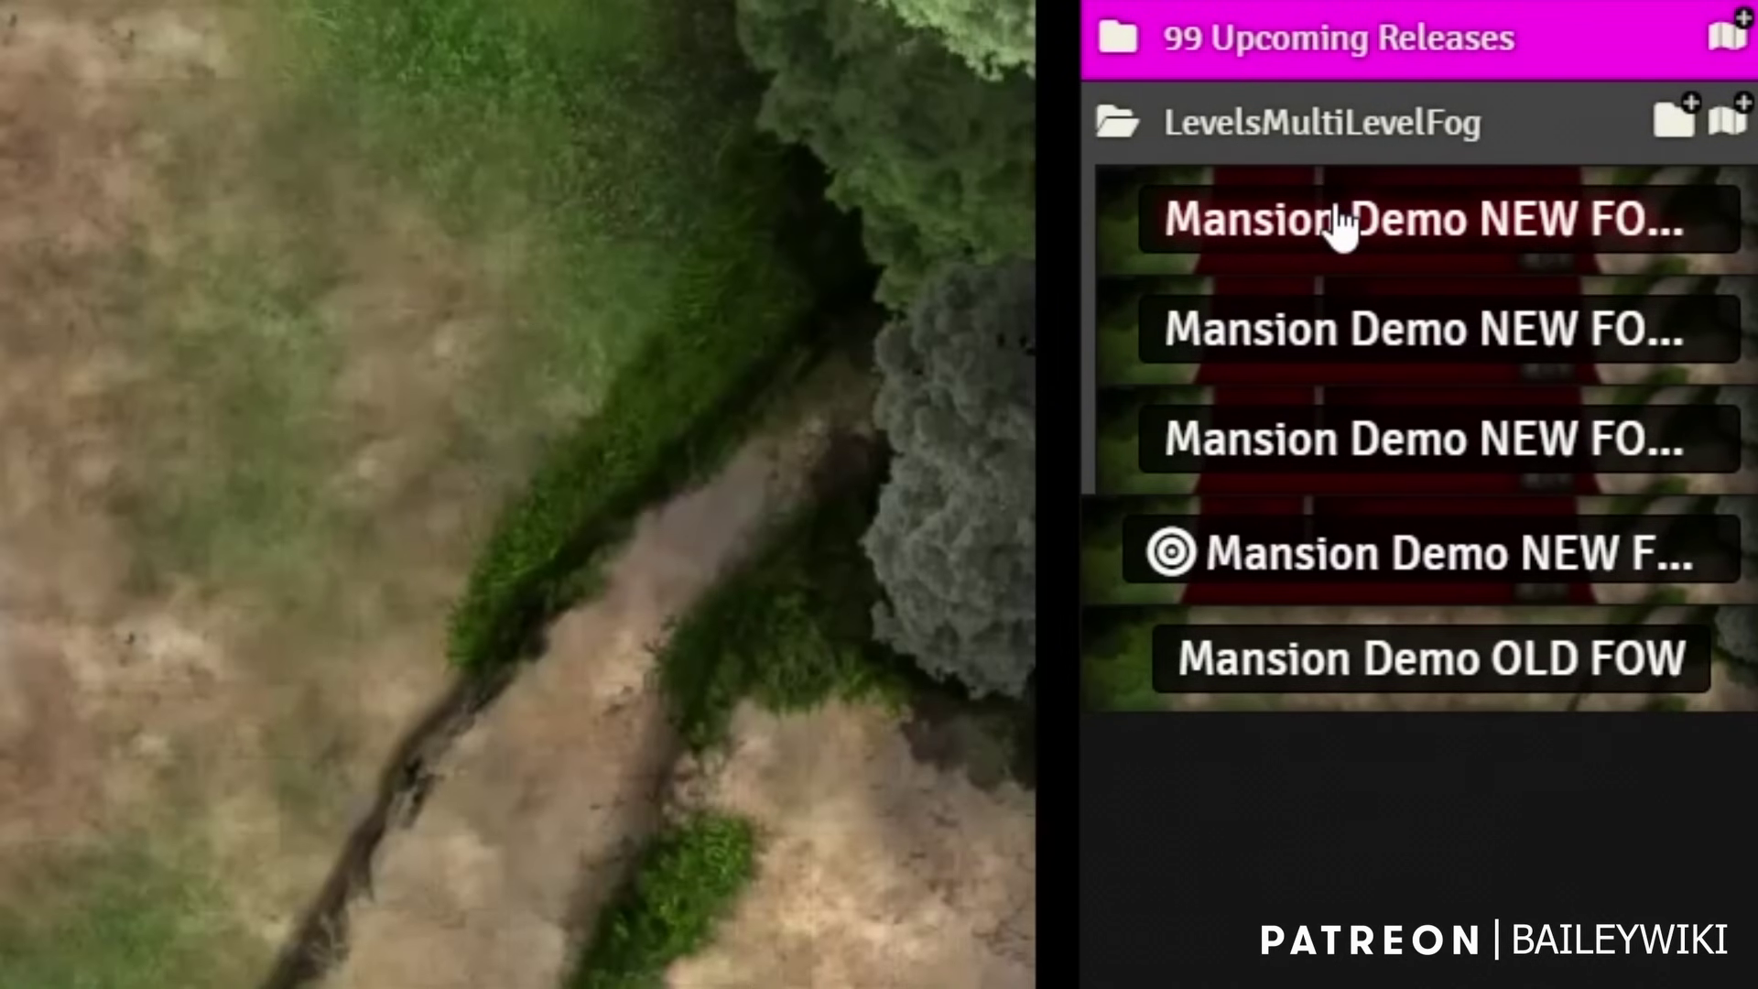
{"action": "left_click", "coordinate": [1315, 325]}
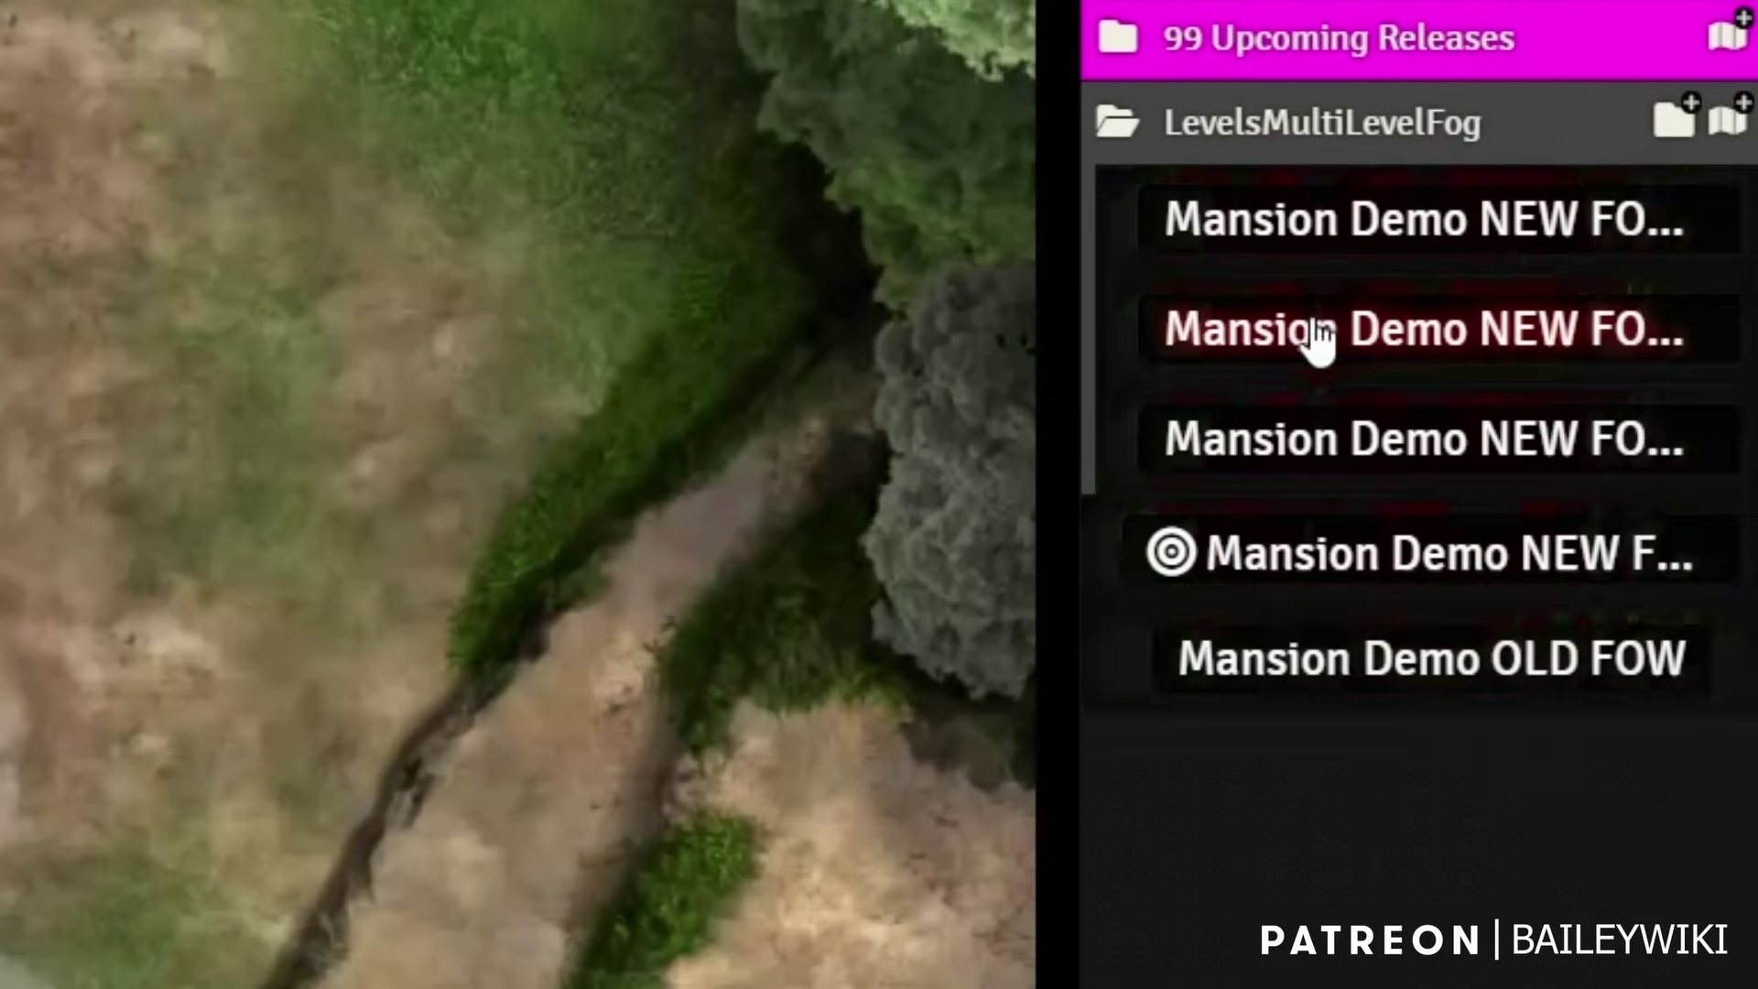
{"action": "left_click", "coordinate": [1358, 449]}
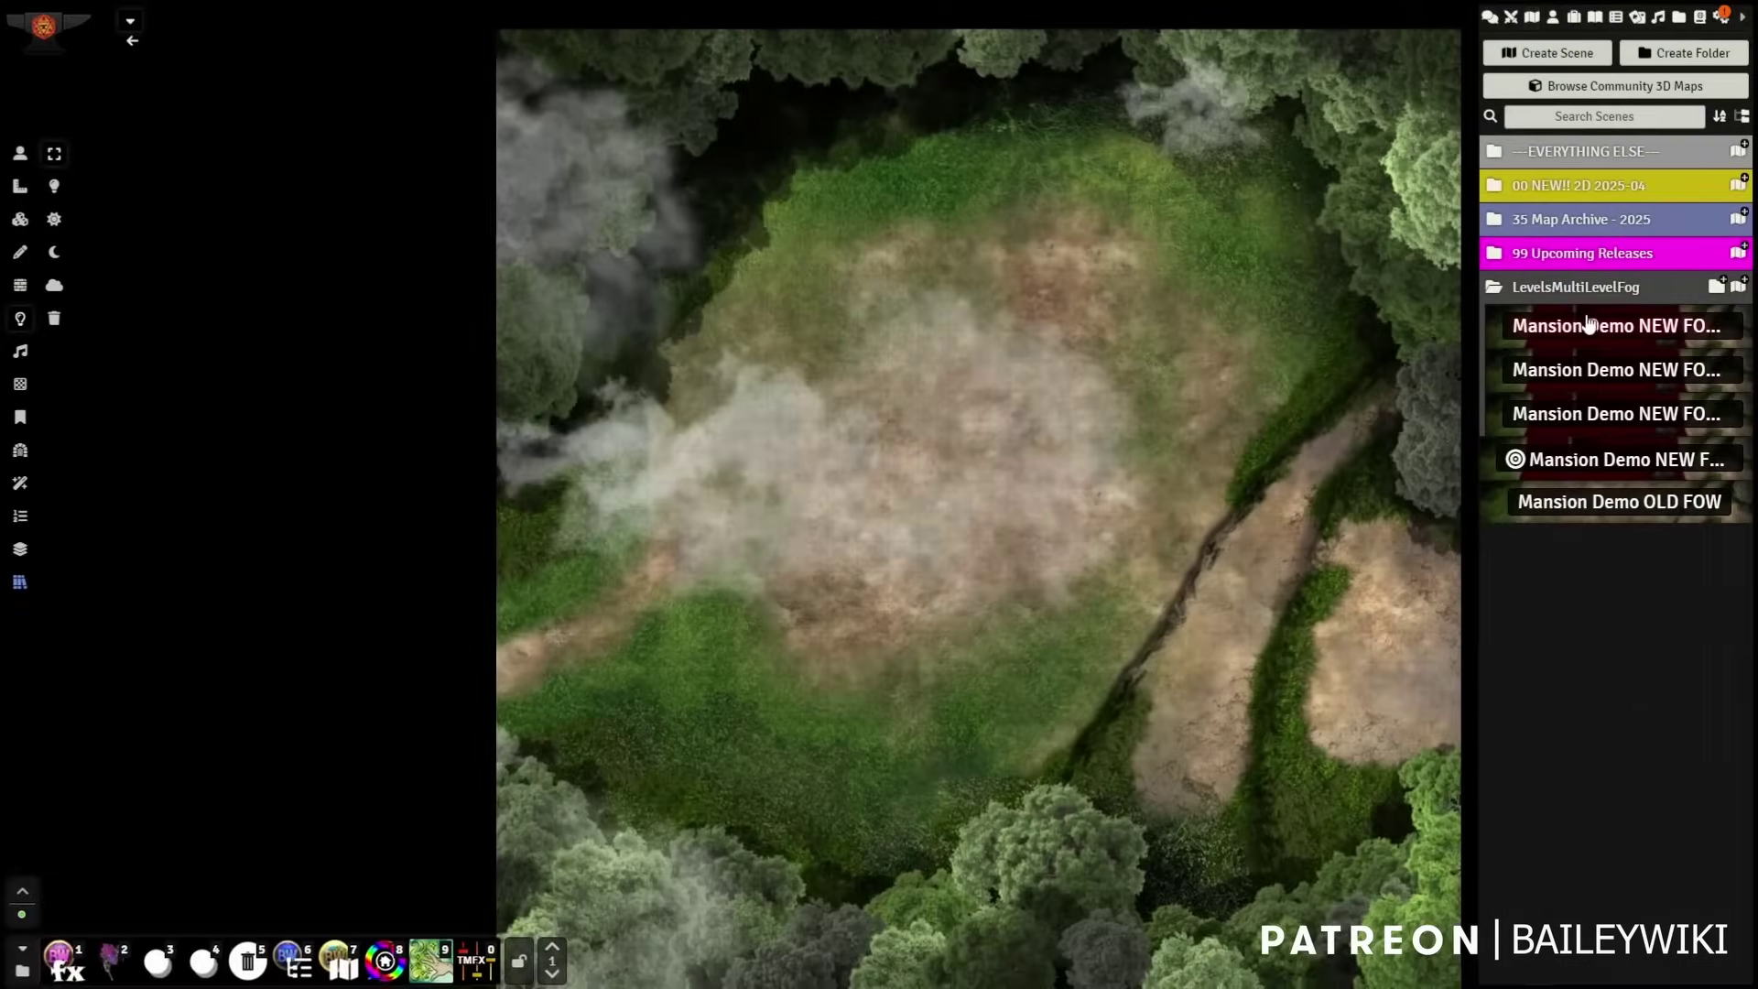
{"action": "left_click", "coordinate": [1380, 242]}
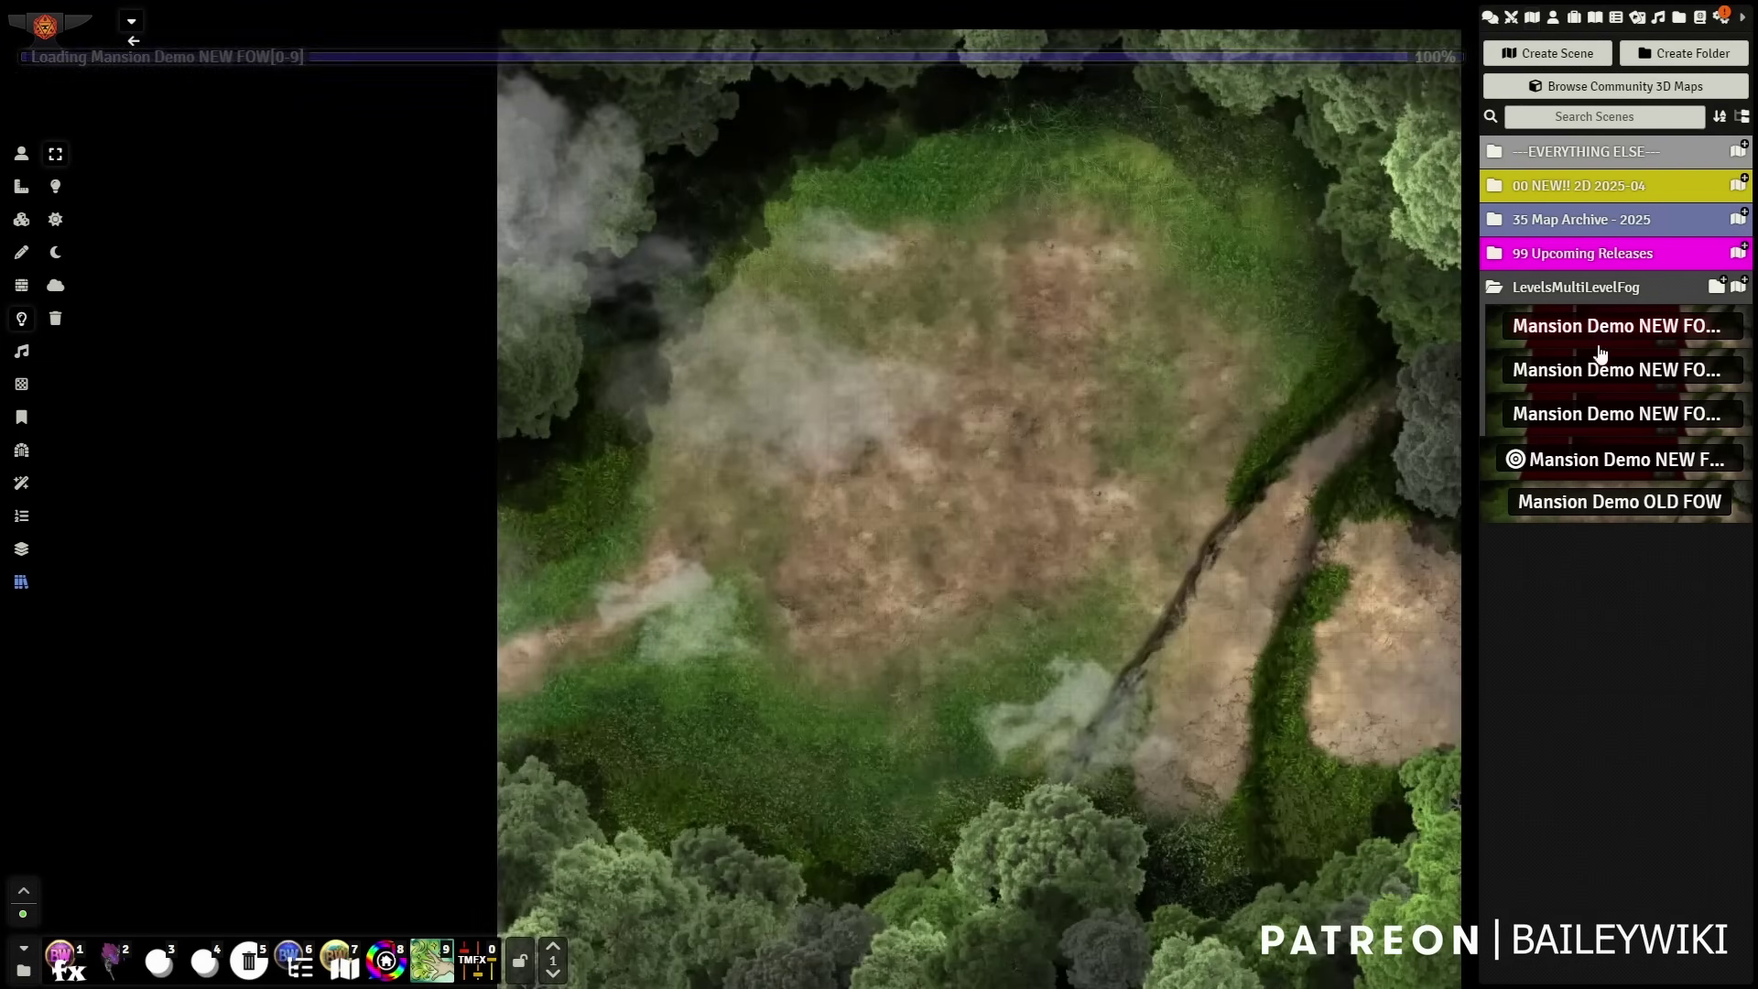
{"action": "left_click", "coordinate": [1594, 462]}
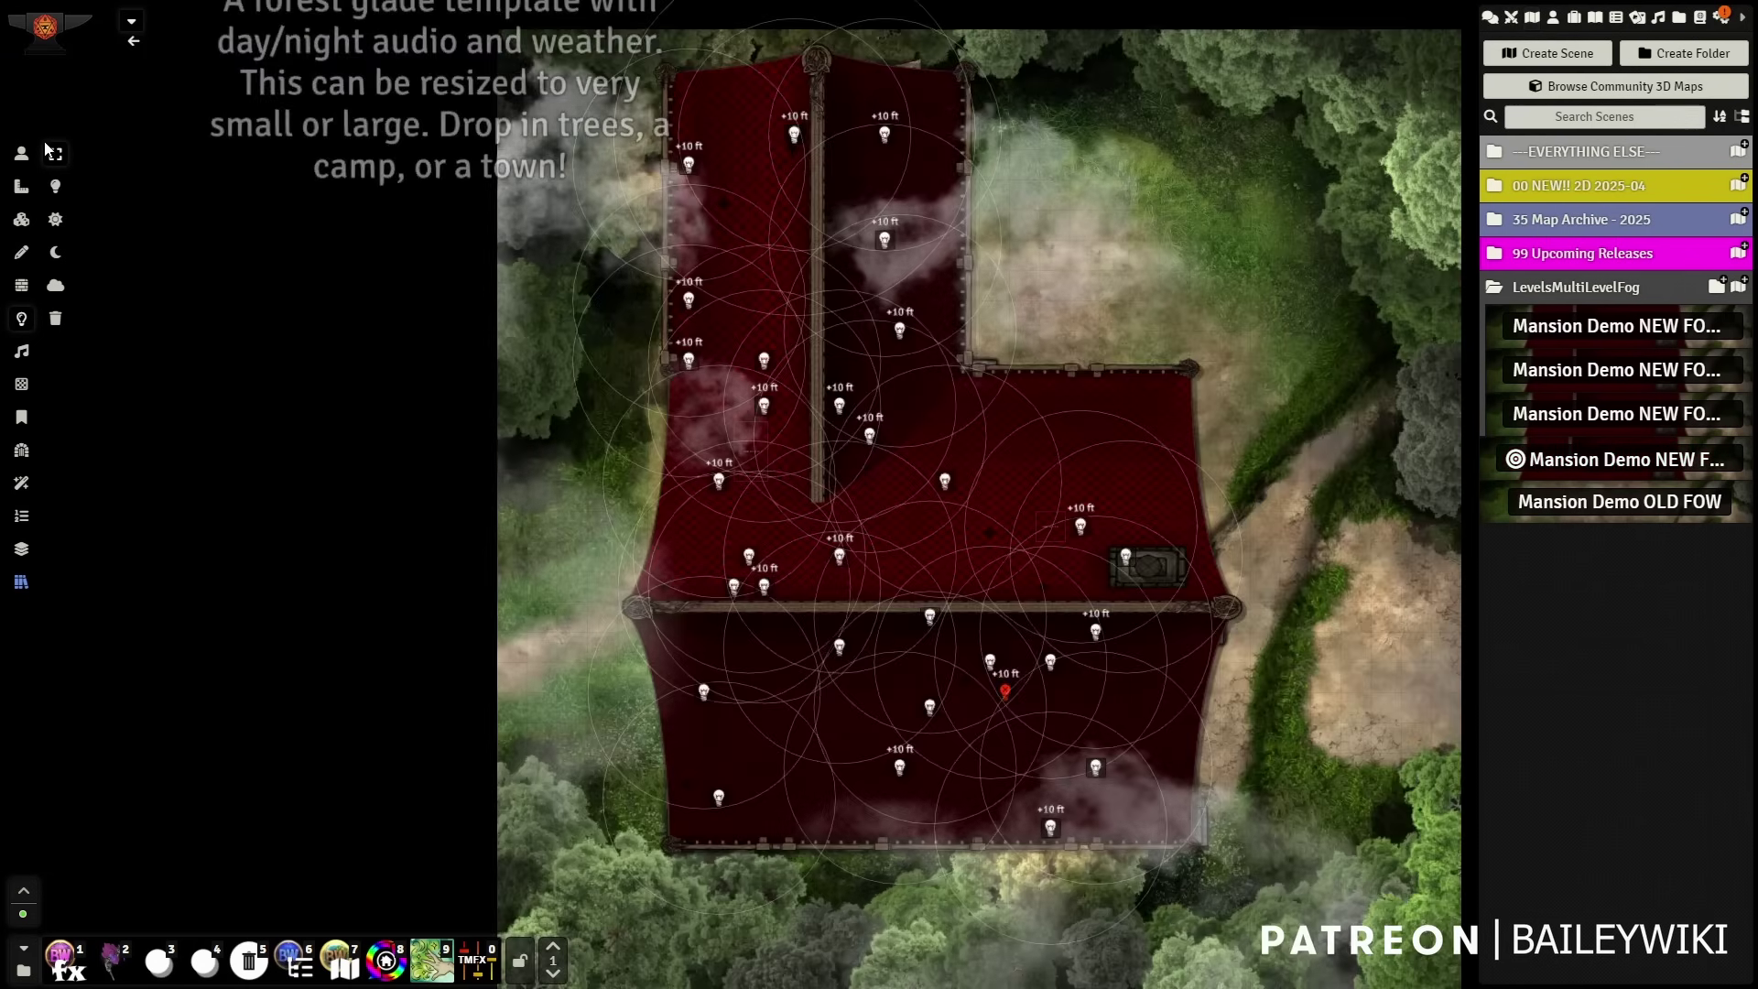
- Select the token in the ground-floor dining room and walk it north into the entrance hall
{"action": "left_click", "coordinate": [21, 154]}
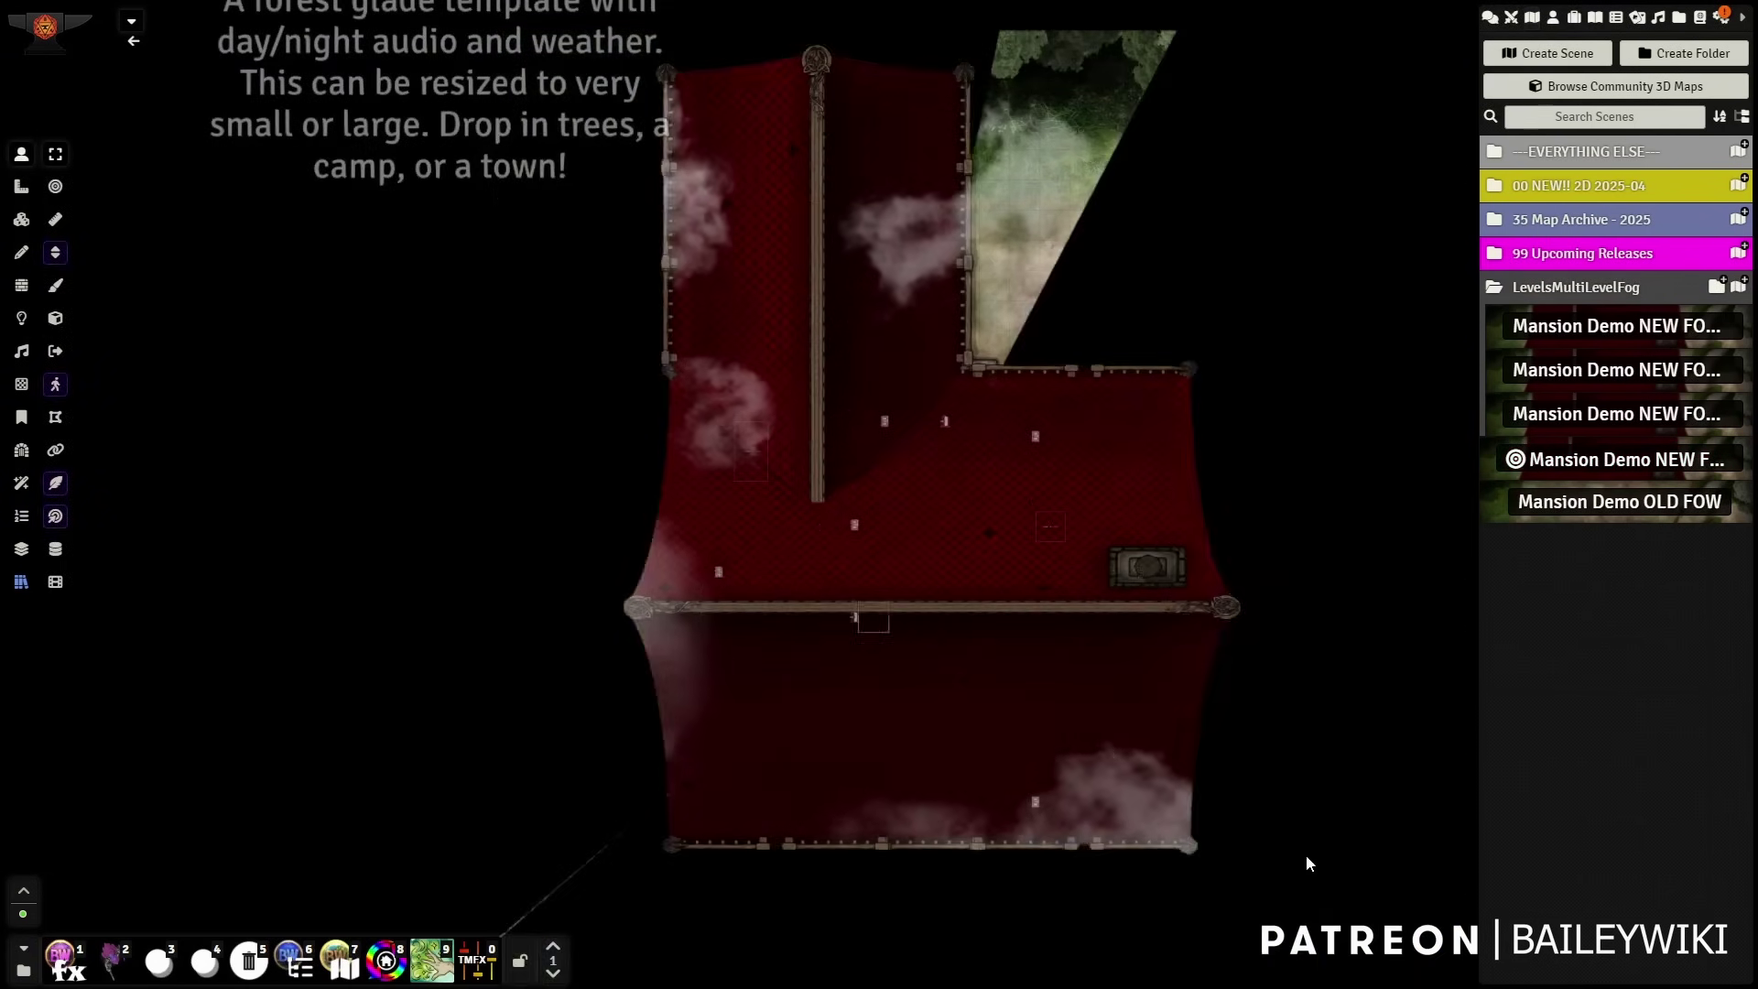
{"action": "left_click_drag", "start_coordinate": [788, 220], "coordinate": [1304, 850]}
{"action": "scroll", "coordinate": [1027, 735], "scroll_direction": "up", "scroll_amount": 8}
{"action": "left_click_drag", "start_coordinate": [1027, 733], "coordinate": [975, 538]}
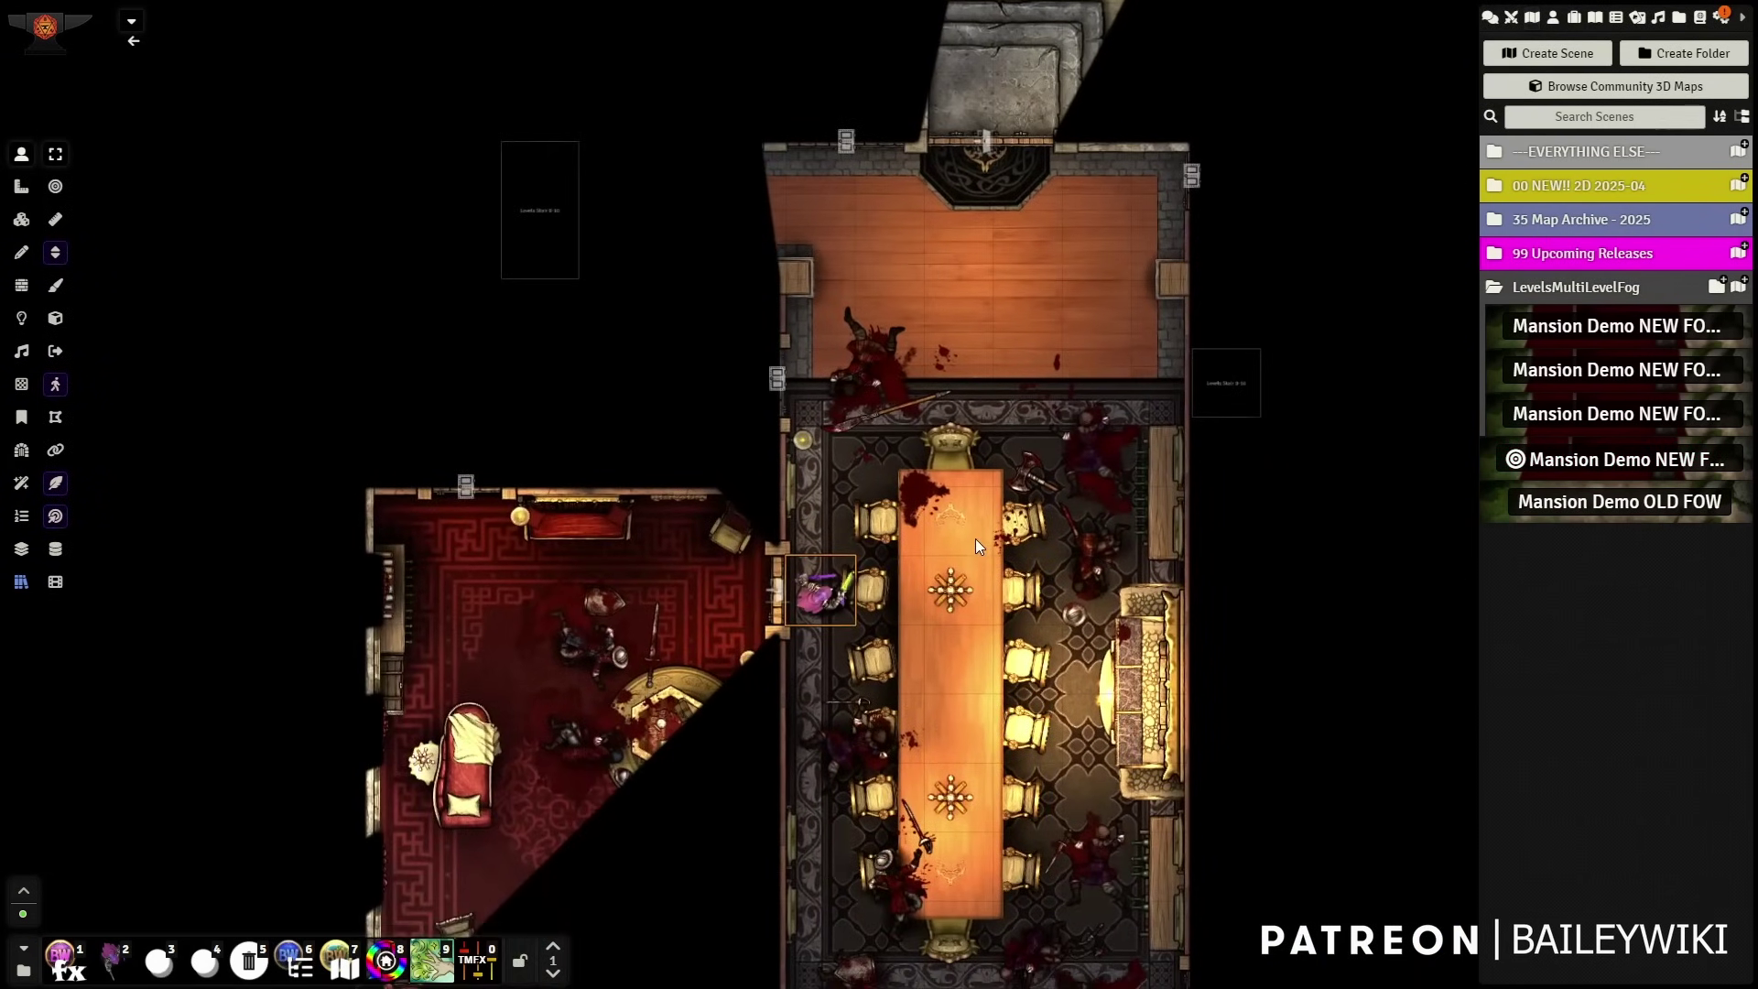
{"action": "key", "text": "Up"}
{"action": "key", "text": "Up"}
{"action": "key", "text": "Up"}
{"action": "key", "text": "Up"}
{"action": "key", "text": "Up"}
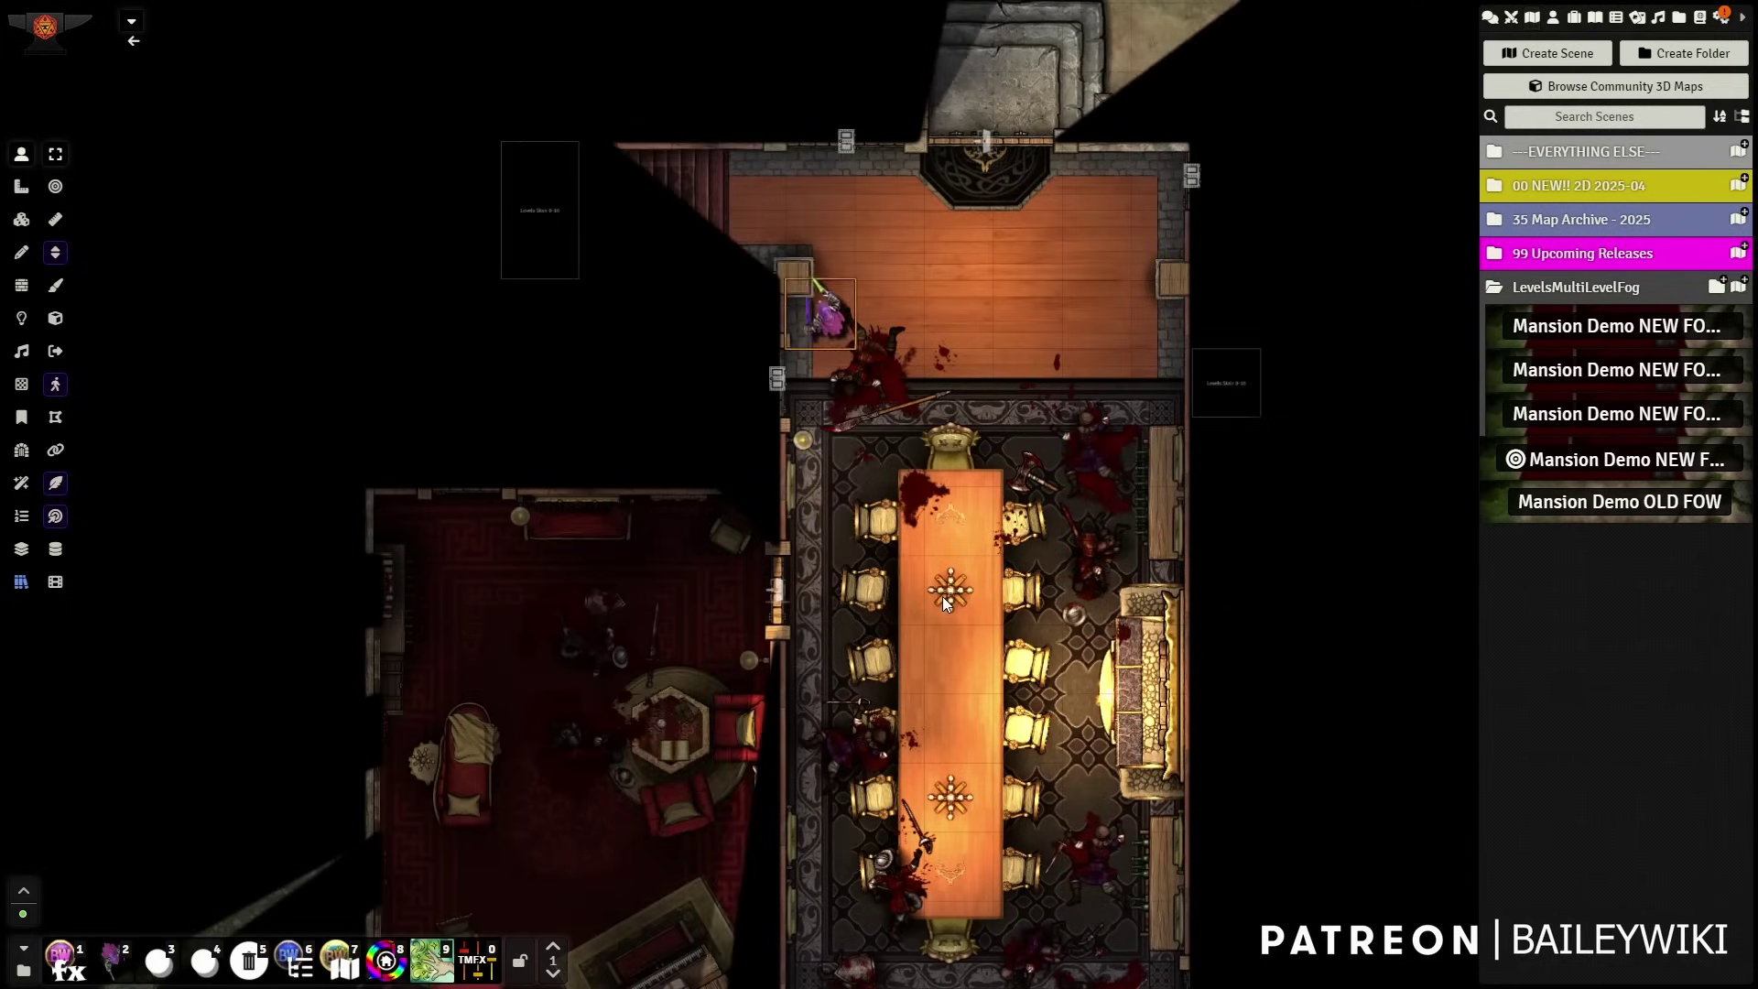
- Walk the token west from the entrance hall up the staircase to the upper landing
{"action": "left_click_drag", "start_coordinate": [910, 308], "coordinate": [1059, 584]}
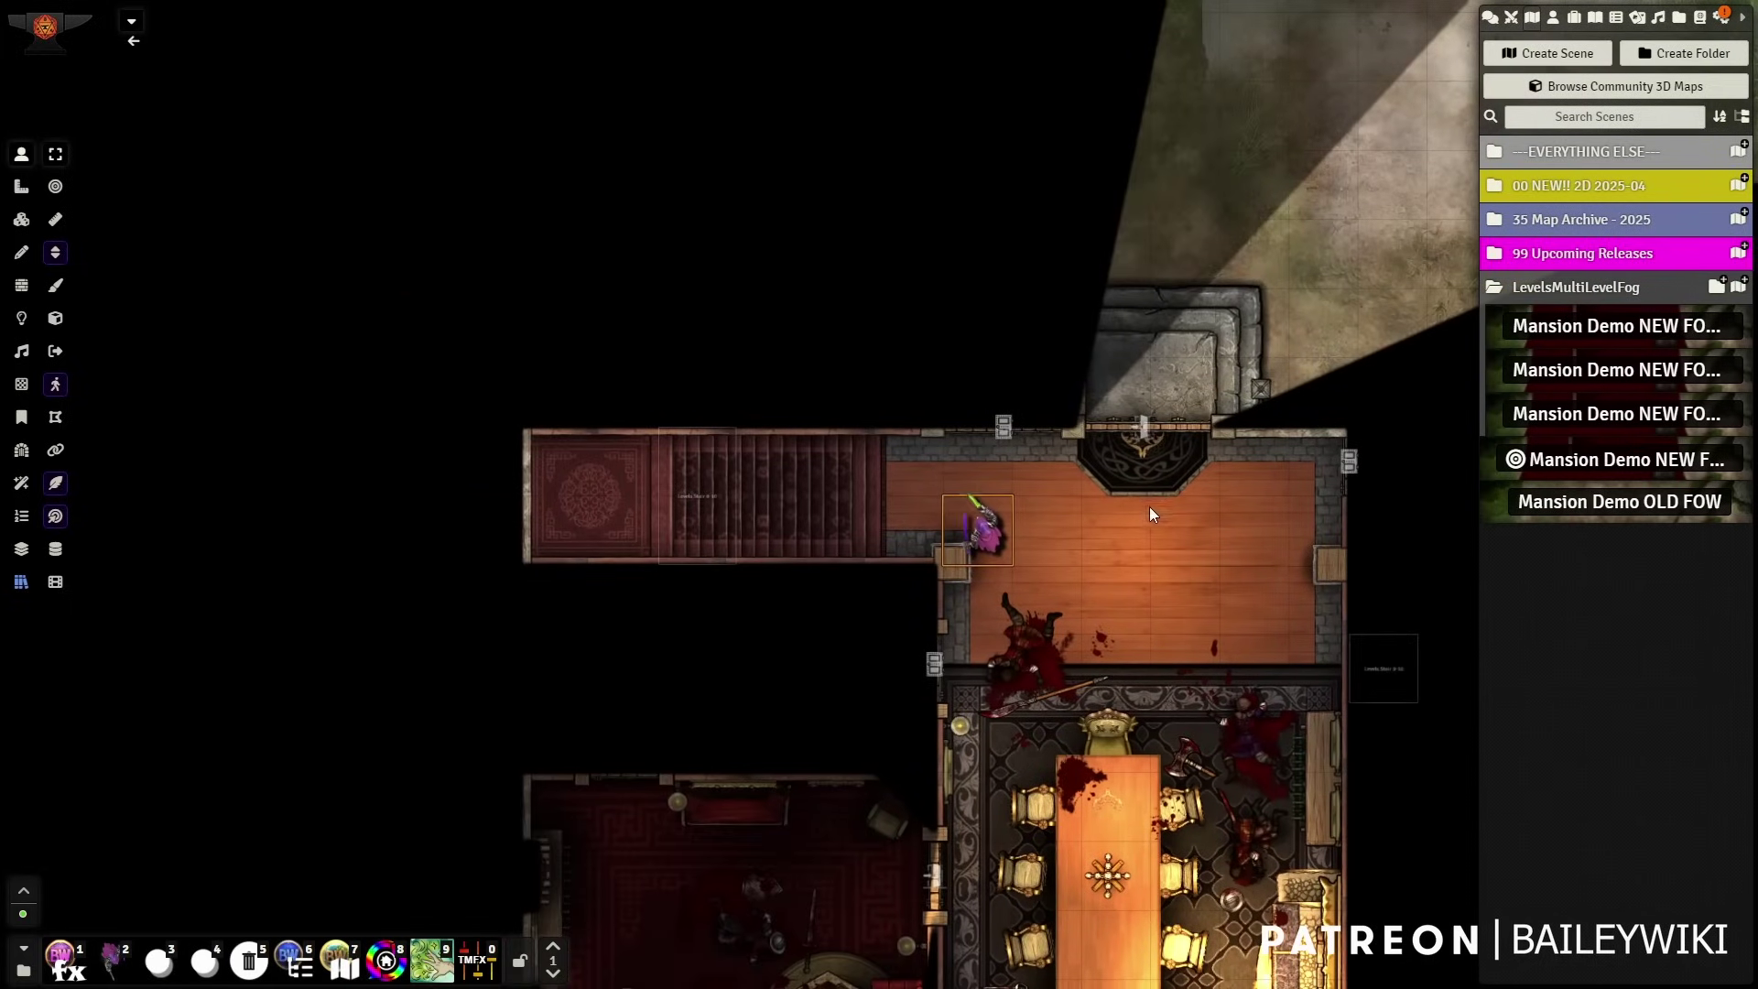
{"action": "key", "text": "Left"}
{"action": "key", "text": "Left"}
{"action": "key", "text": "Right"}
{"action": "key", "text": "Left"}
{"action": "key", "text": "Left"}
{"action": "key", "text": "Left"}
{"action": "key", "text": "Left"}
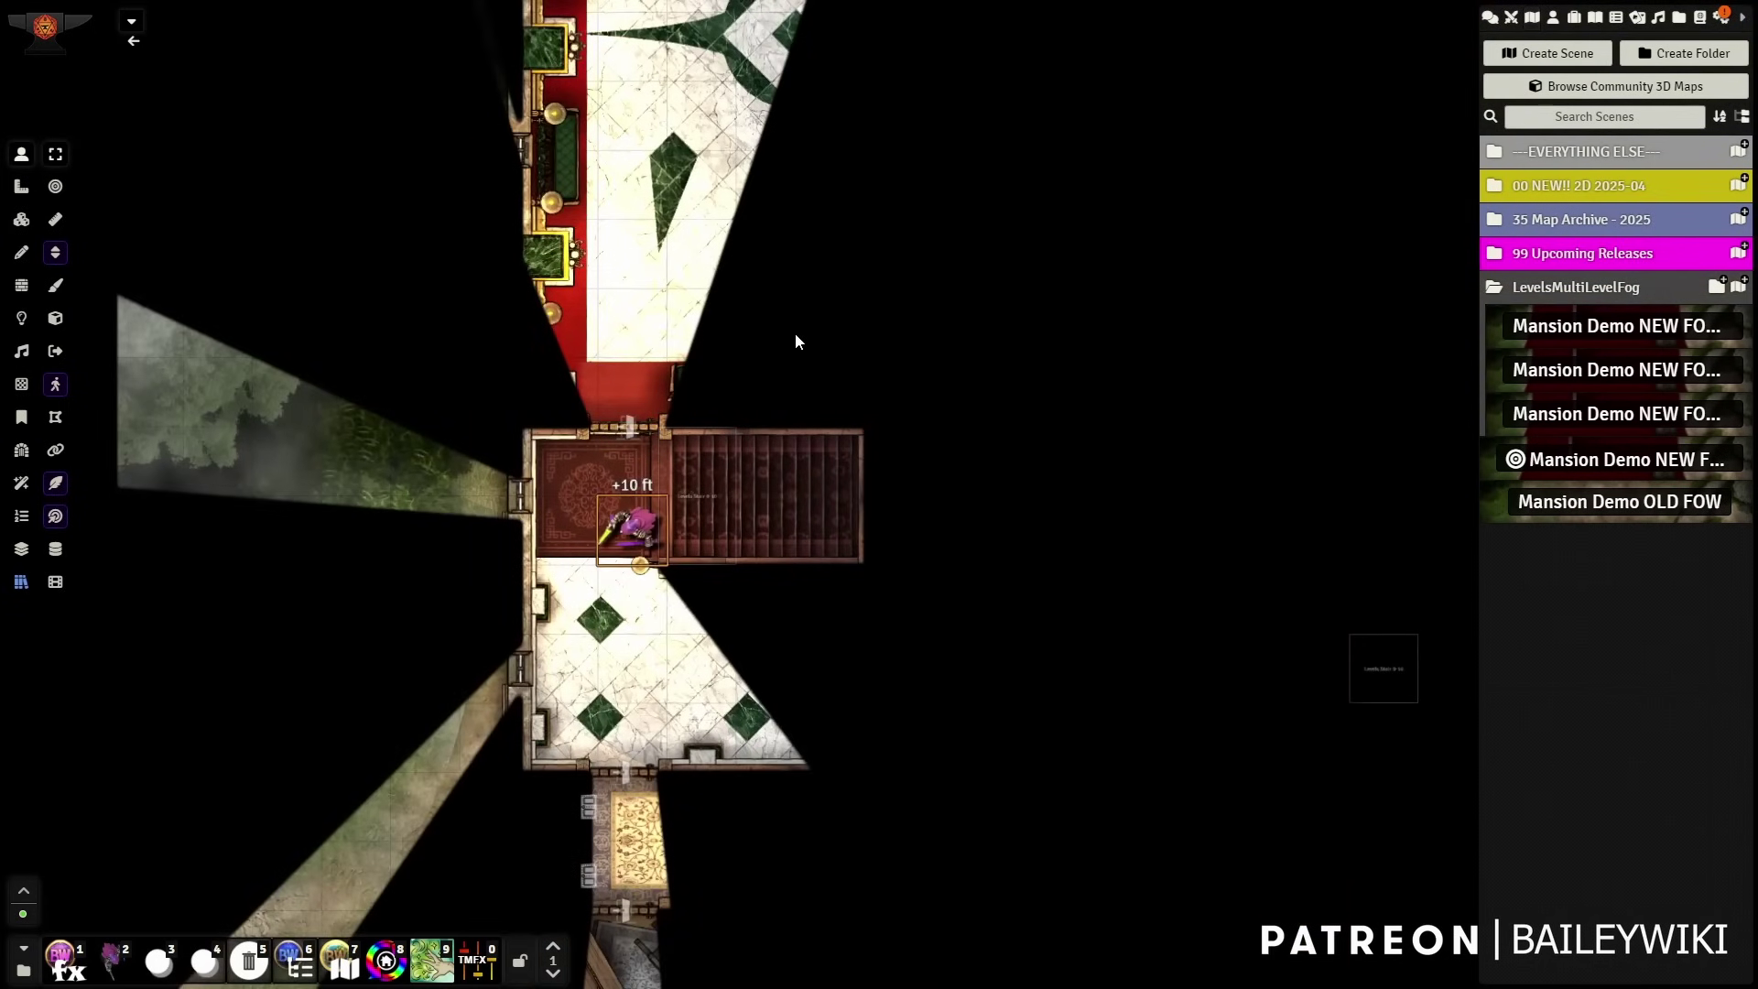
- Walk the token north from the landing into the marble ballroom and turn it back south
{"action": "key", "text": "Up"}
{"action": "key", "text": "Up"}
{"action": "key", "text": "Up"}
{"action": "key", "text": "Up"}
{"action": "key", "text": "Down"}
{"action": "key", "text": "Down"}
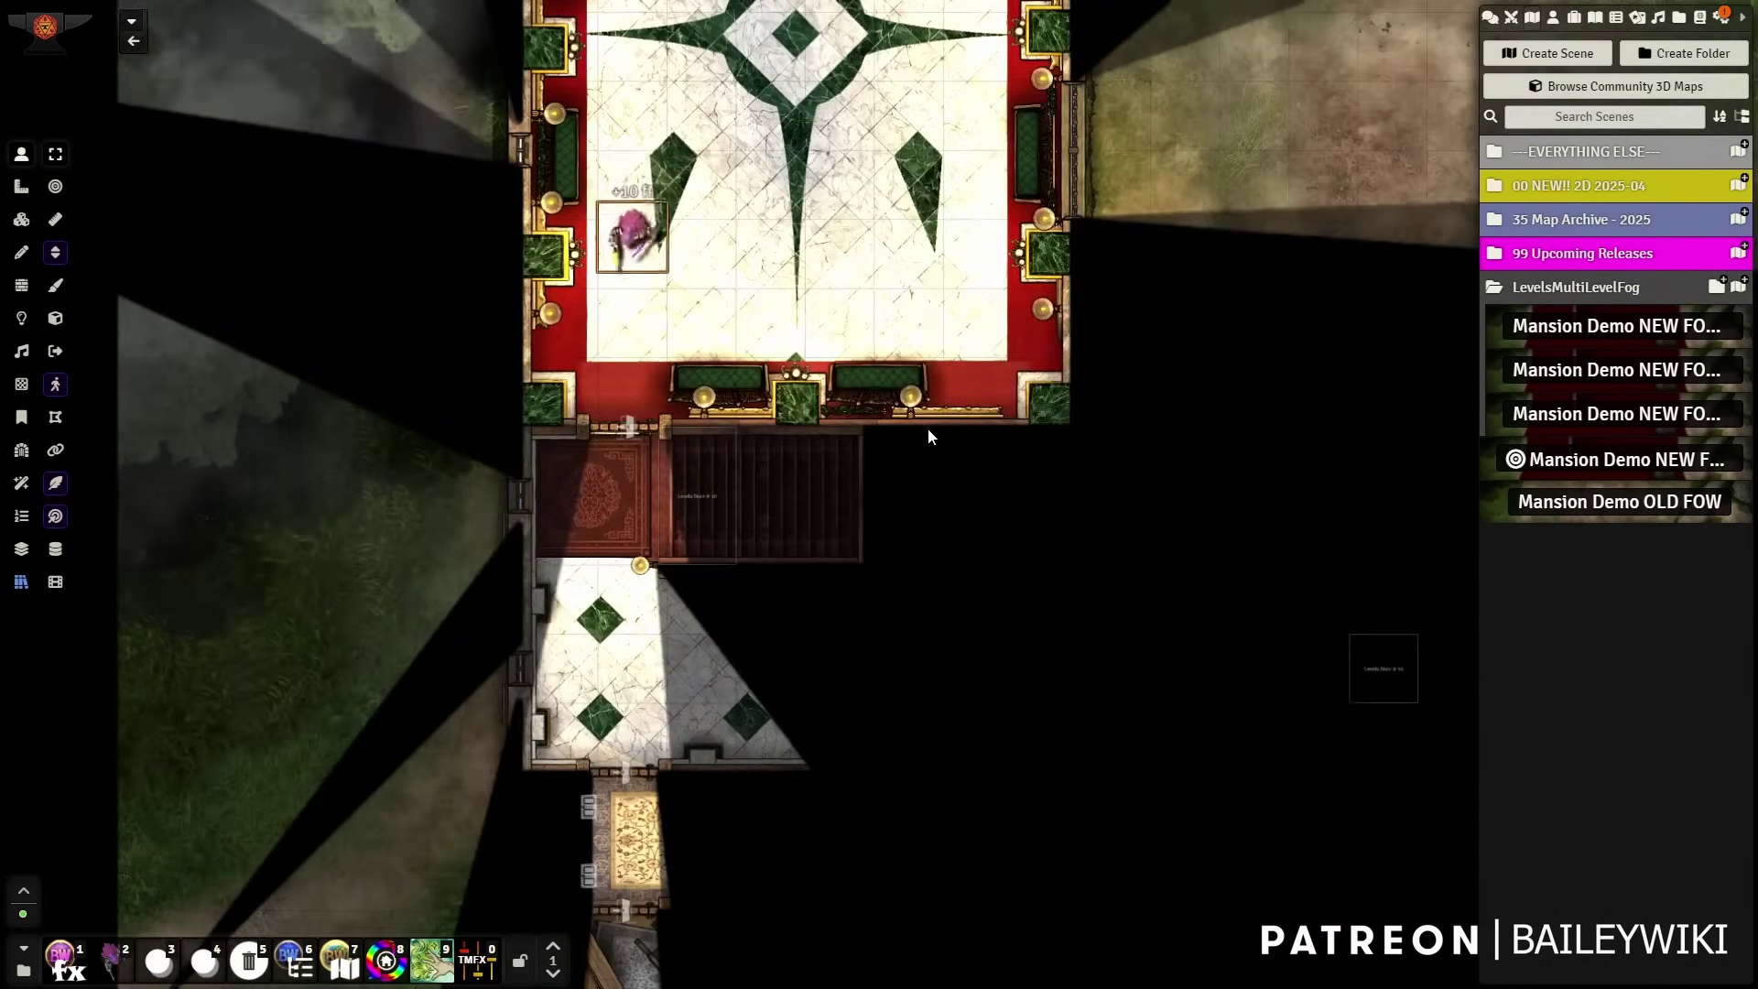
- Walk the token south past the landing, through the marble-floored room and bathroom, into the bedroom with the circular rug
{"action": "key", "text": "Down"}
{"action": "key", "text": "Down"}
{"action": "key", "text": "Down"}
{"action": "key", "text": "Down"}
{"action": "key", "text": "Down"}
{"action": "key", "text": "Down"}
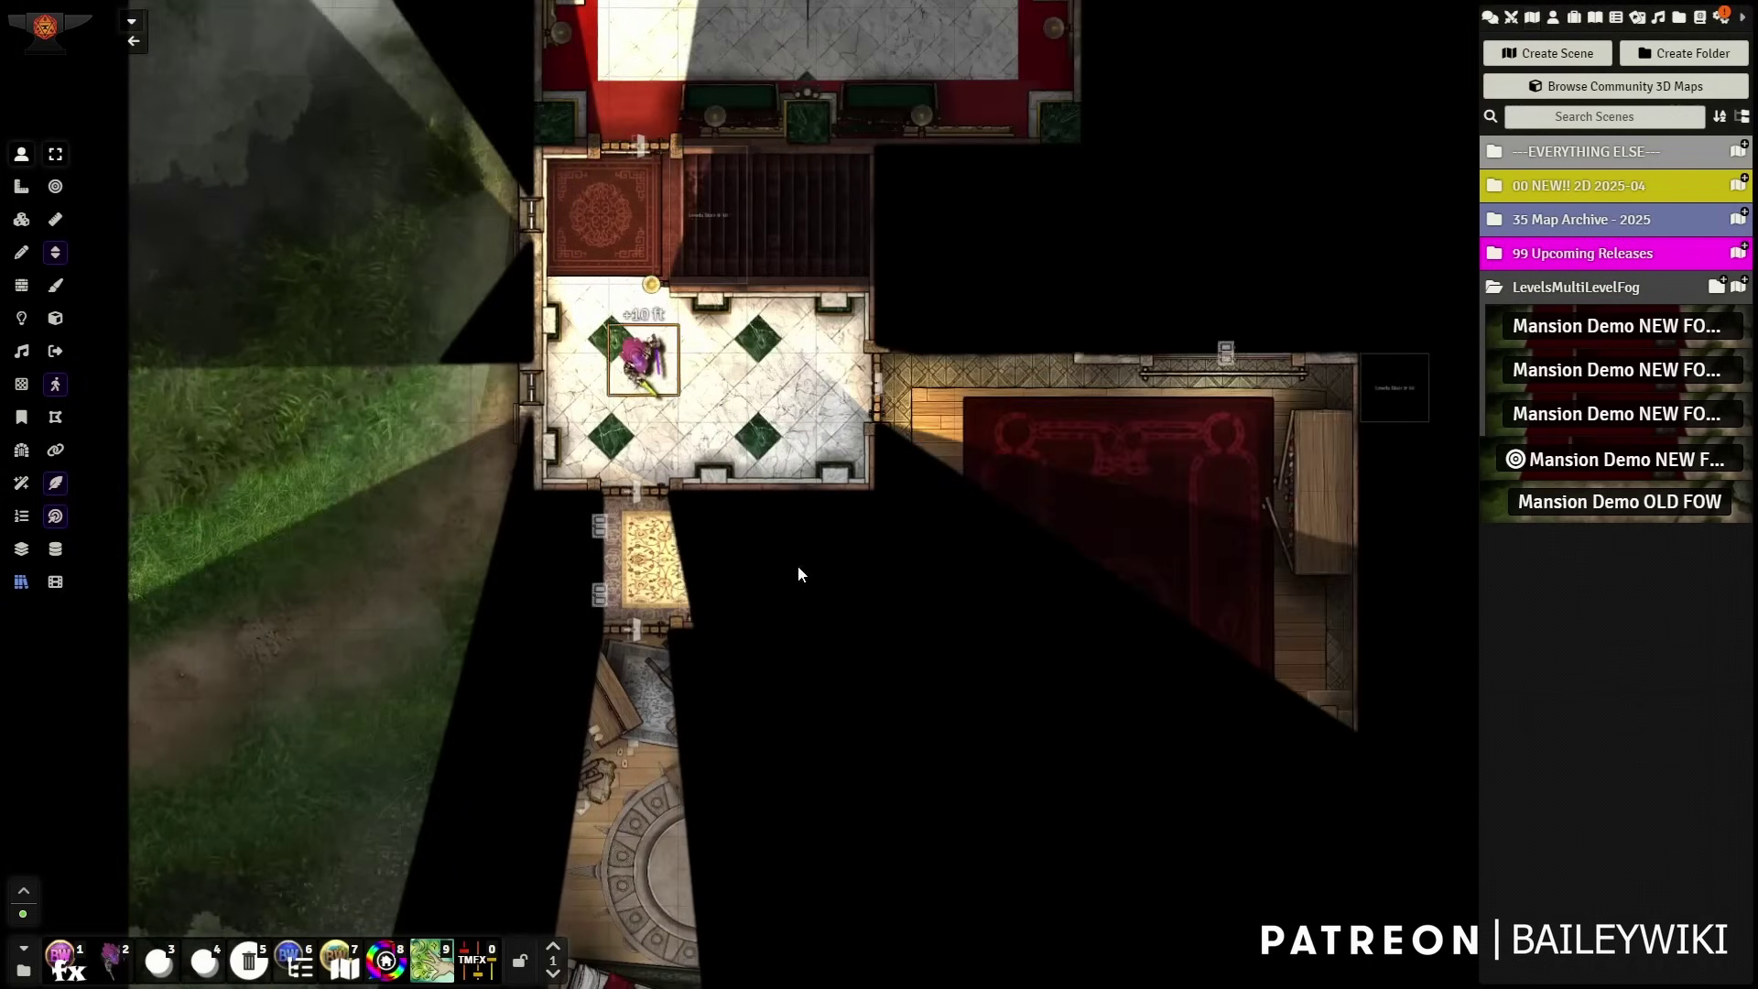
{"action": "key", "text": "Down"}
{"action": "key", "text": "Down"}
{"action": "key", "text": "Down"}
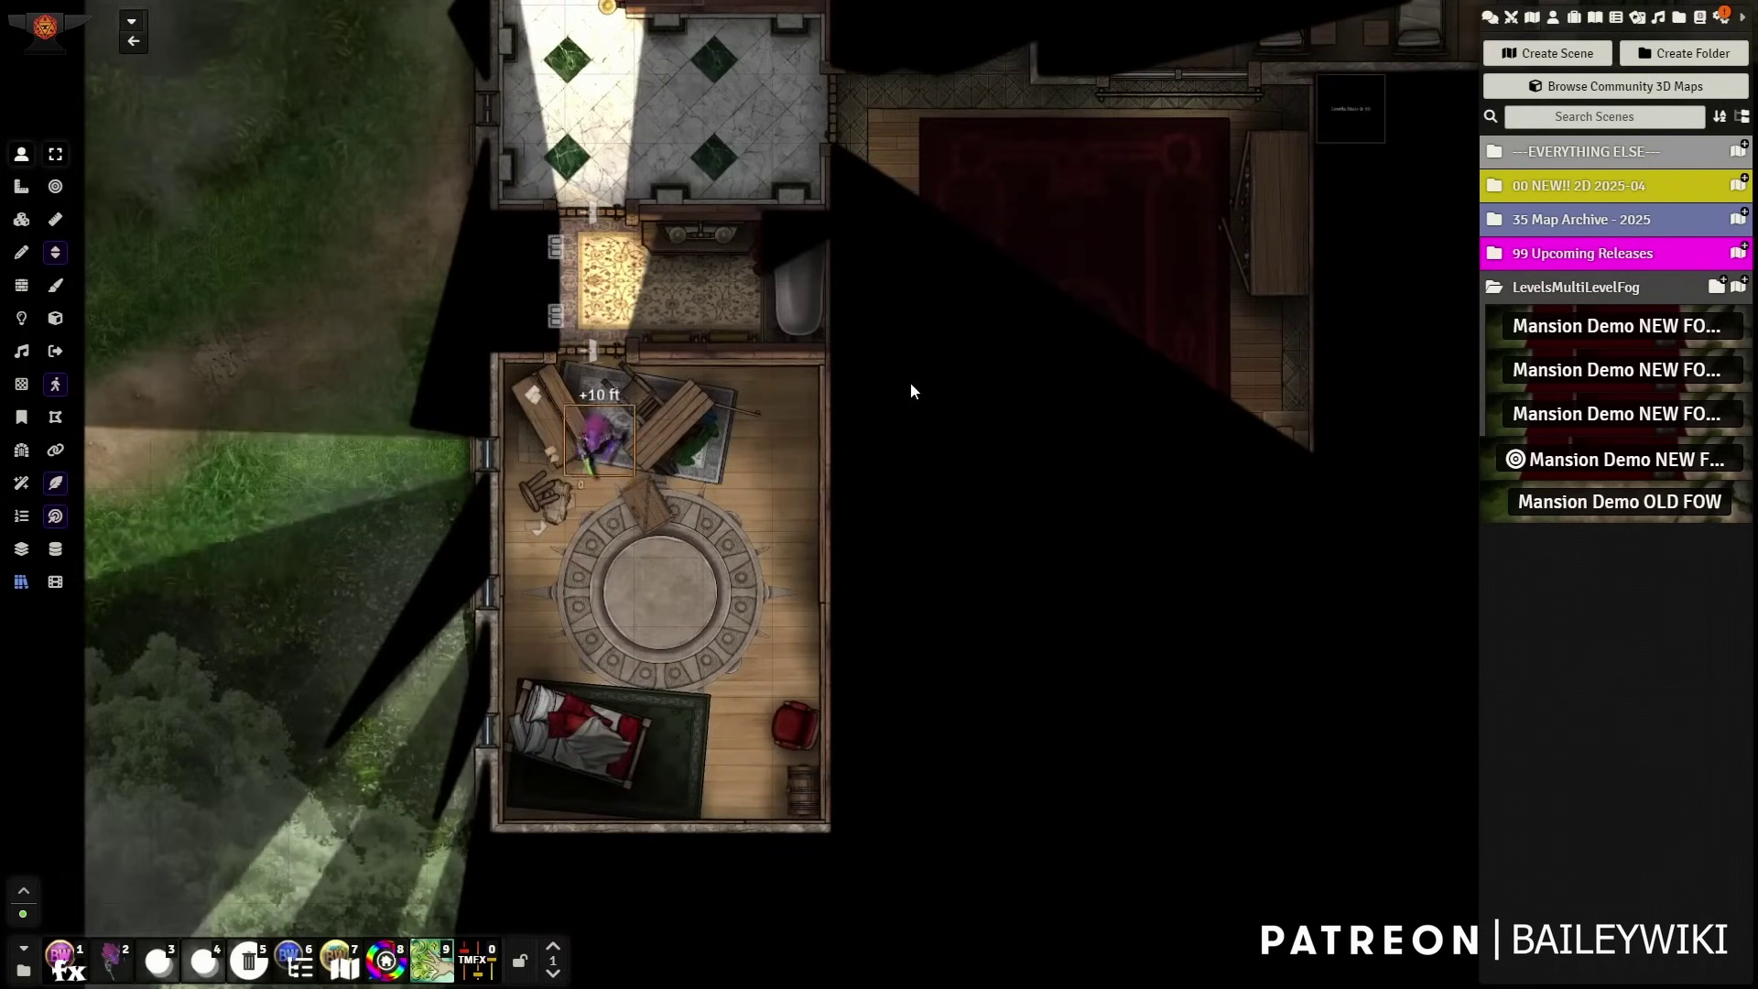
- Walk the token north from the bedroom back to the stair landing
{"action": "key", "text": "Up"}
{"action": "key", "text": "Up"}
{"action": "key", "text": "Up"}
{"action": "key", "text": "Up"}
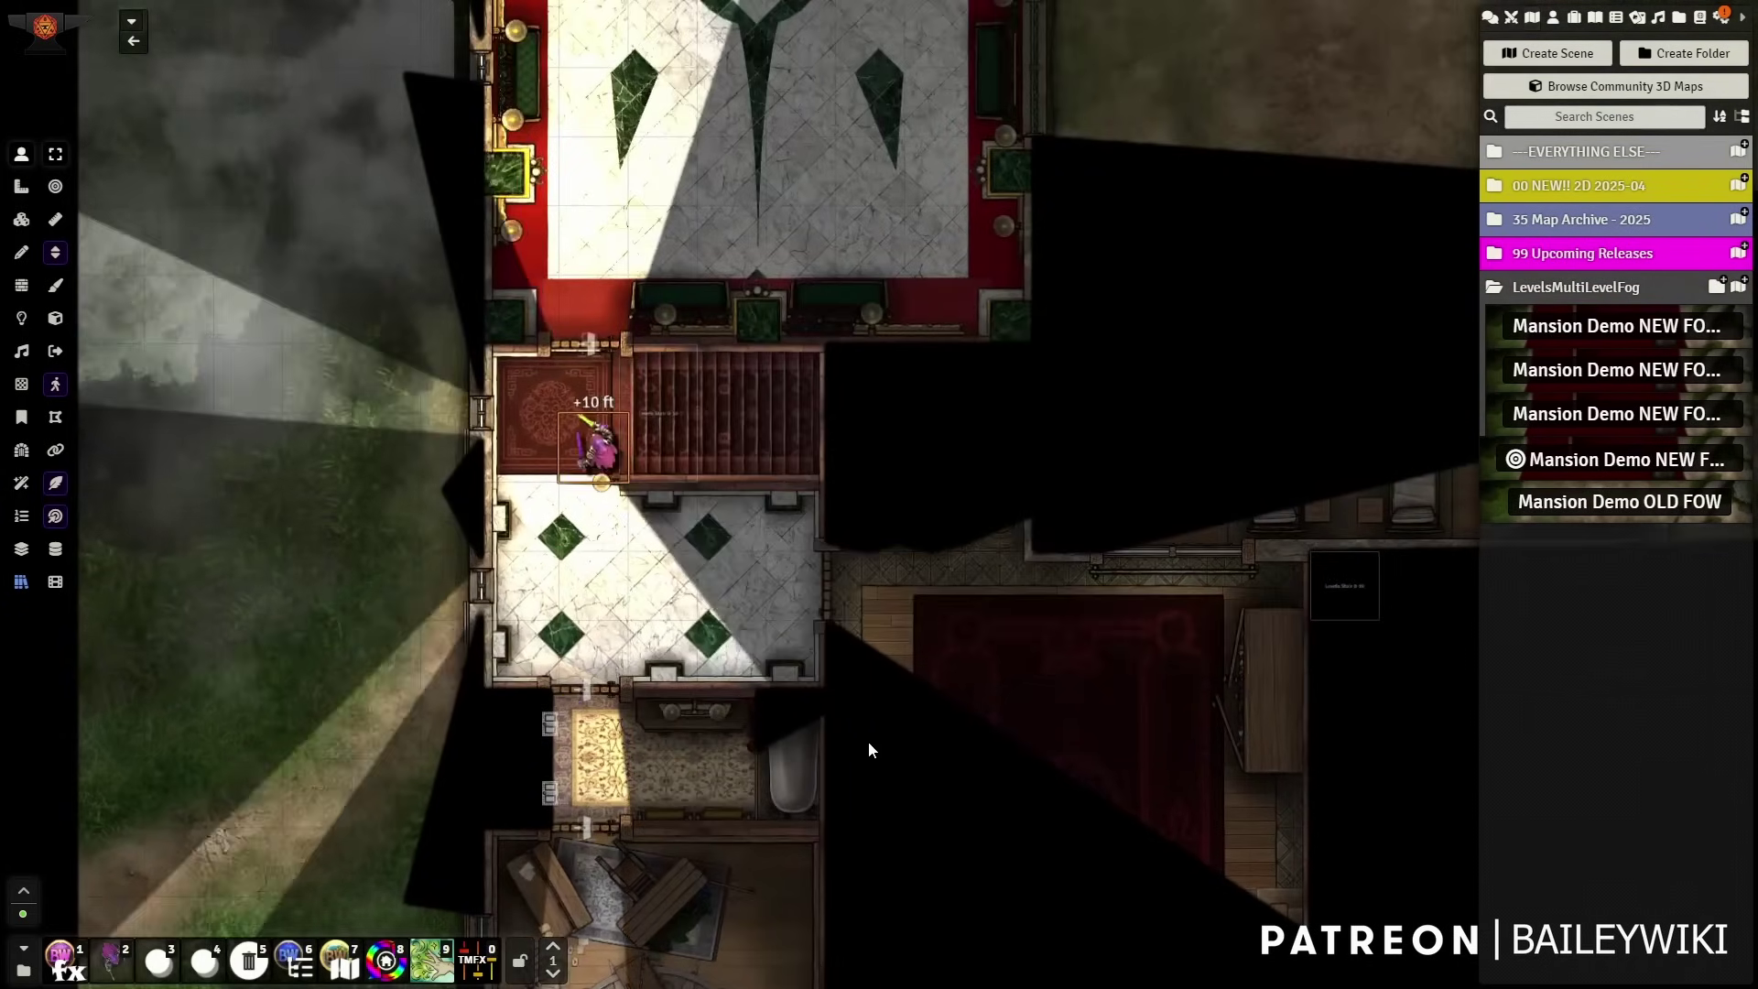
- Walk the token east down the staircase and on into the middle of the wood-floored entrance hall
{"action": "key", "text": "Right"}
{"action": "key", "text": "Right"}
{"action": "key", "text": "Right"}
{"action": "key", "text": "Right"}
{"action": "key", "text": "Right"}
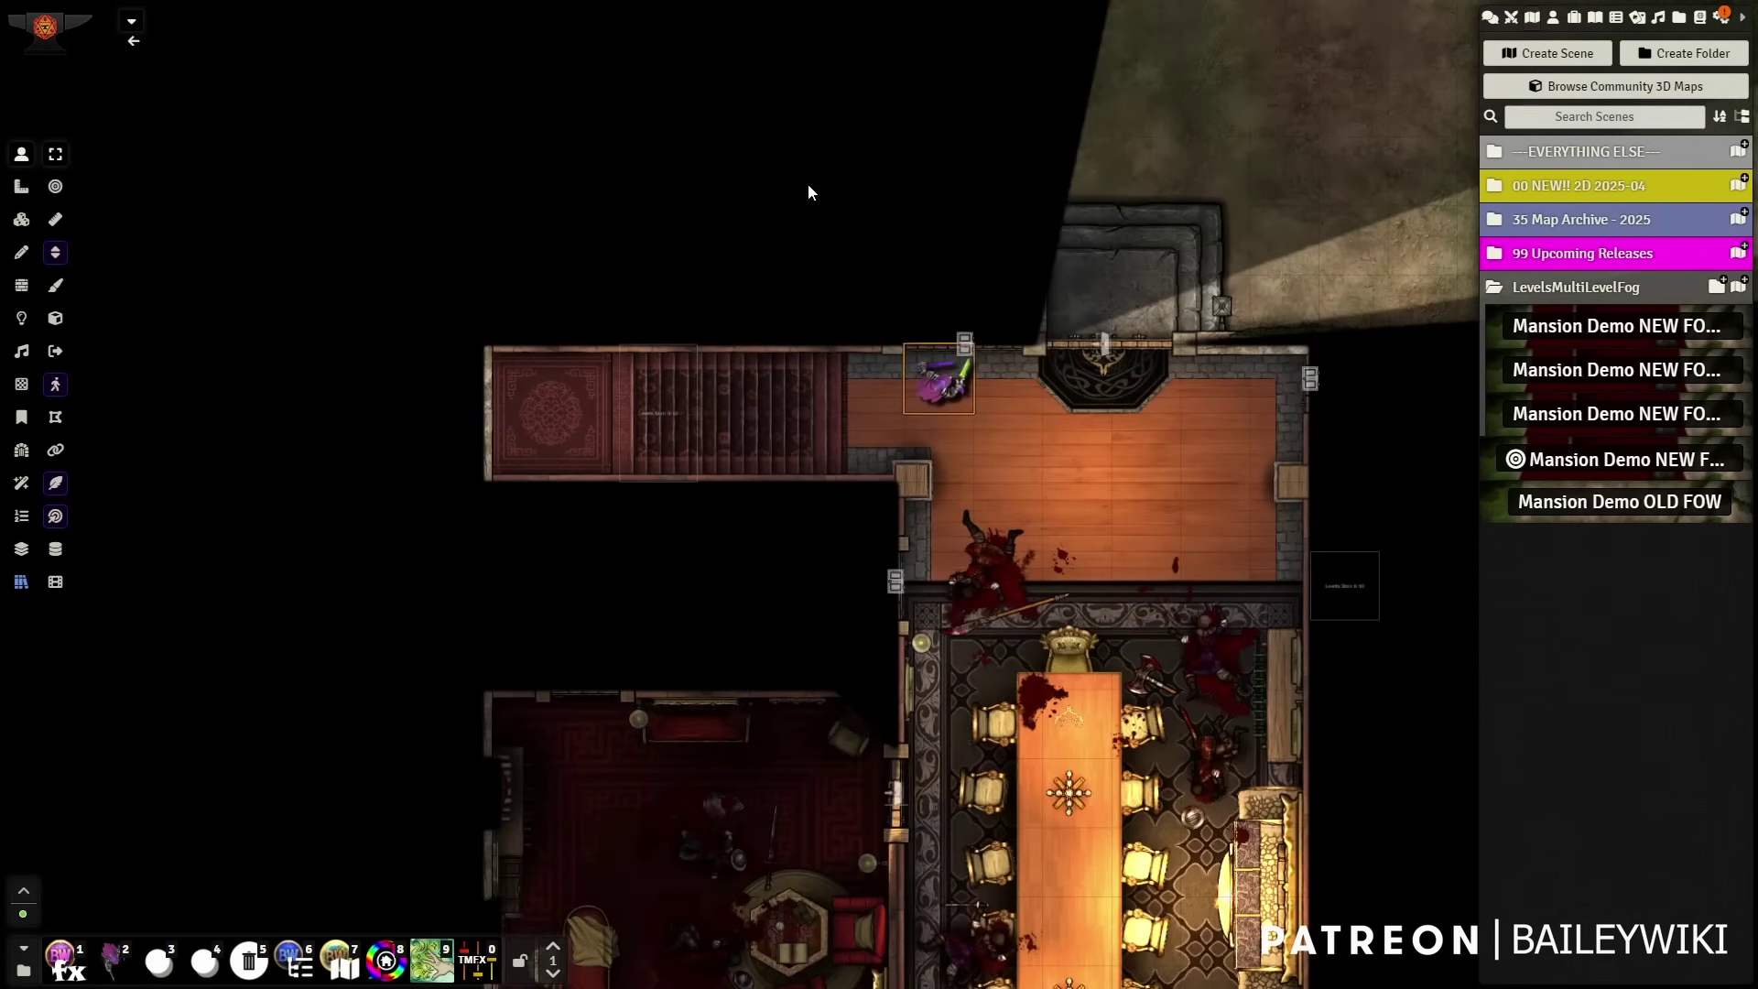
{"action": "key", "text": "Down"}
{"action": "key", "text": "Down"}
{"action": "key", "text": "Right"}
{"action": "key", "text": "Right"}
{"action": "key", "text": "Right"}
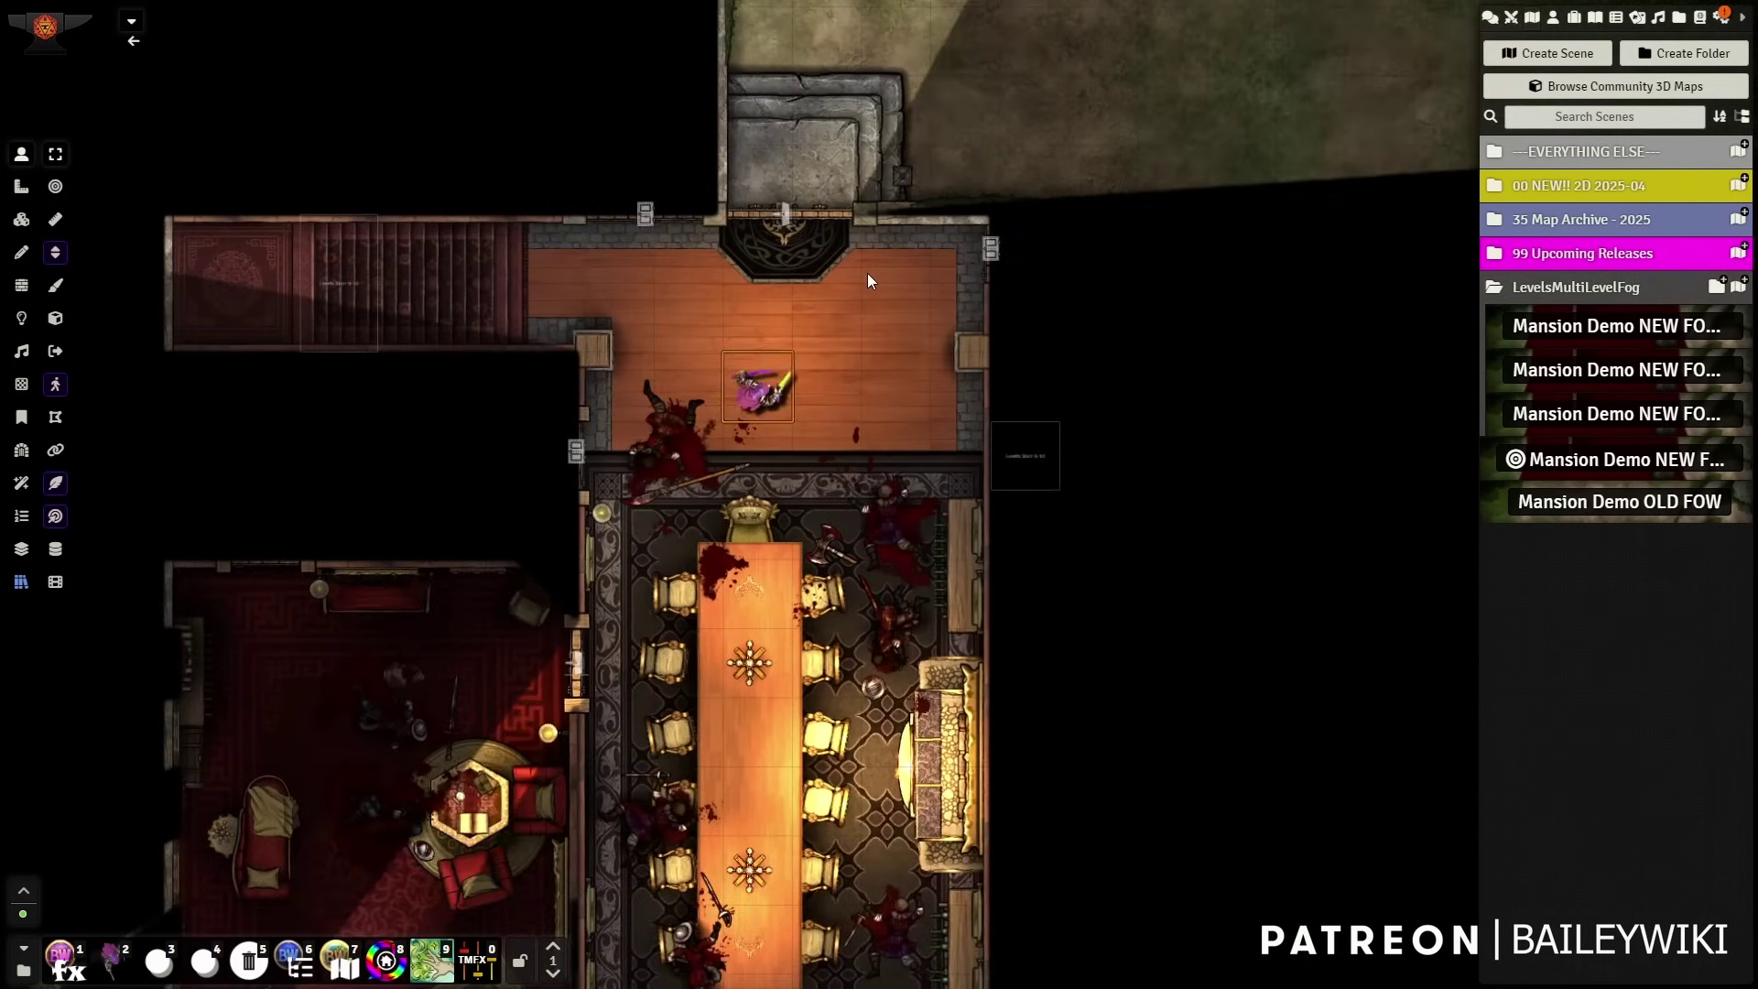
- Walk the token to the entrance hall's northeast corner and through the east door into the black-and-white tiled room
{"action": "key", "text": "Up"}
{"action": "key", "text": "Up"}
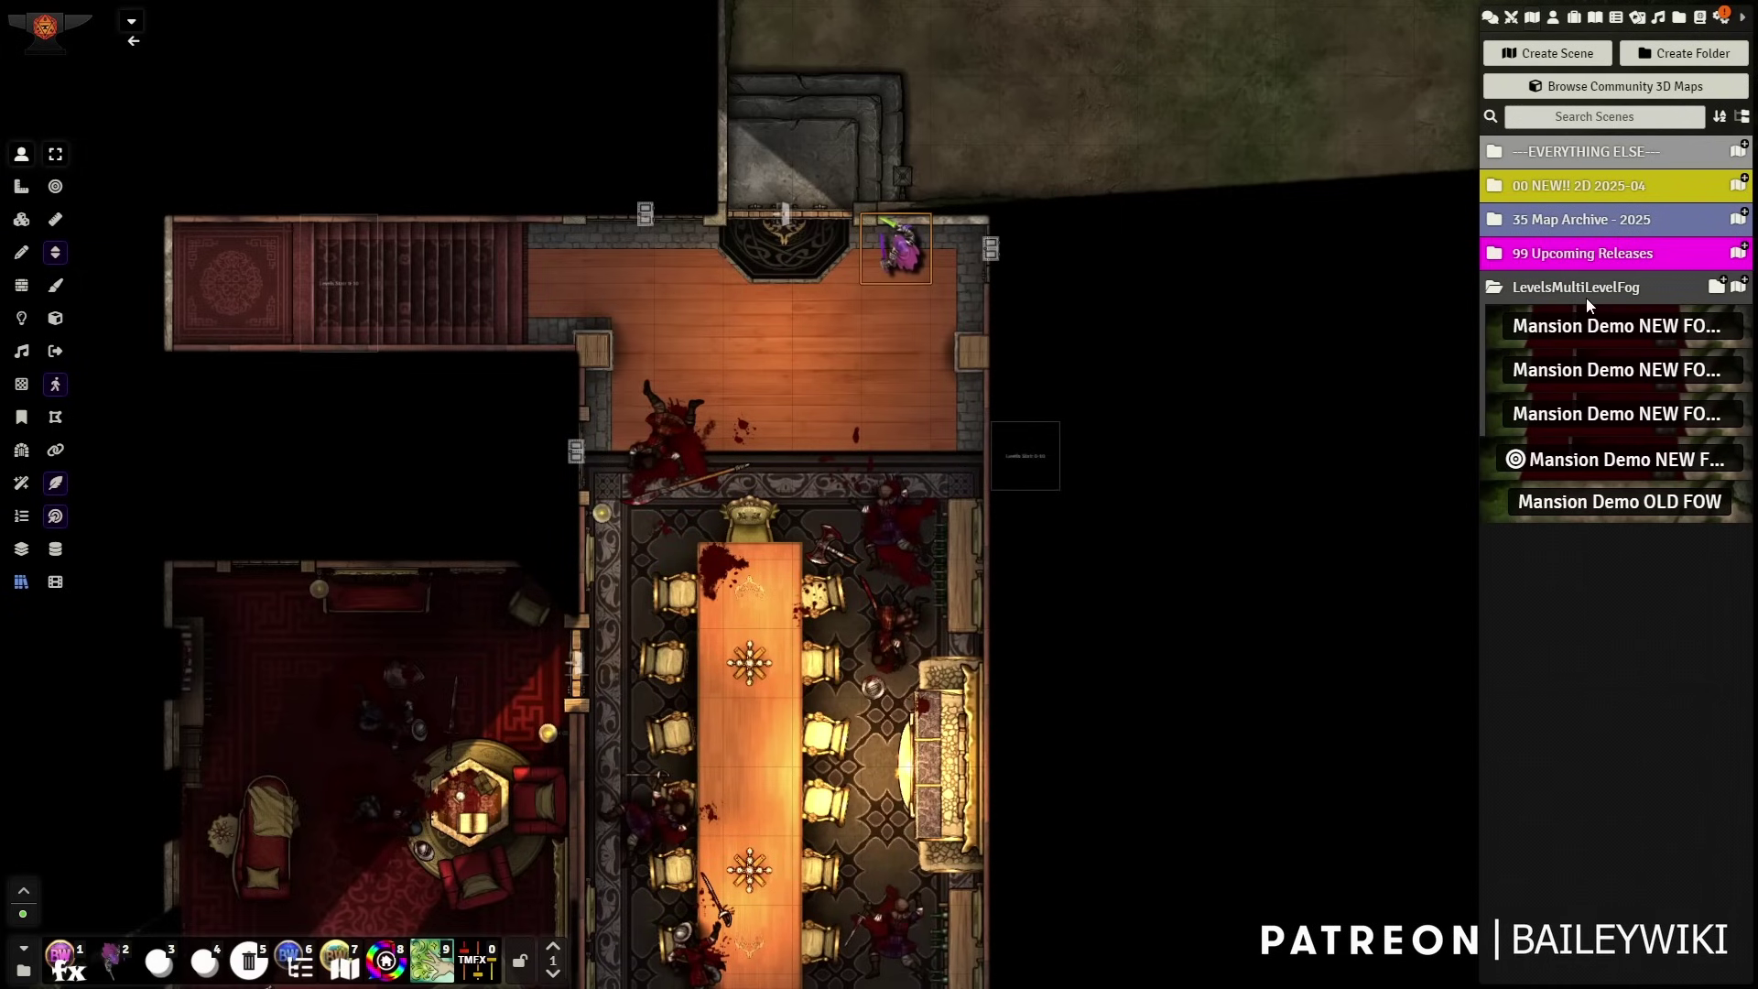
{"action": "key", "text": "Right"}
{"action": "key", "text": "Right"}
{"action": "key", "text": "Right"}
{"action": "key", "text": "Right"}
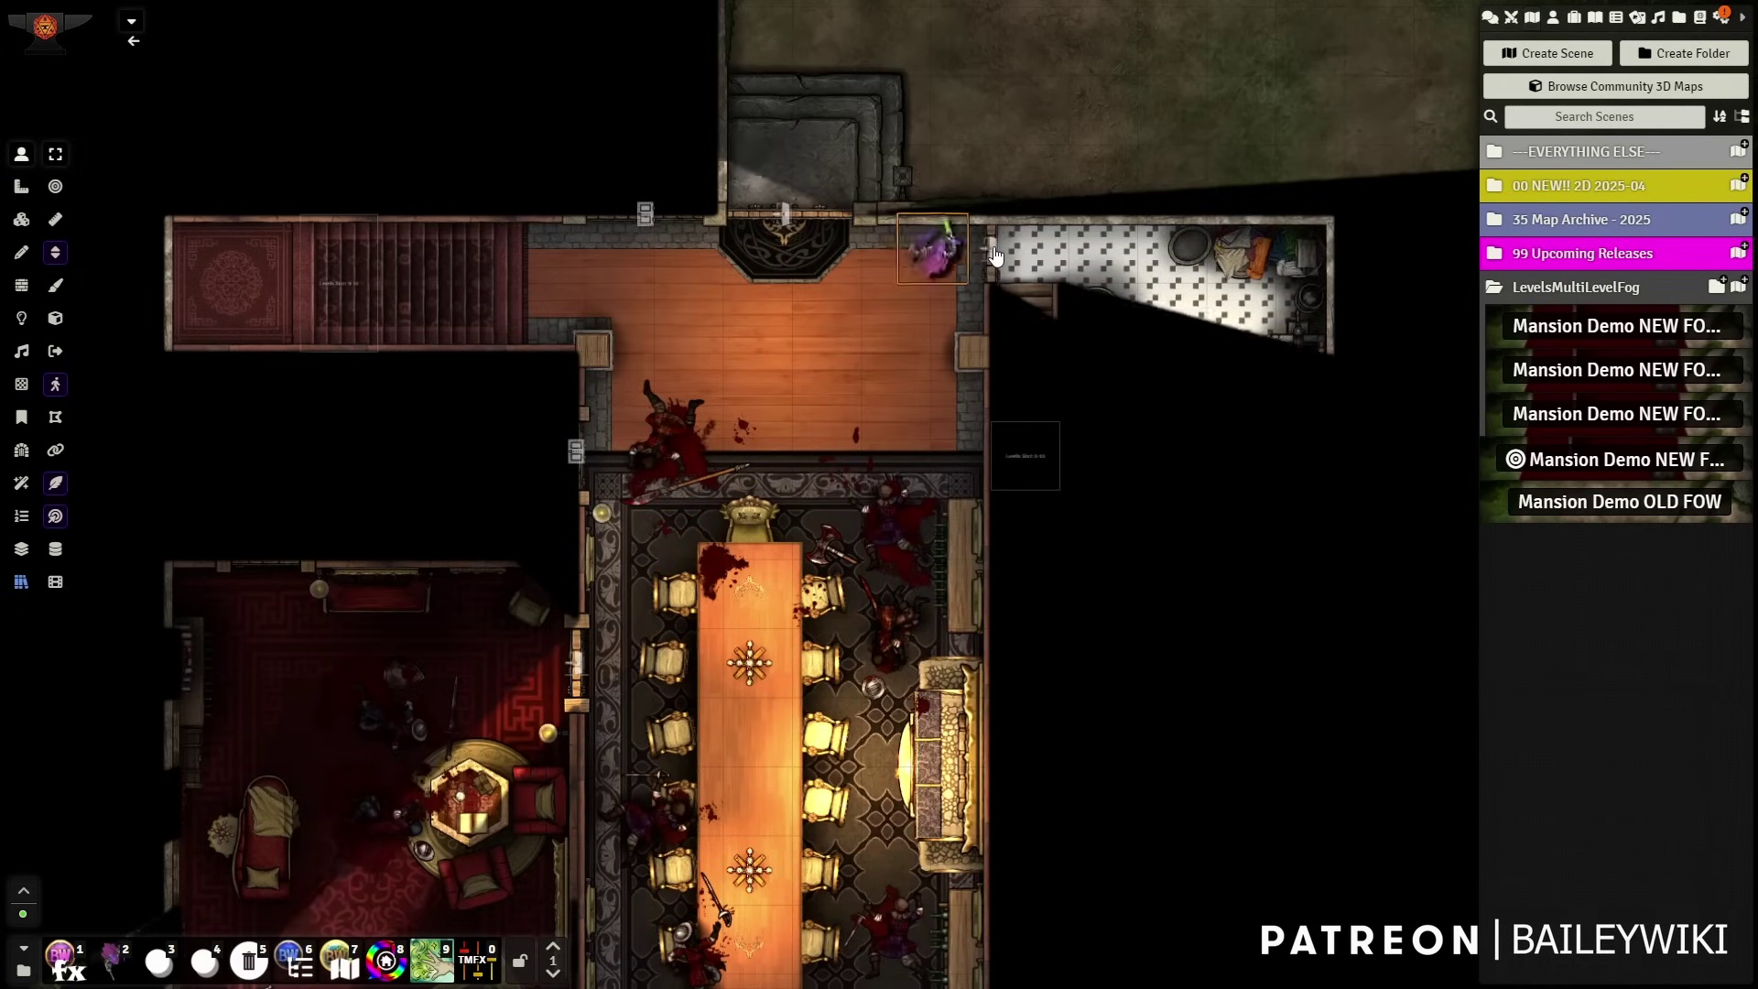
{"action": "key", "text": "Left"}
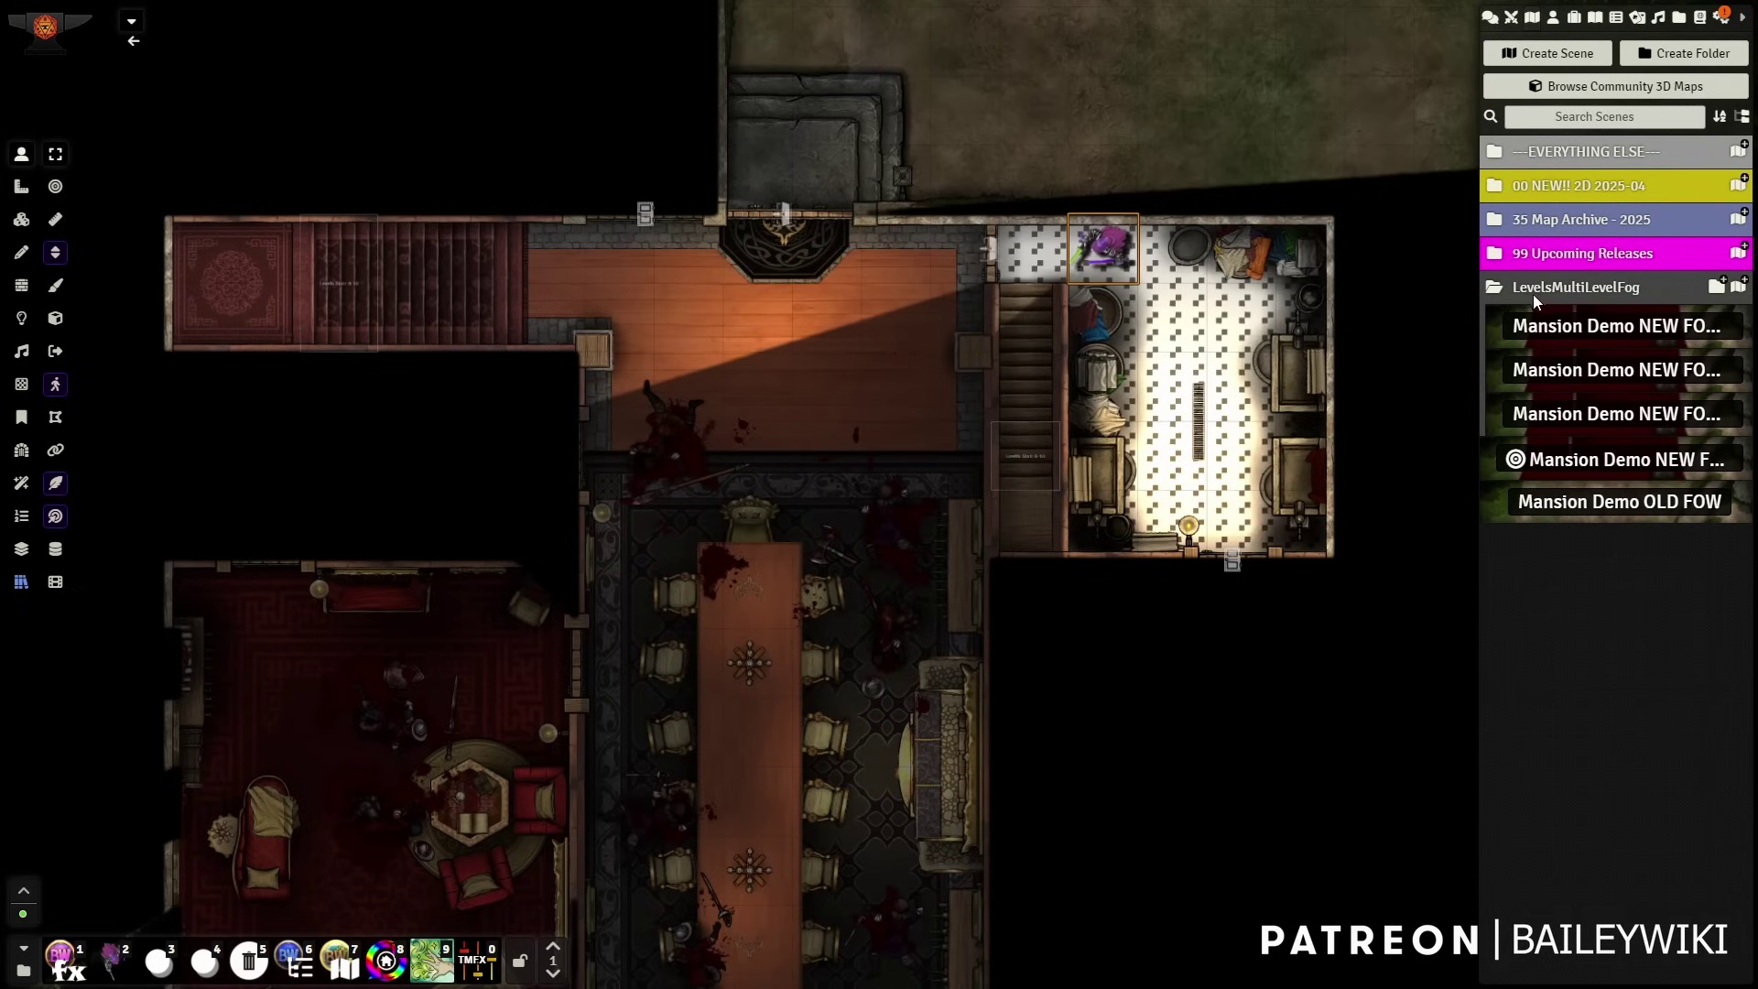
- Open the Mansion Demo NEW FOW[0-9] scene, the first one listed in the LevelsMultiLevelFog folder
{"action": "left_click", "coordinate": [1542, 291]}
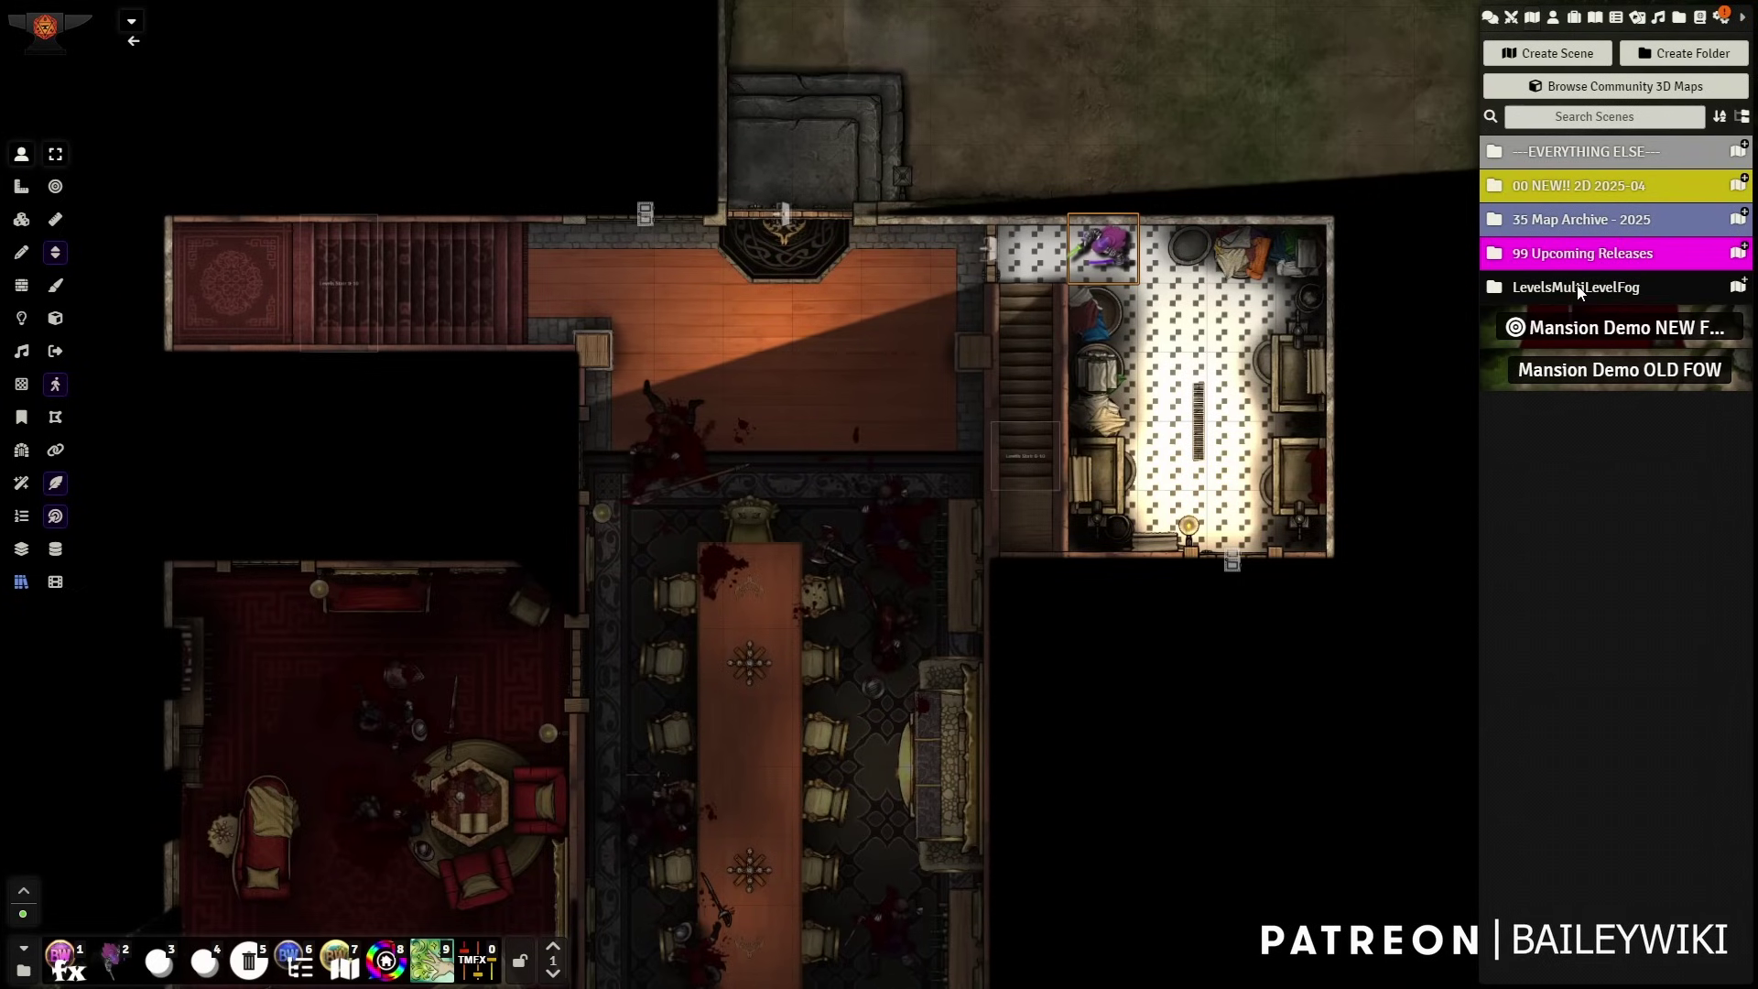
{"action": "left_click", "coordinate": [1579, 291]}
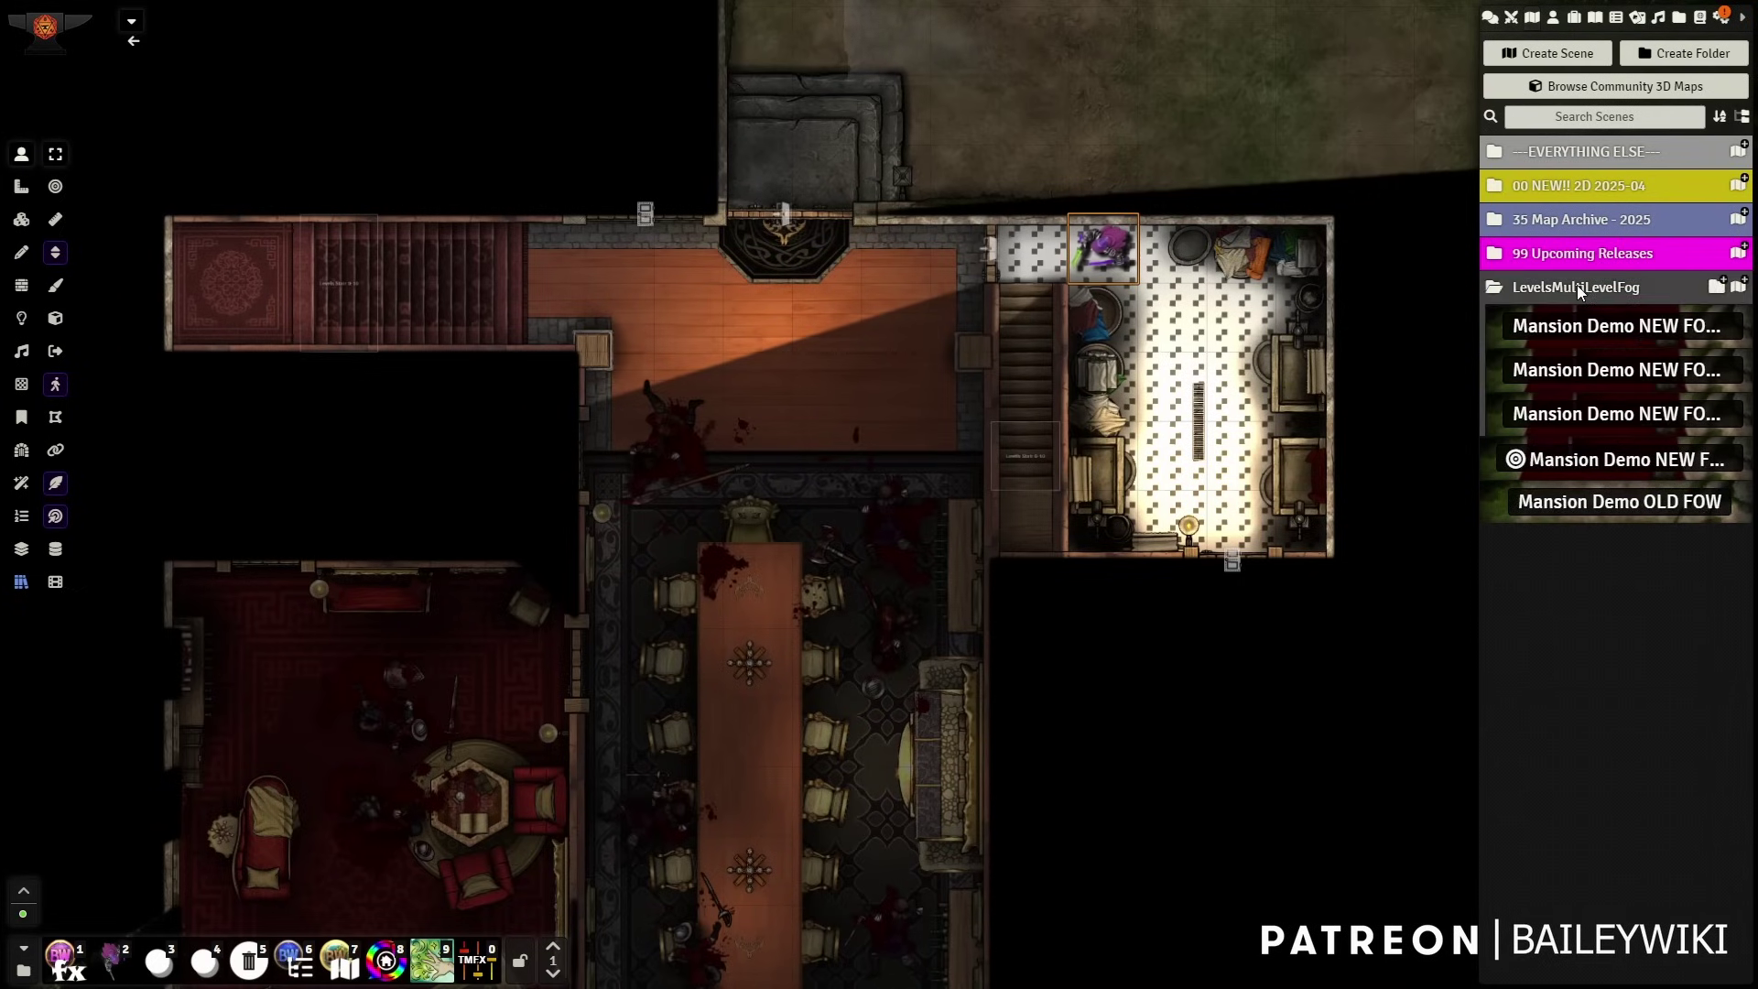
{"action": "left_click", "coordinate": [1602, 327]}
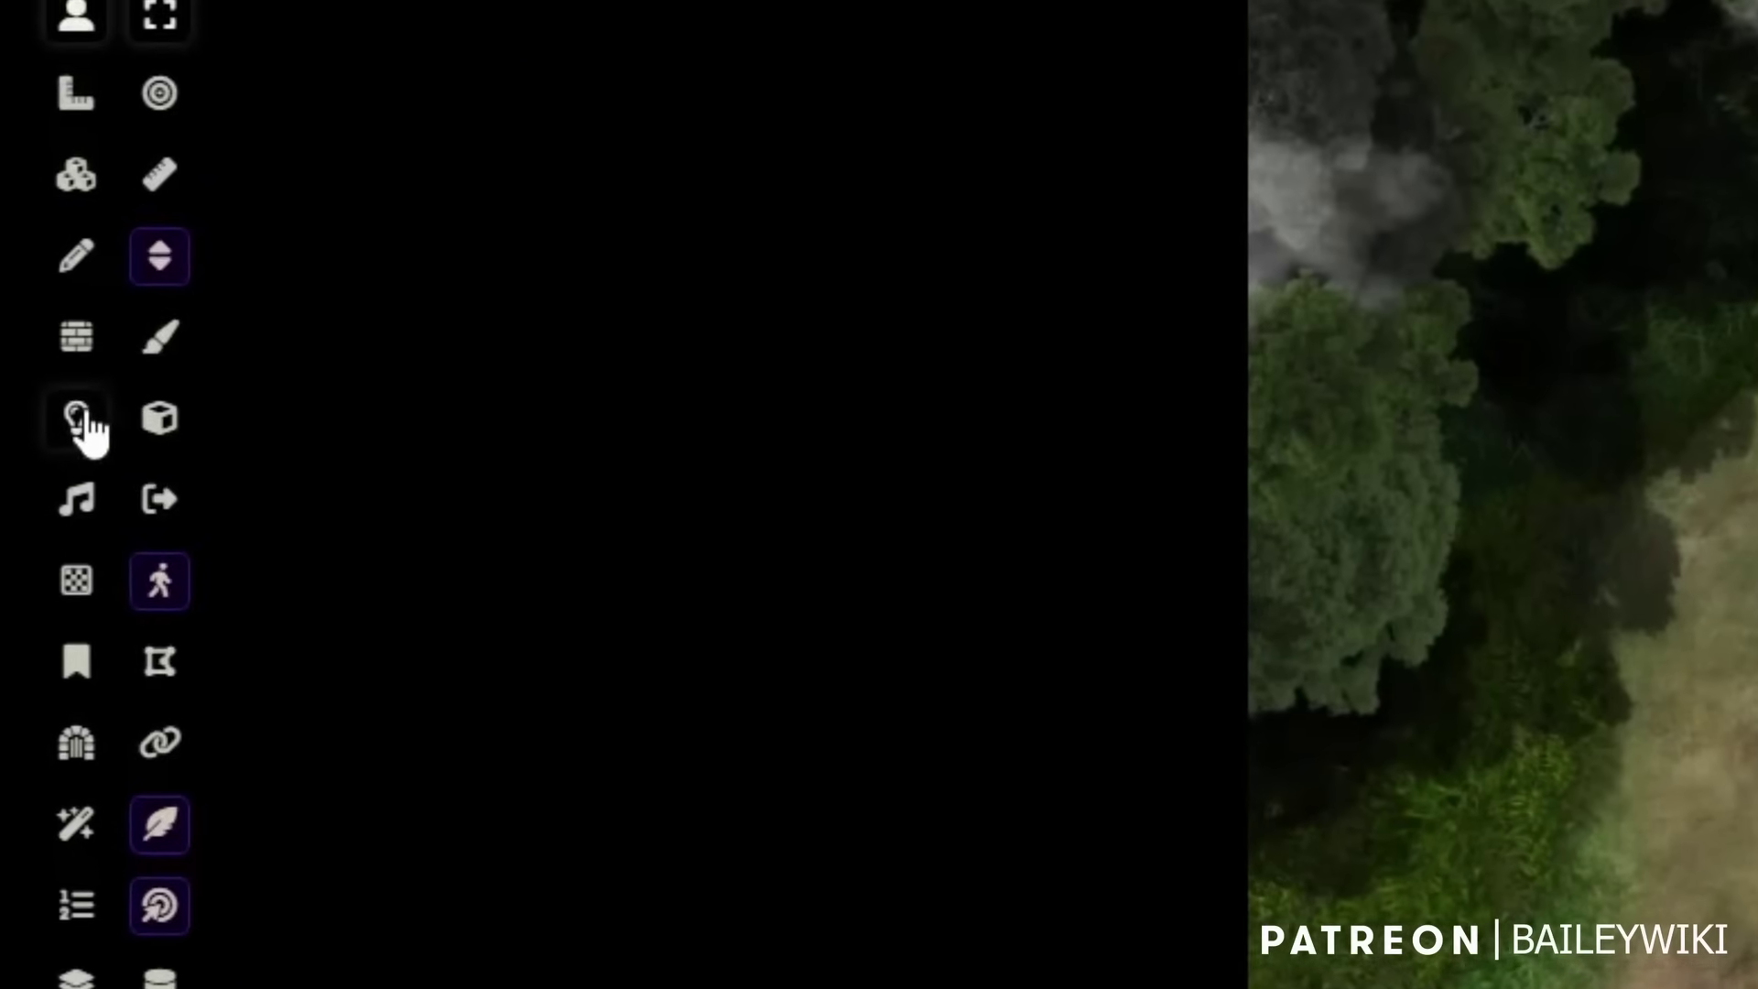
- Reset the fog of war exploration for the Mansion Demo NEW FOW[0-9] scene
{"action": "left_click", "coordinate": [81, 418]}
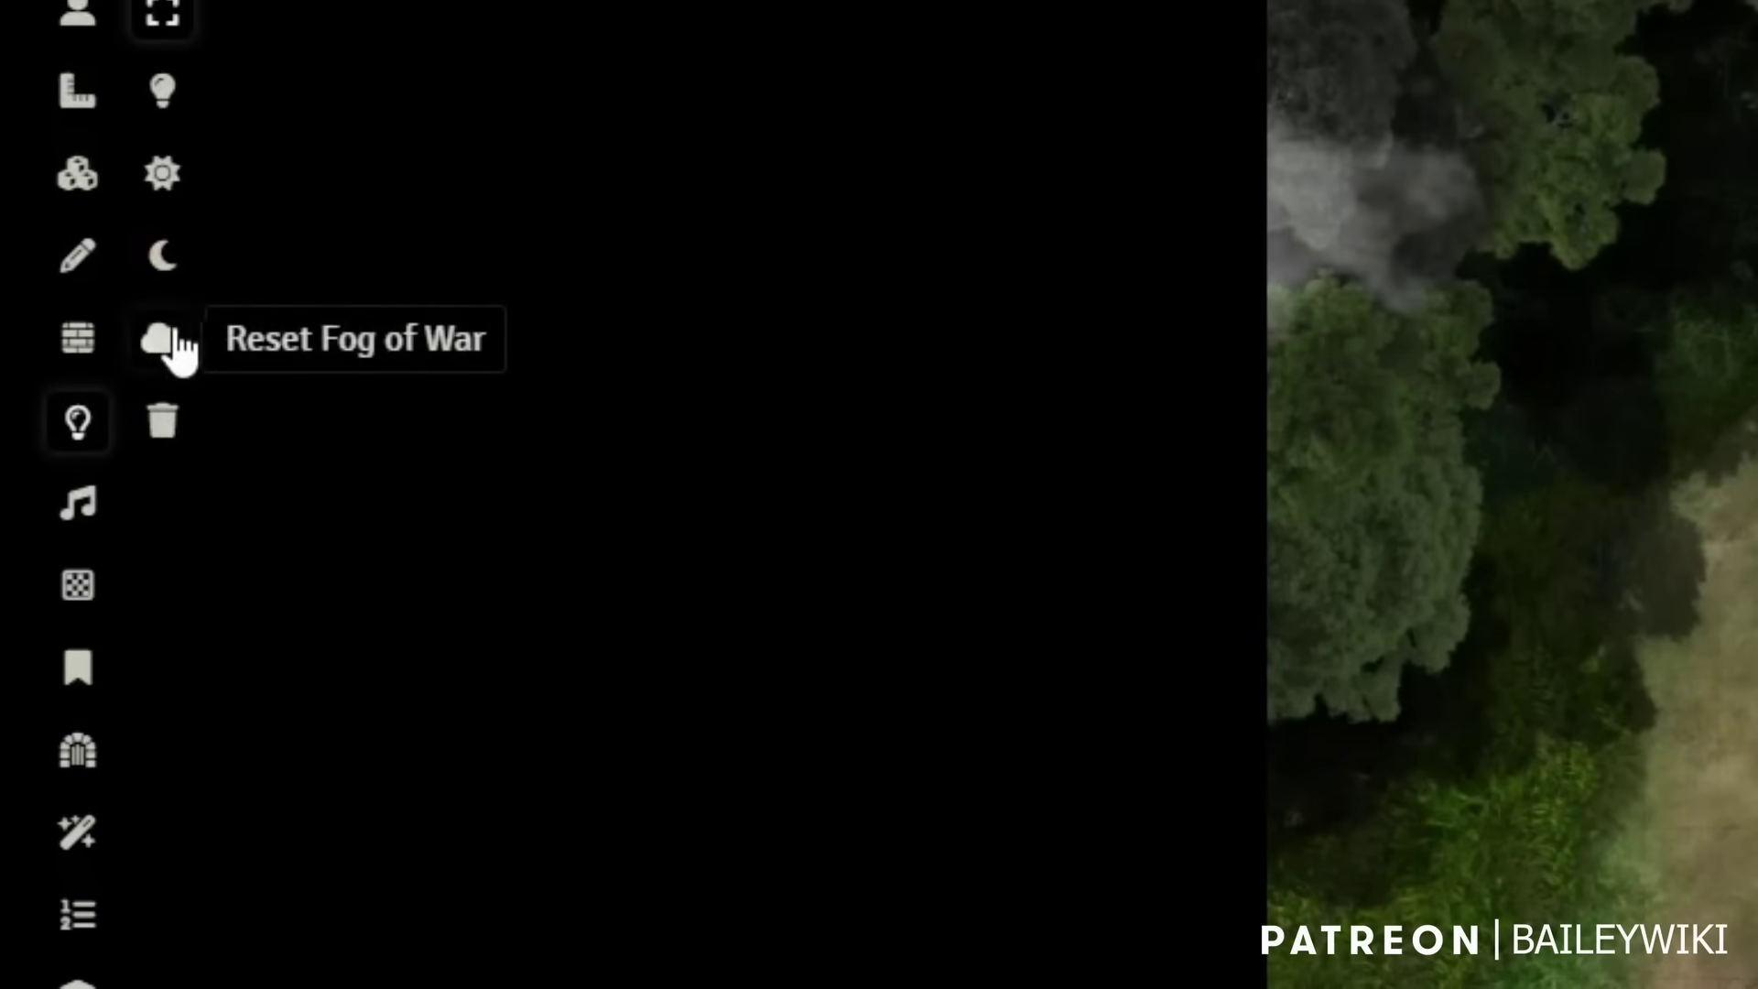
{"action": "left_click", "coordinate": [163, 339]}
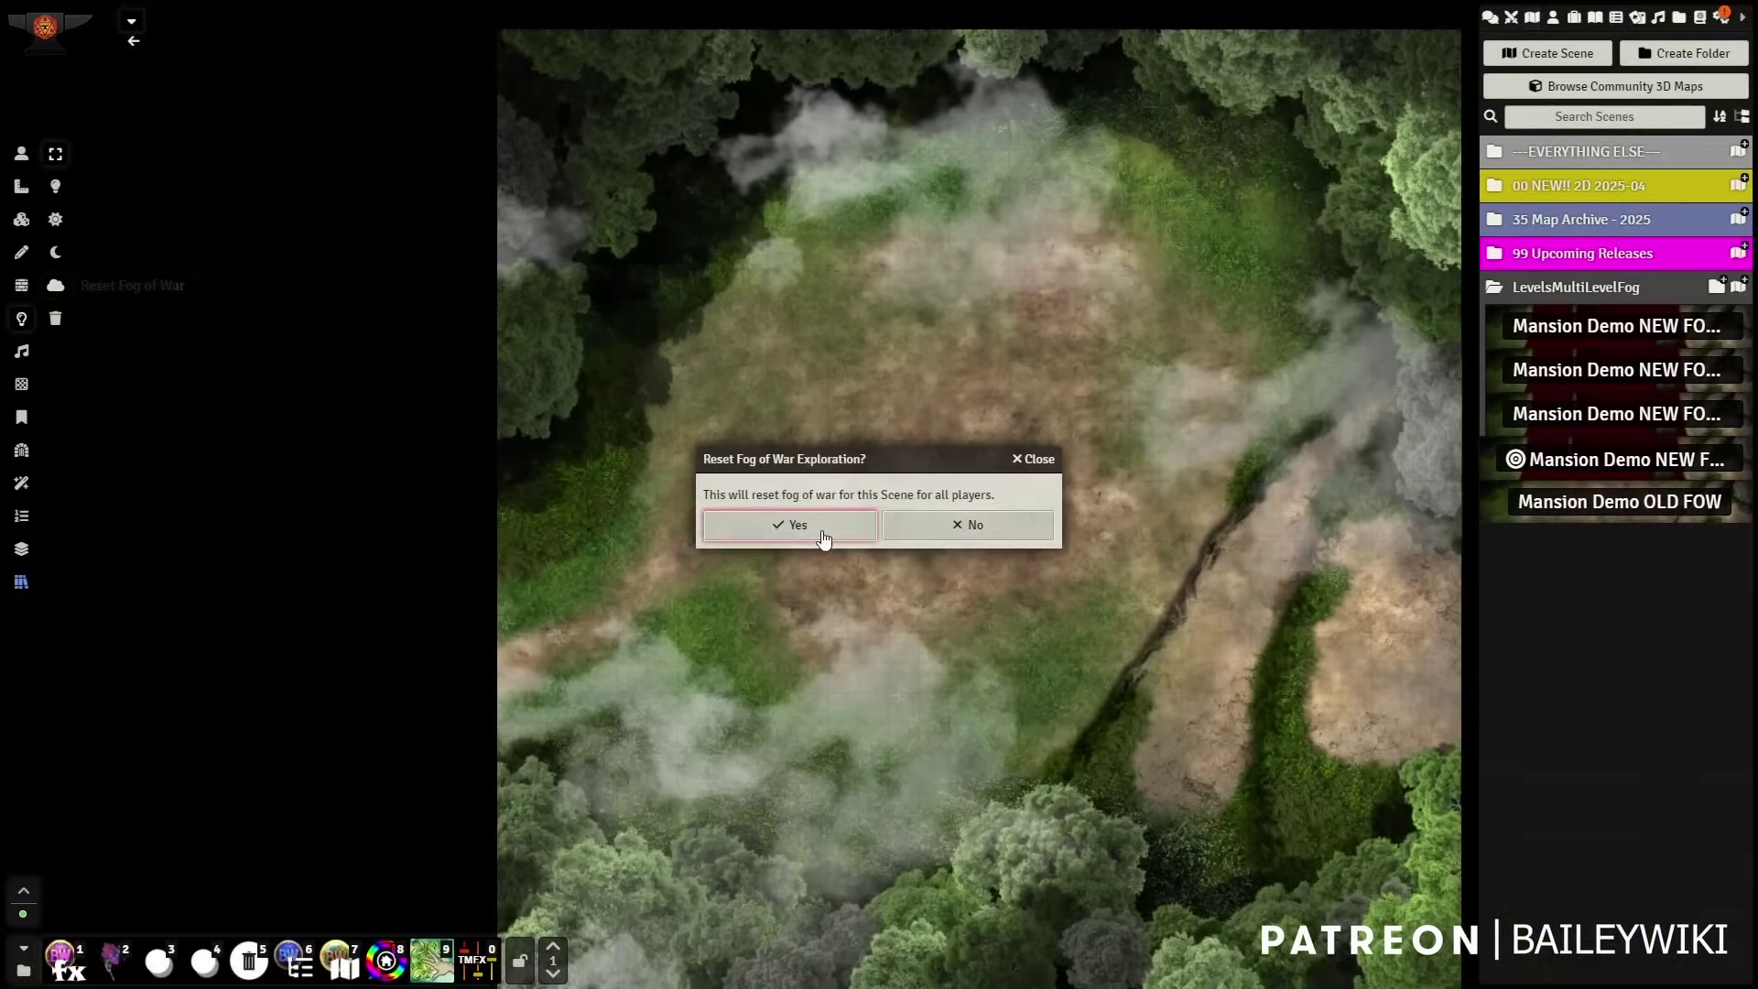
{"action": "left_click", "coordinate": [823, 537]}
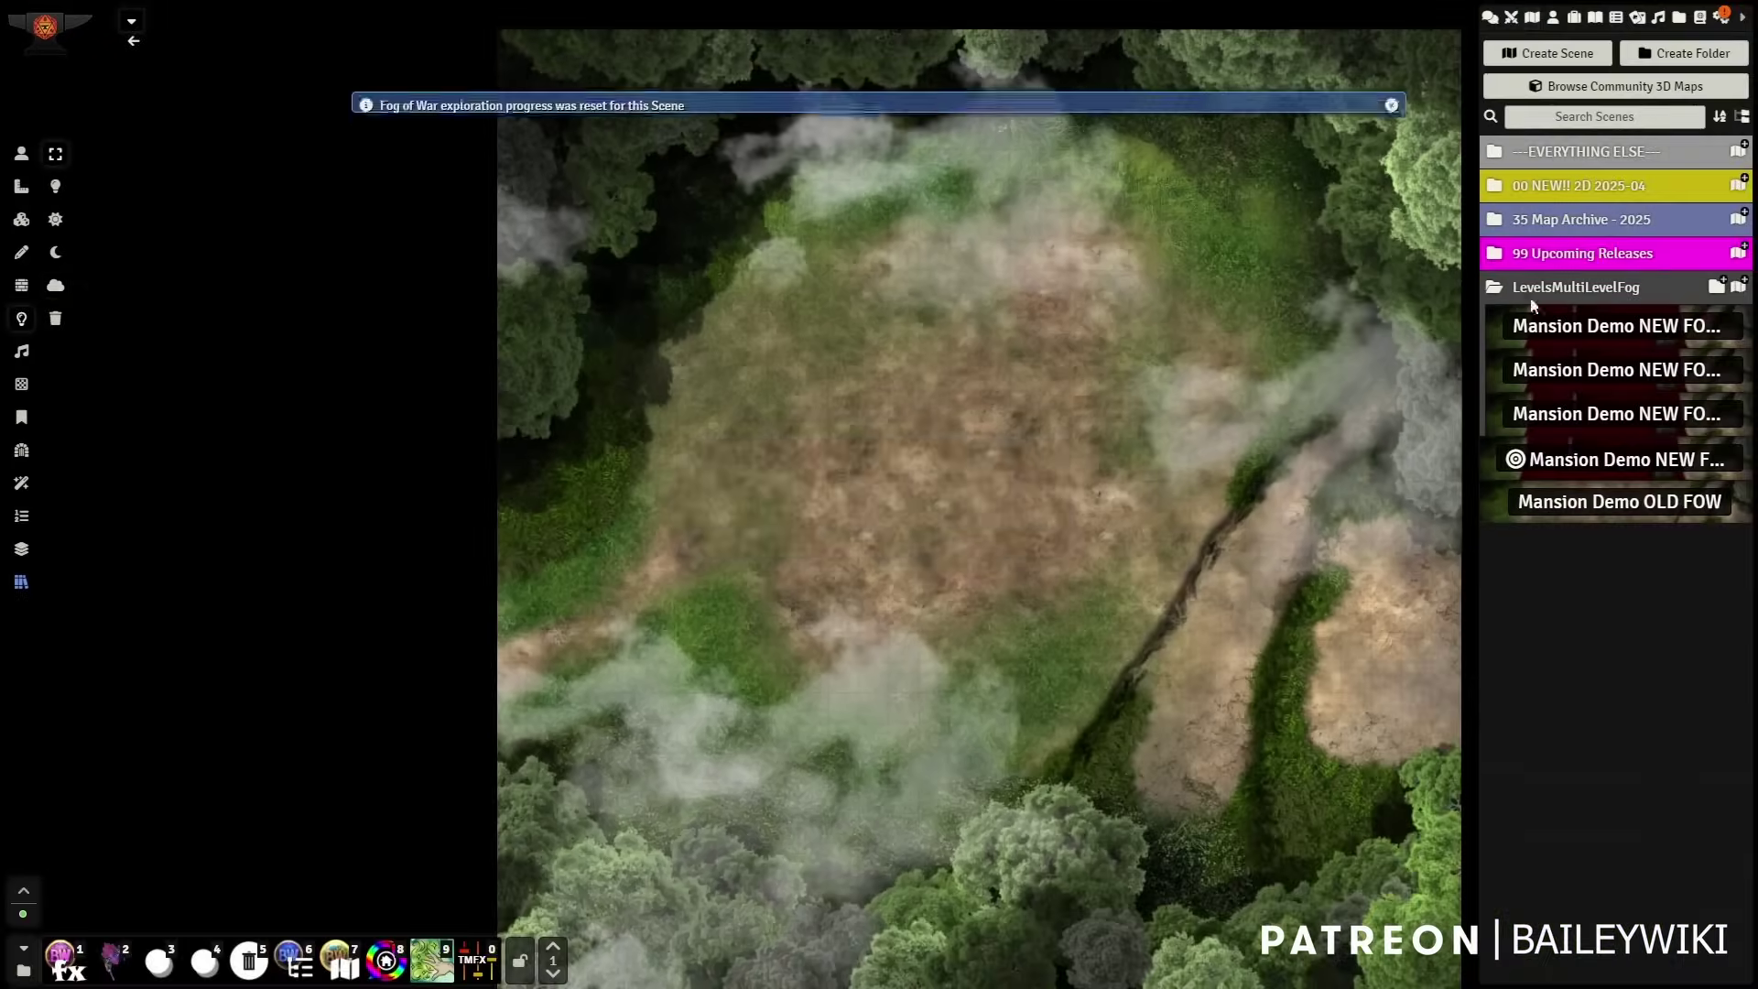